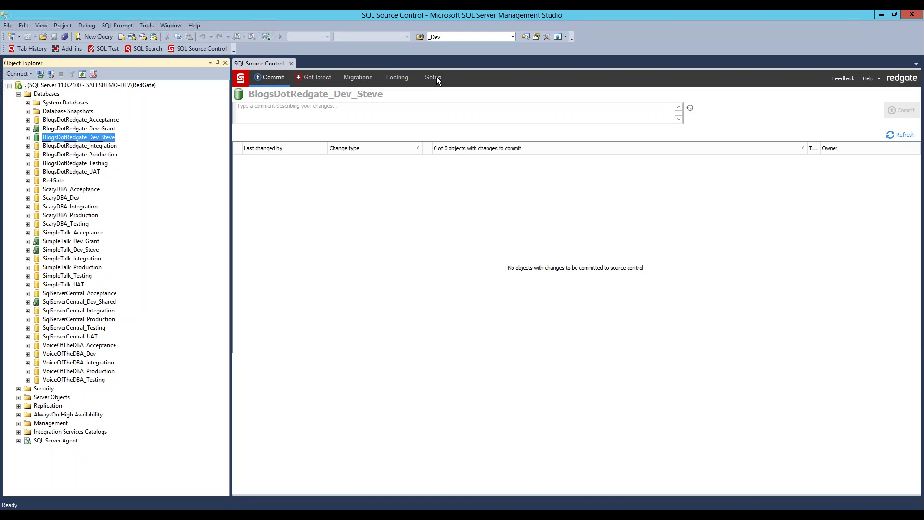
Review the repository path in the source control setup, and expand the BlogsDotRedgate_Dev_Steve database to reach its stored procedures
click(437, 78)
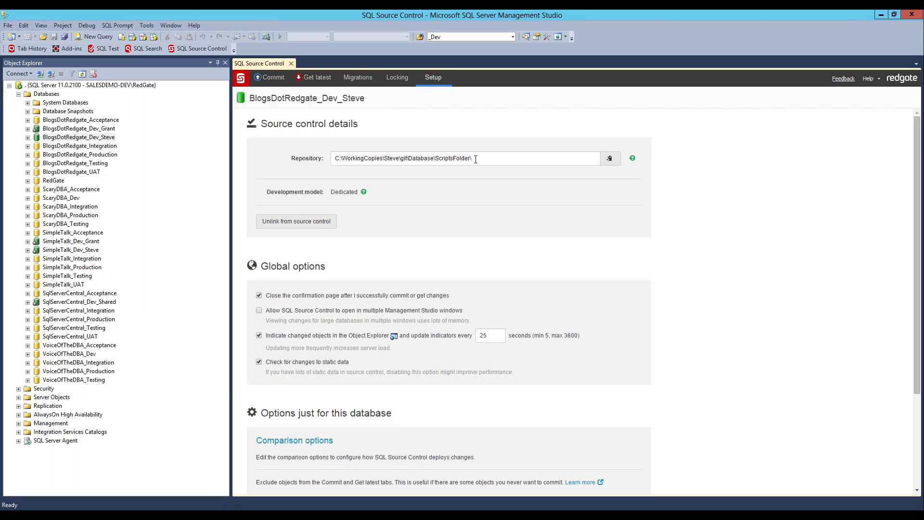
drag(472, 158, 322, 230)
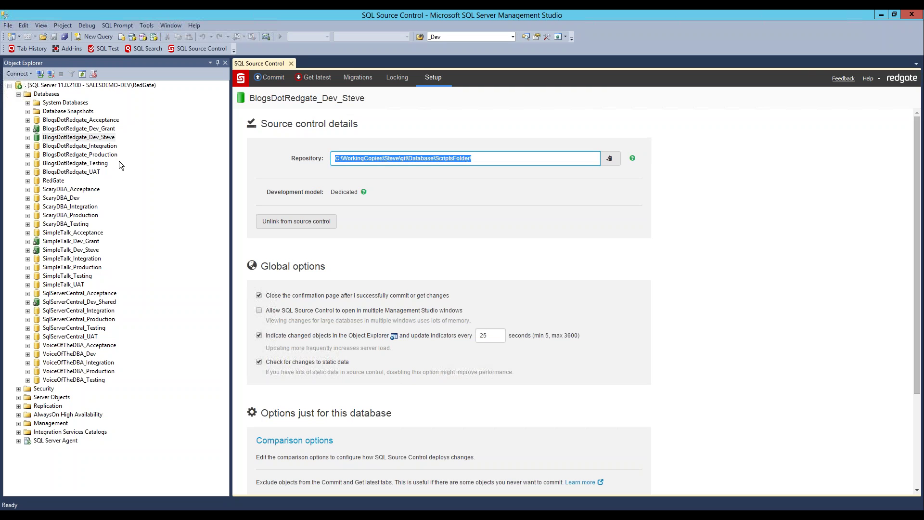
click(28, 138)
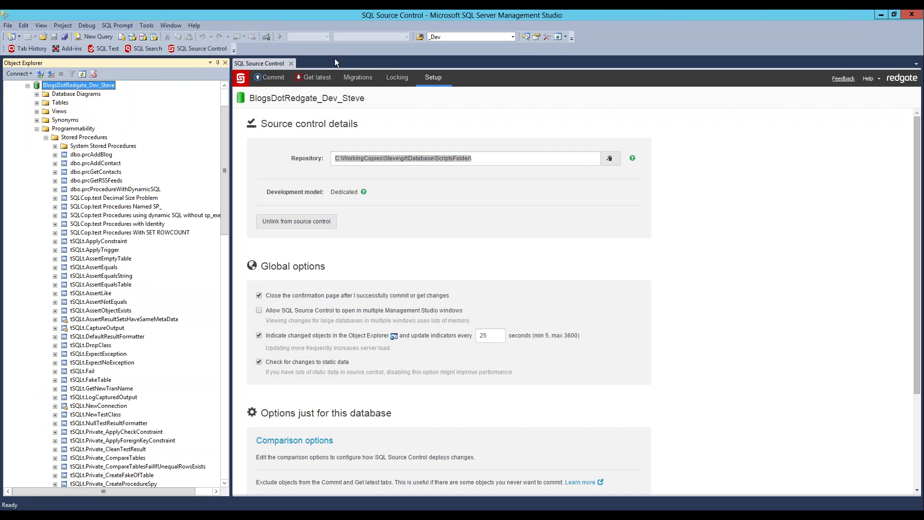
click(271, 77)
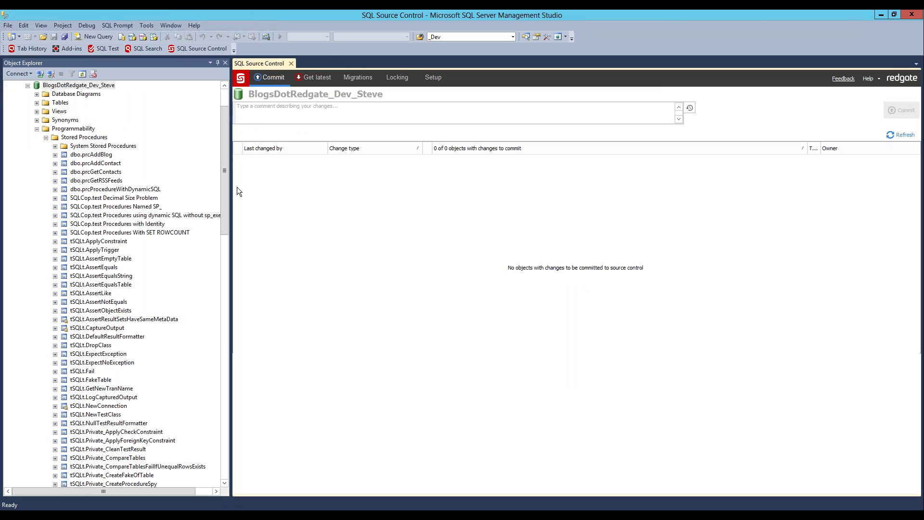
right_click(105, 166)
click(143, 177)
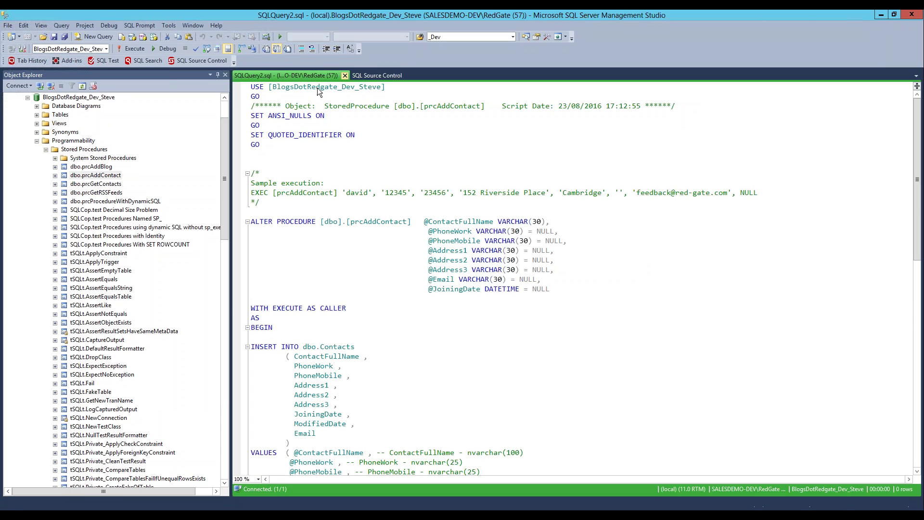
click(345, 75)
Open dbo.prcGetContacts for modification and replace the SELECT wildcard with ContactFullName, Address1, Address2 and Address3
right_click(120, 178)
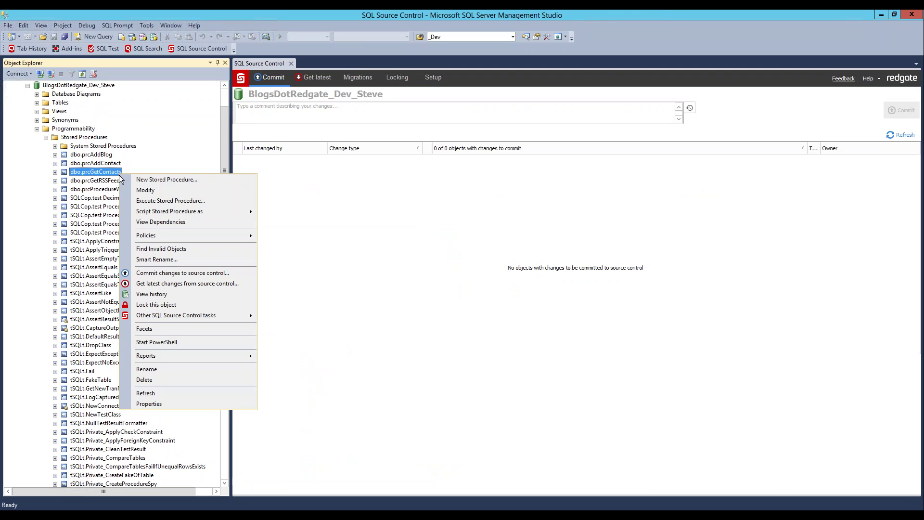
click(146, 190)
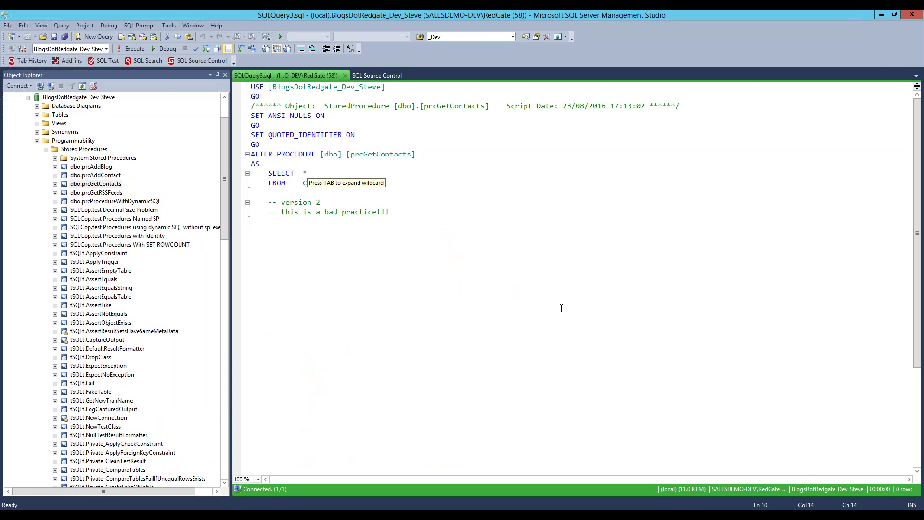
key(BackSpace)
key(BackSpace)
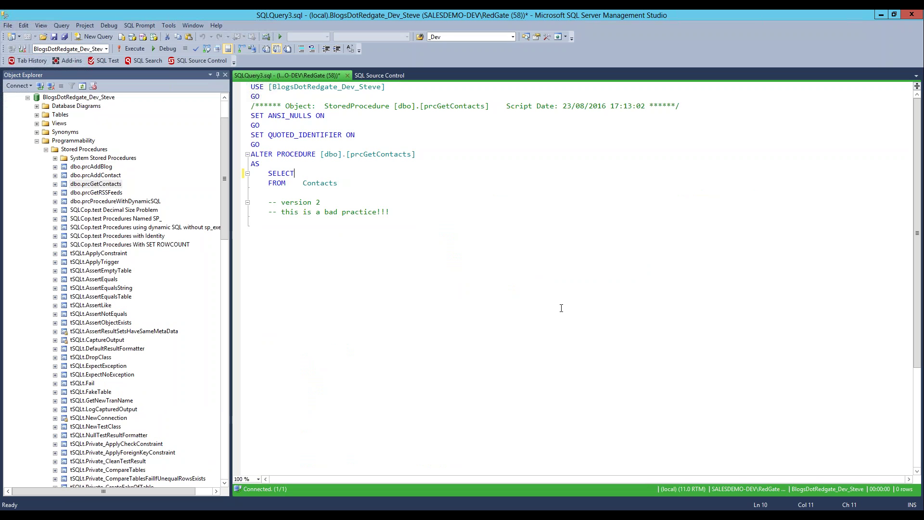
key(ctrl+space)
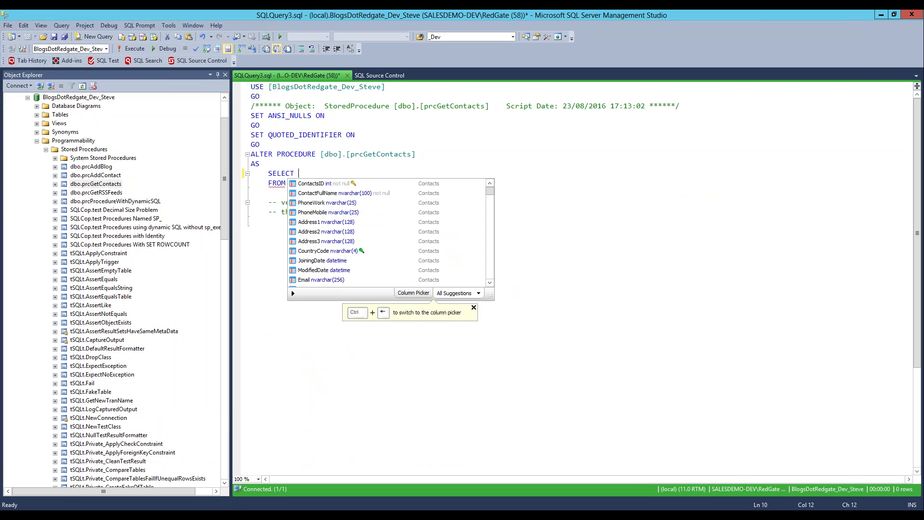
click(413, 293)
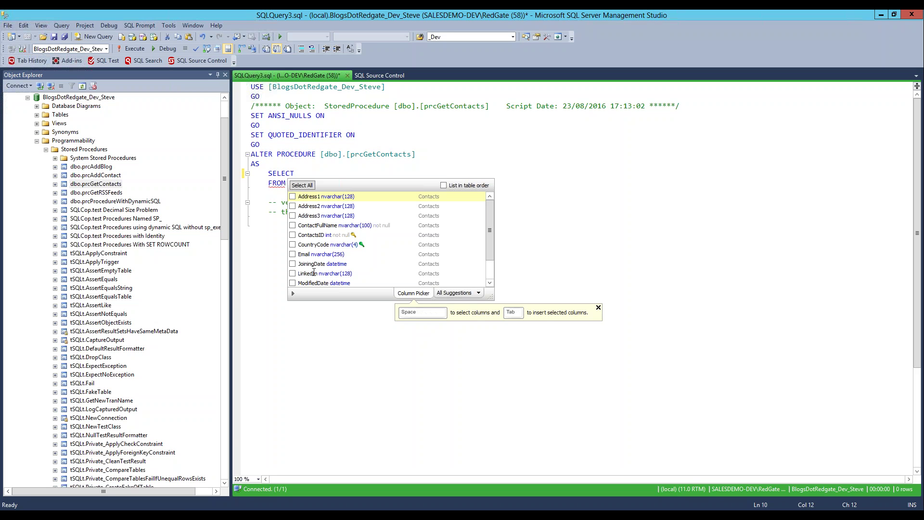
click(292, 225)
click(292, 197)
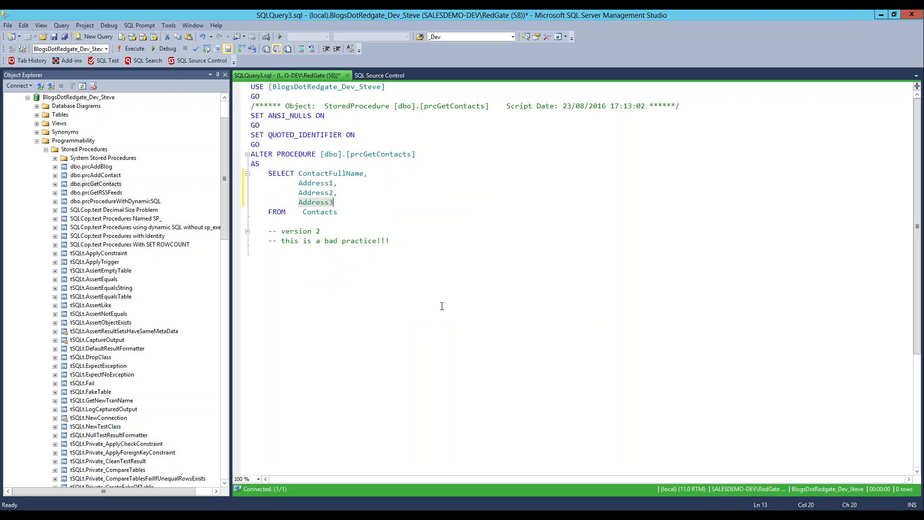
Format the prcGetContacts script with SQL Prompt and execute it to alter the procedure
key(ctrl+k)
key(ctrl+y)
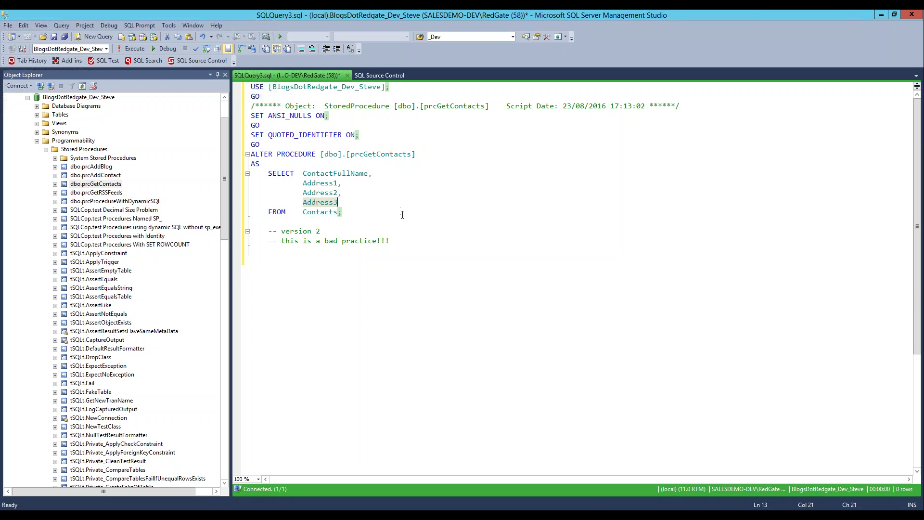
key(F5)
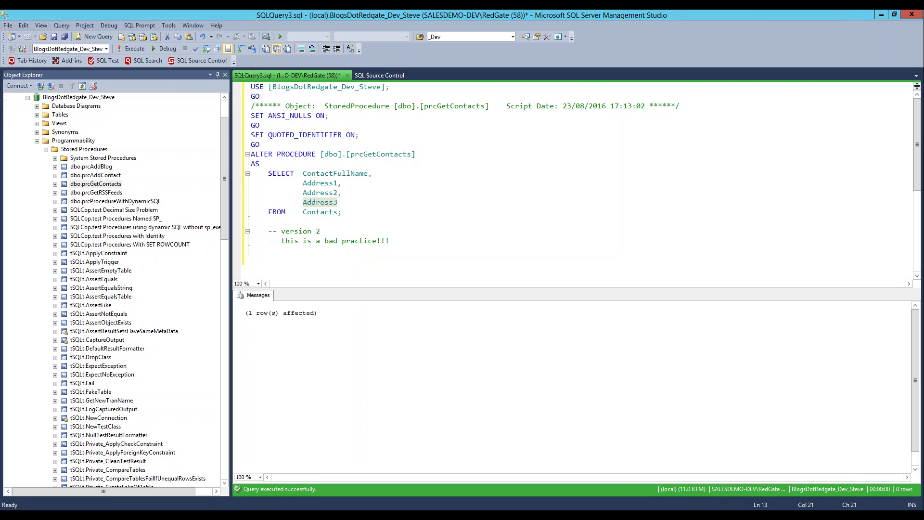
Examine the prcGetContacts edit among the changes to commit, enlarging the comparison of database and source control versions
drag(225, 165, 226, 150)
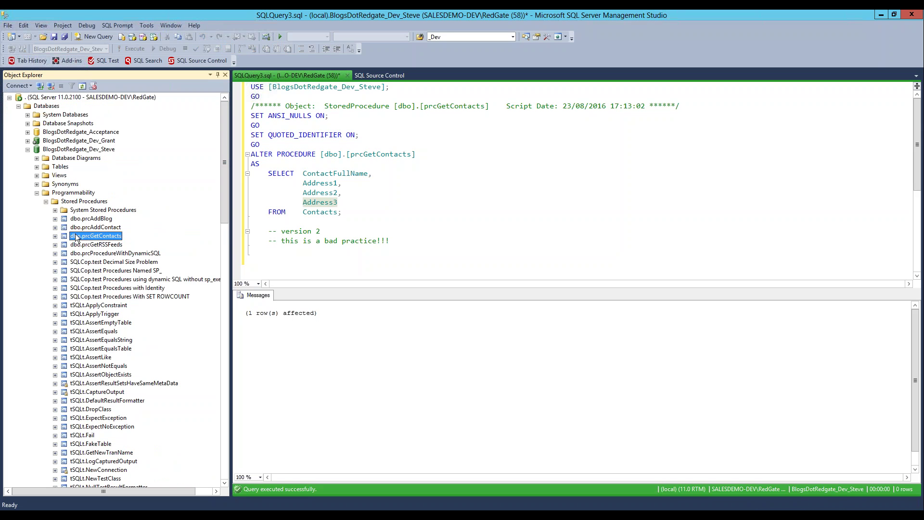
click(380, 76)
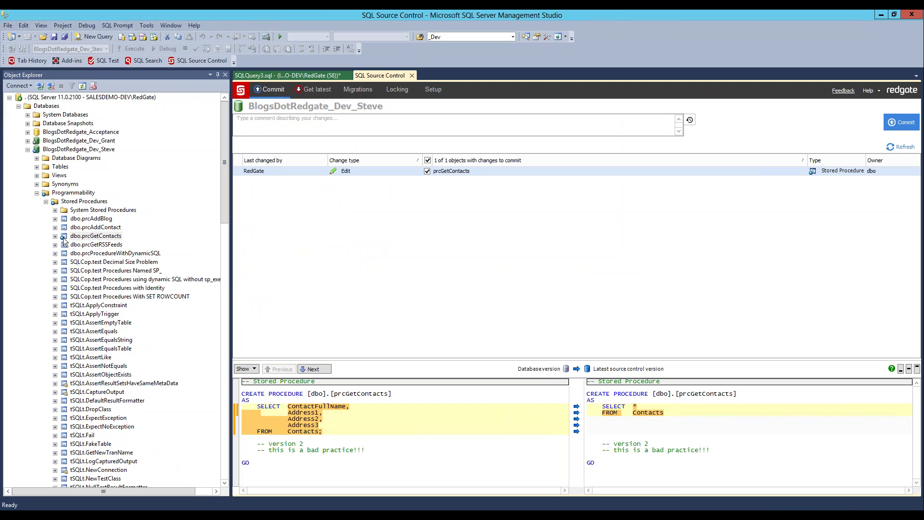
mouse_move(64, 240)
drag(506, 360, 507, 321)
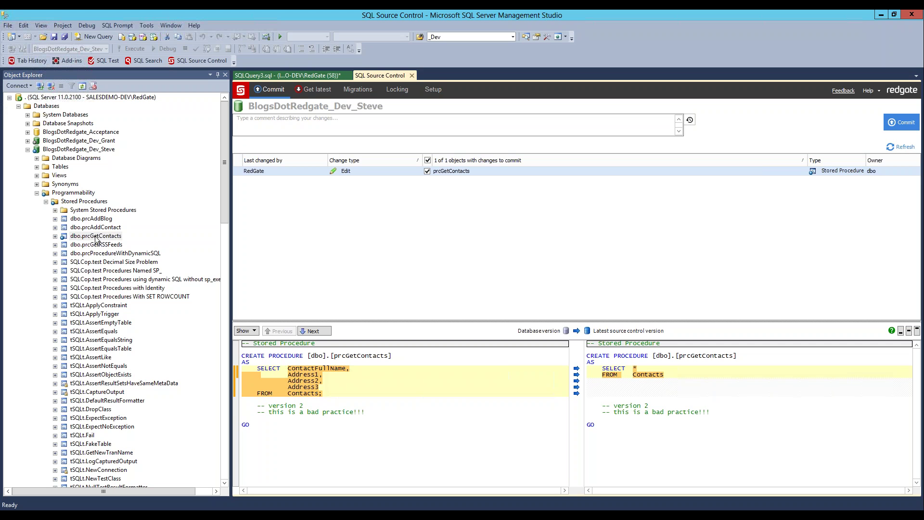
Check which tables of BlogsDotRedgate_Dev_Steve have static data linked to source control, leaving the selection as it is
click(67, 150)
right_click(67, 151)
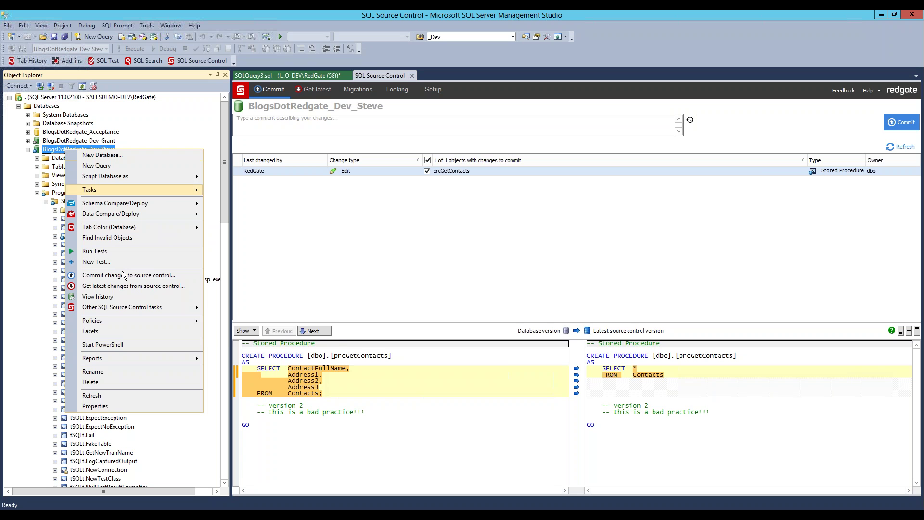
mouse_move(139, 306)
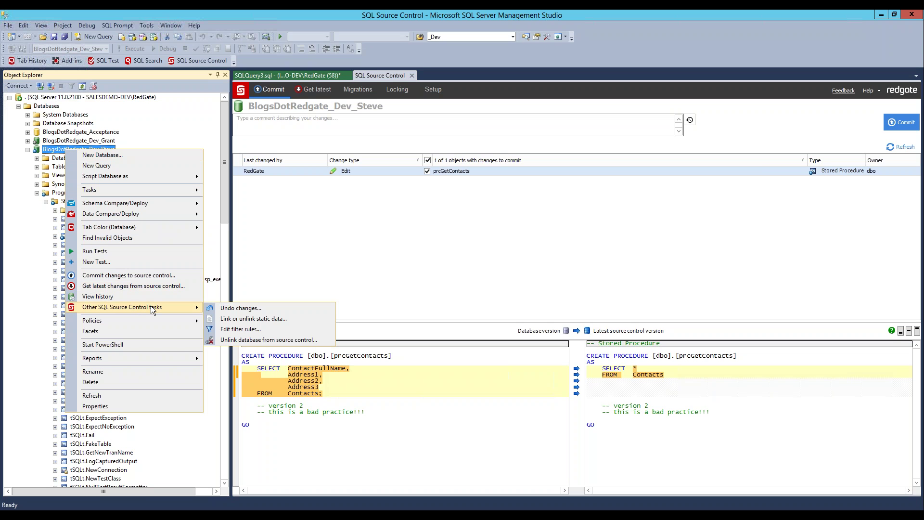
click(264, 319)
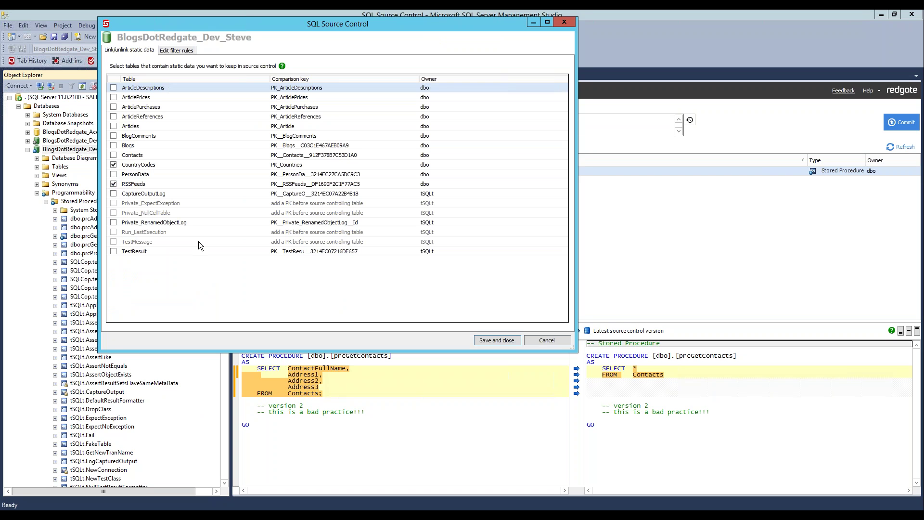
click(564, 21)
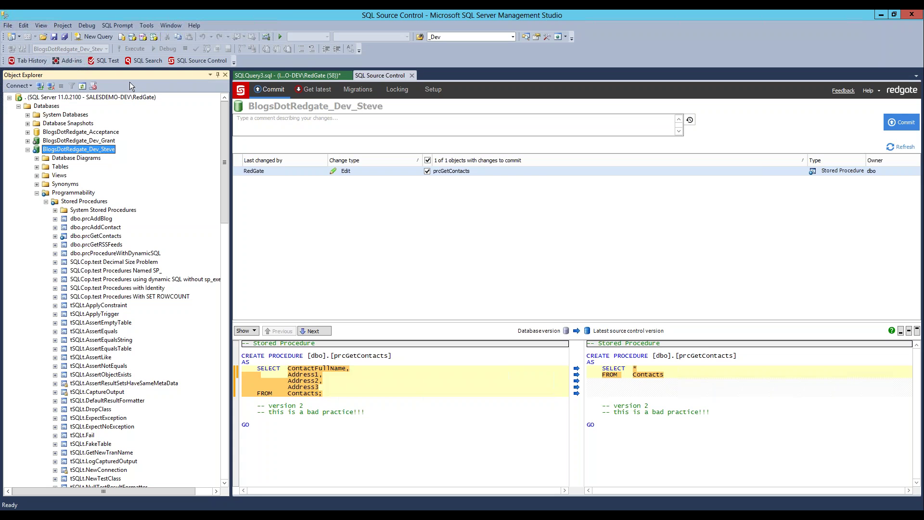
Create a new query against BlogsDotRedgate_Dev_Steve and begin an INSERT statement
click(96, 36)
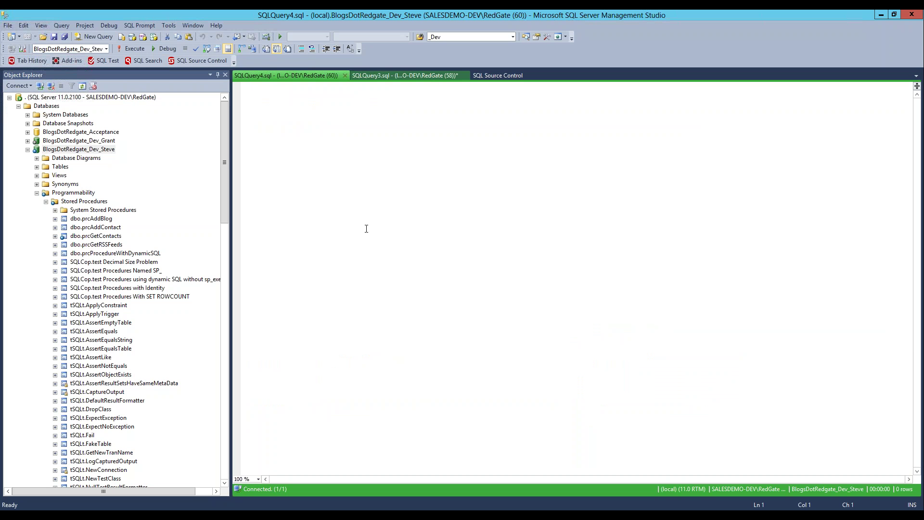
text(INSERT i)
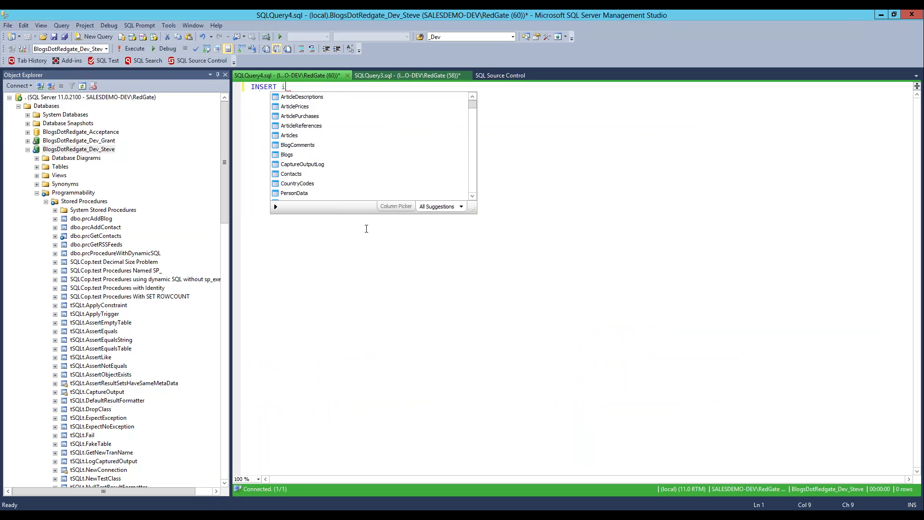
text(n)
key(Tab)
key(BackSpace)
key(BackSpace)
key(BackSpace)
key(BackSpace)
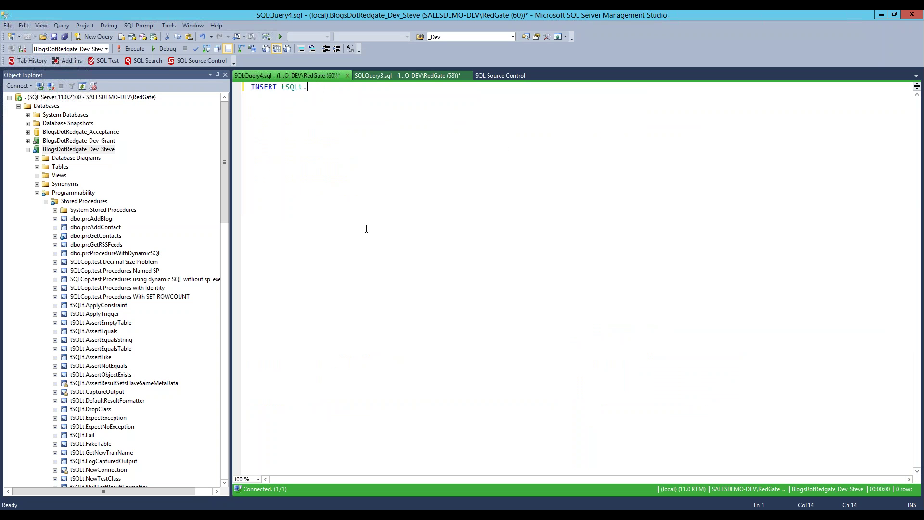
key(BackSpace)
key(BackSpace)
key(BackSpace)
key(BackSpace)
key(BackSpace)
key(BackSpace)
Complete the statement as an INSERT INTO dbo.RSSFeeds template with its columns and placeholder values
text(INTO)
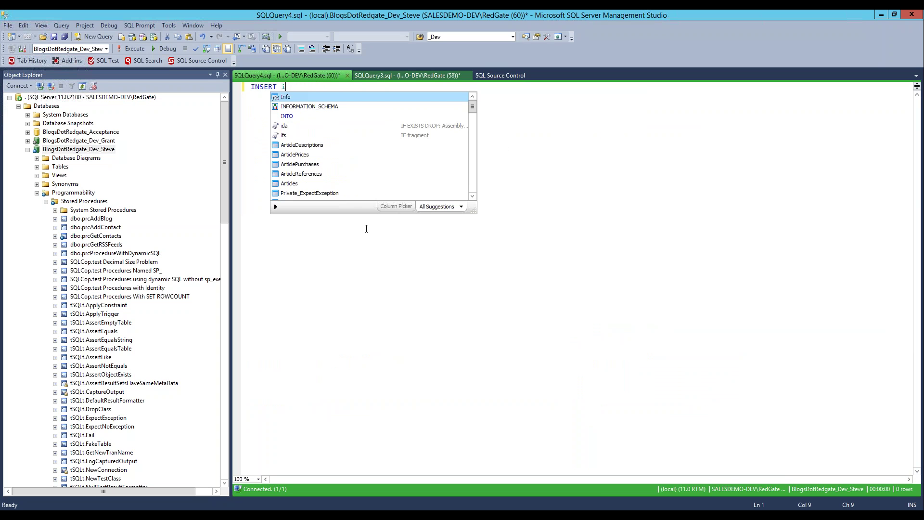
text( r)
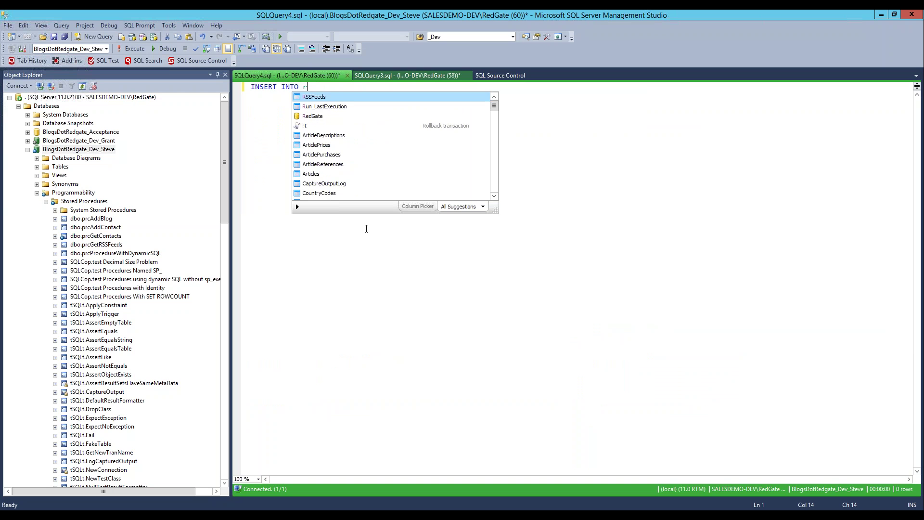
key(Tab)
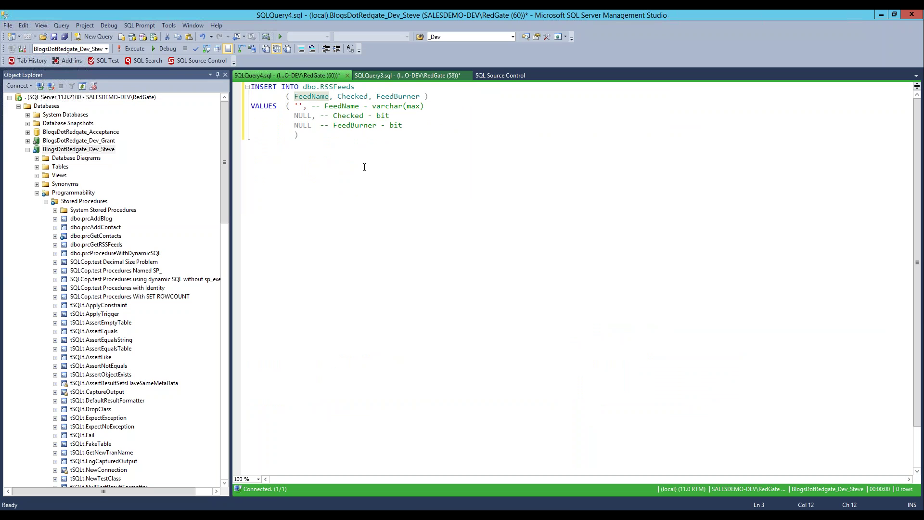
Fill in FeedName 'Bamboo demo Feed', Checked 1 and FeedBurner 1, and execute the insert
text(Bamboo demo)
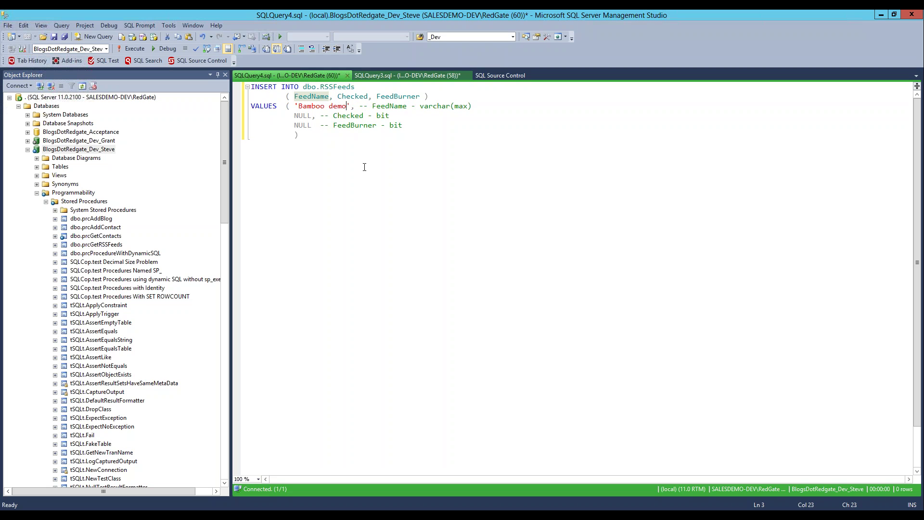
text( Feed)
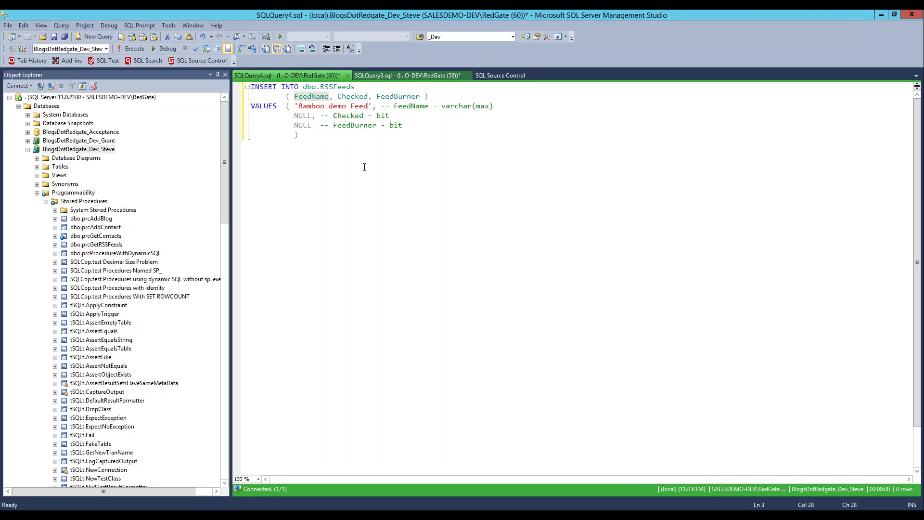
key(Tab)
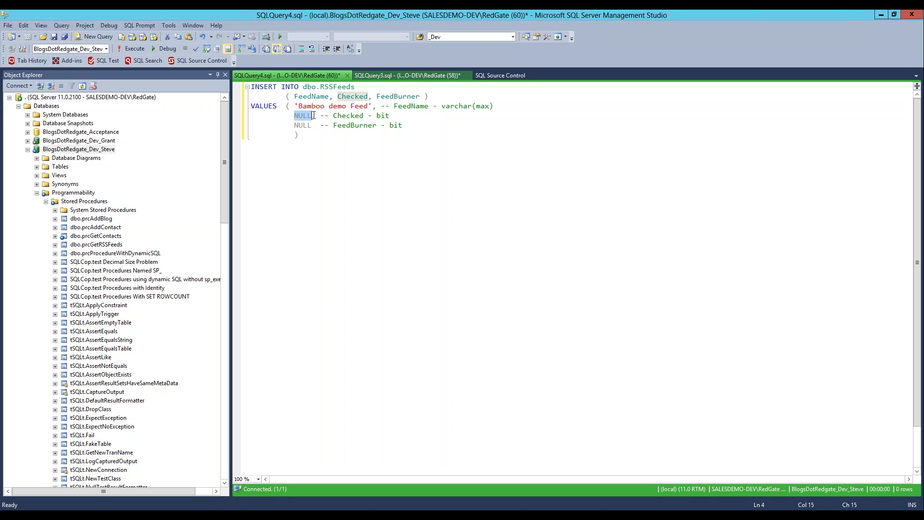
text(1)
key(Tab)
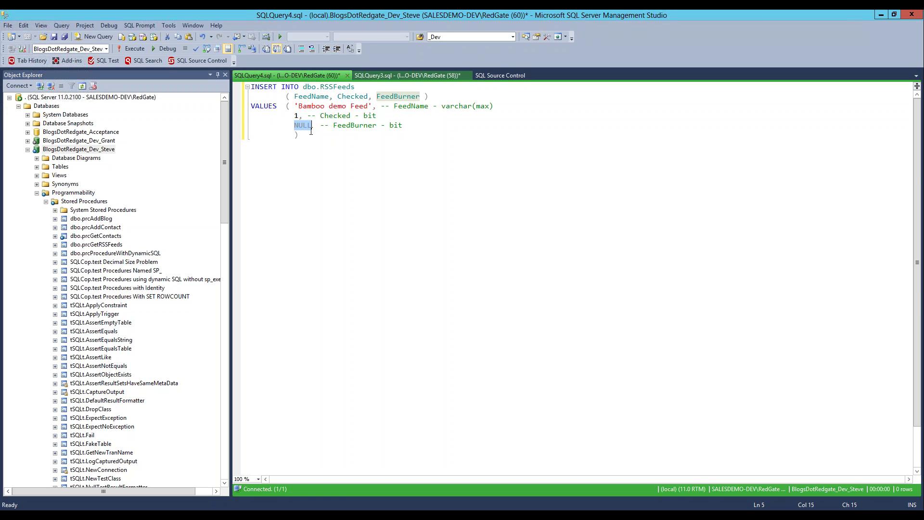
text(1)
key(F5)
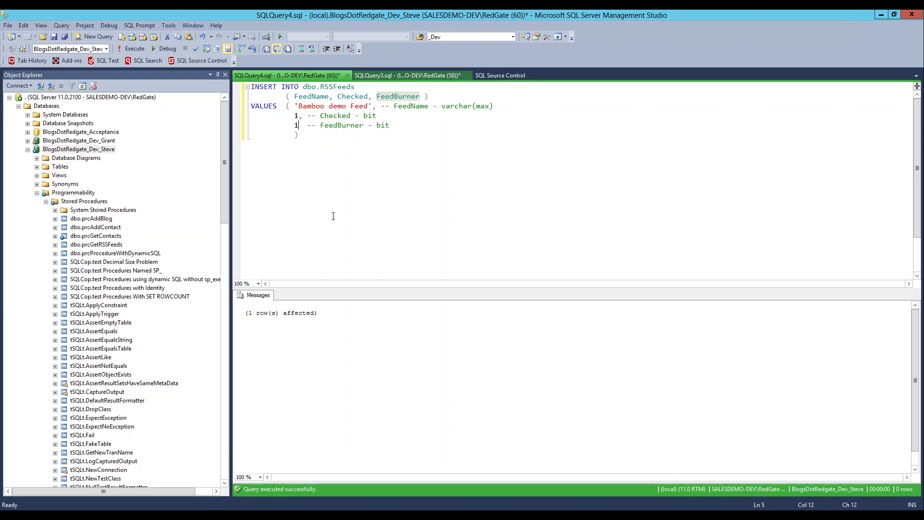
Refresh the list of changes to commit in SQL Source Control and inspect the RSSFeeds data and prcGetContacts differences
click(504, 77)
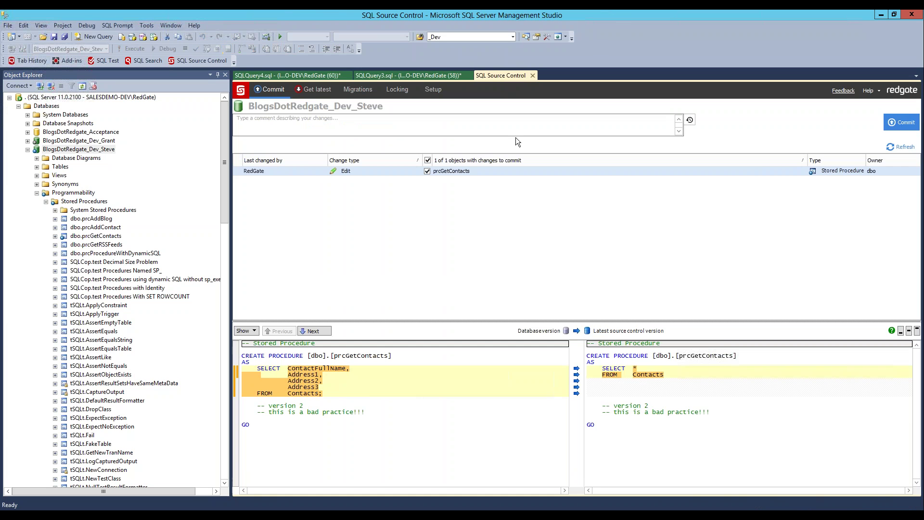
click(901, 146)
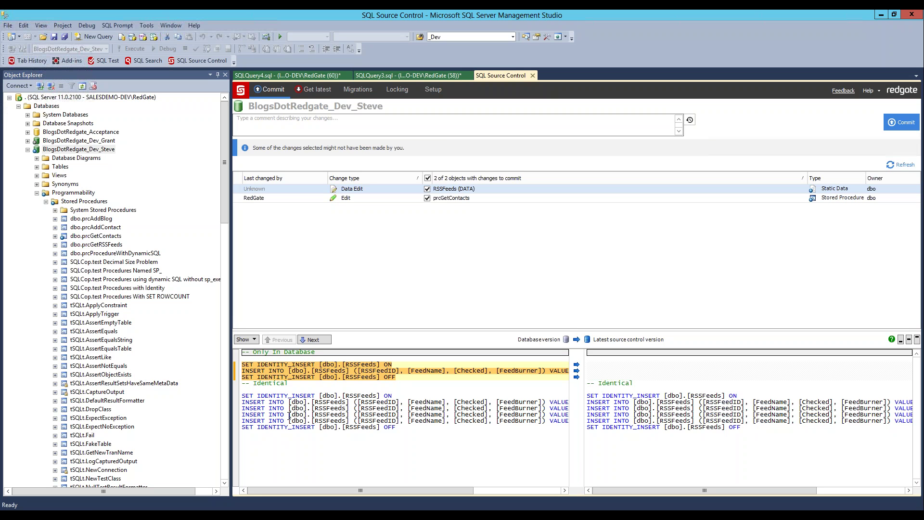
click(452, 199)
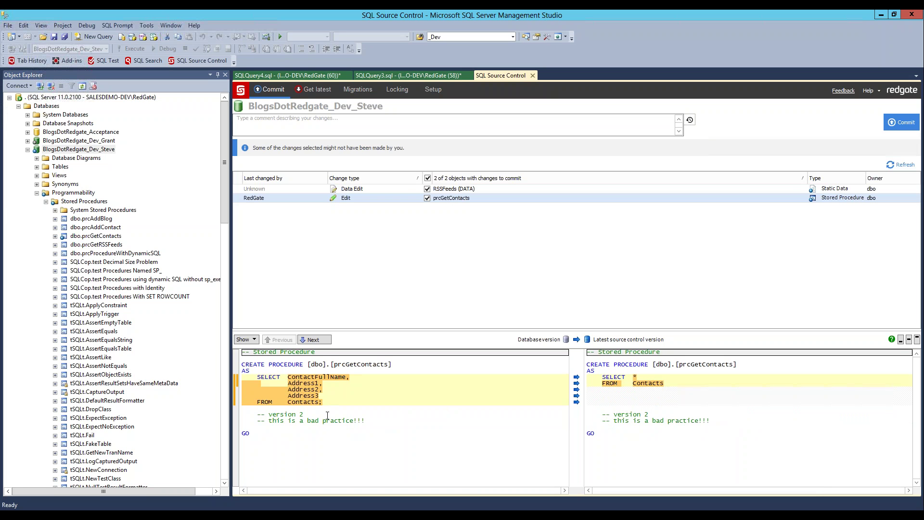
Commit both changes with the comment "Modified prcGetContacts to repace * with columns + added a new RSS Feed"
click(308, 123)
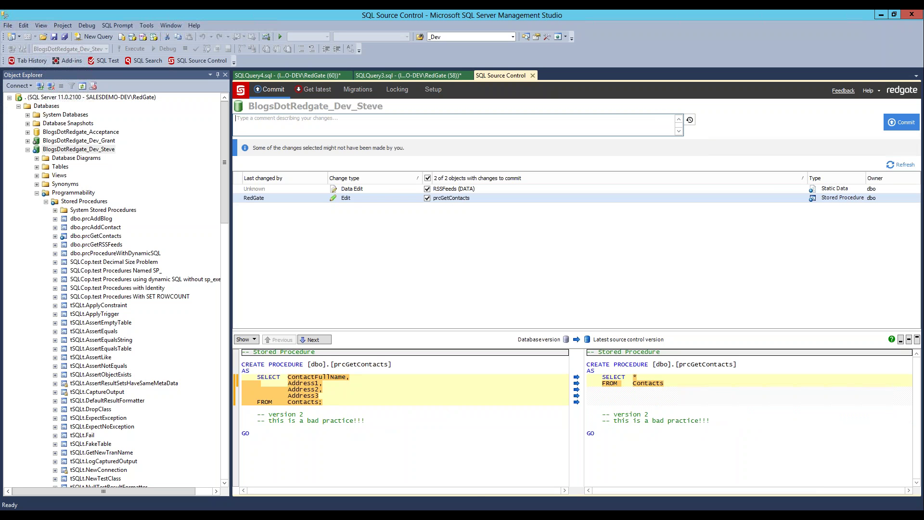
text(Modified prcGetContacts to repace * with columns)
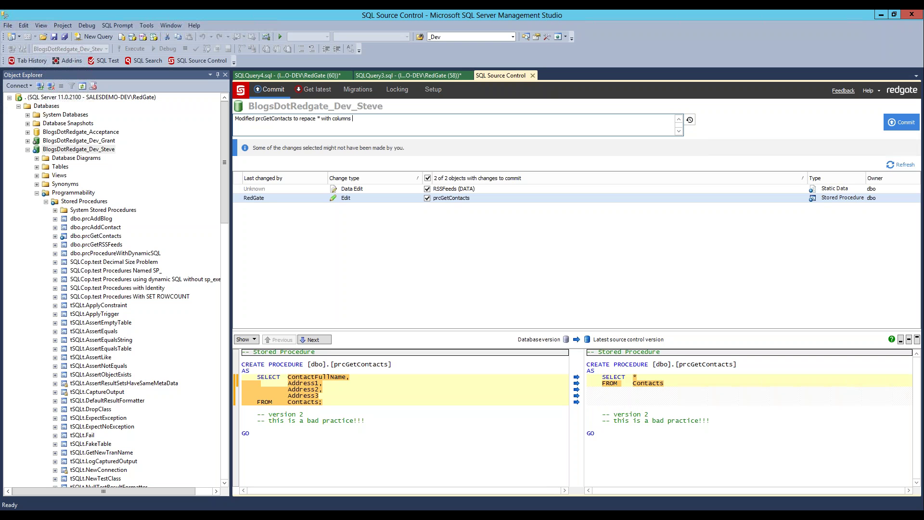
text( + added a ne)
text(RSS Feed)
click(902, 123)
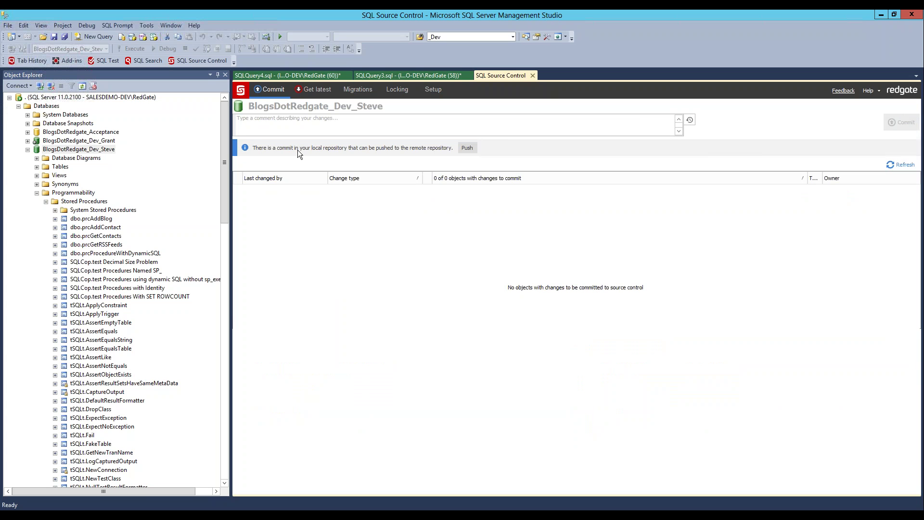
Push the local commit to the remote repository and close the push dialog
click(467, 149)
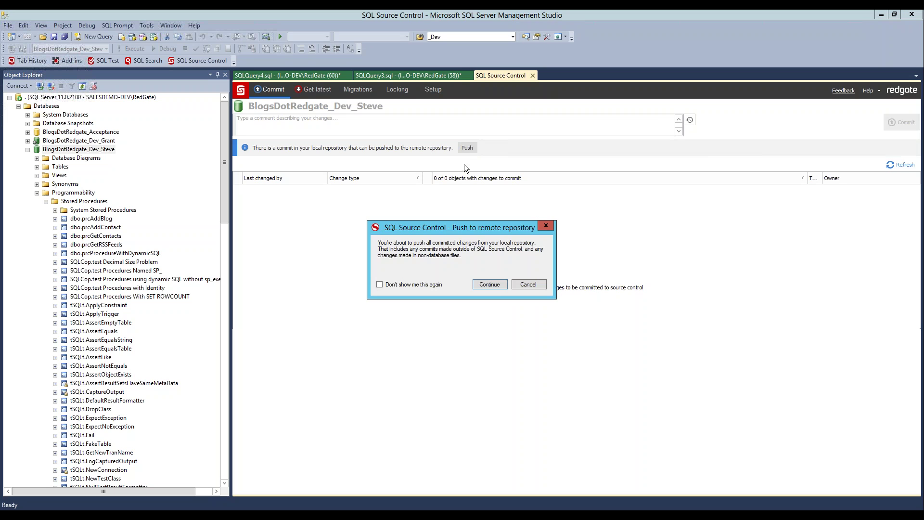
click(499, 285)
click(527, 338)
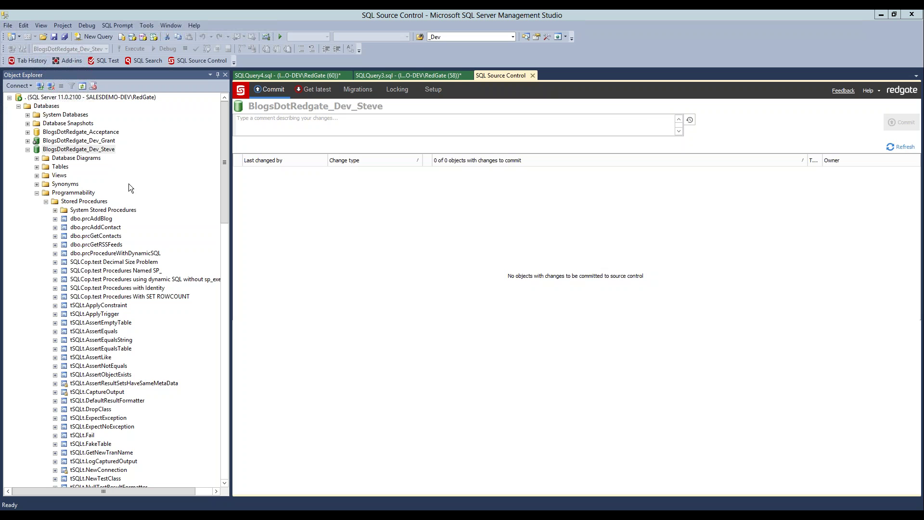
Review the prcGetContacts edit in the BlogsDotRedgate_Dev_Steve revision history, and check source control for new changes to get
right_click(69, 150)
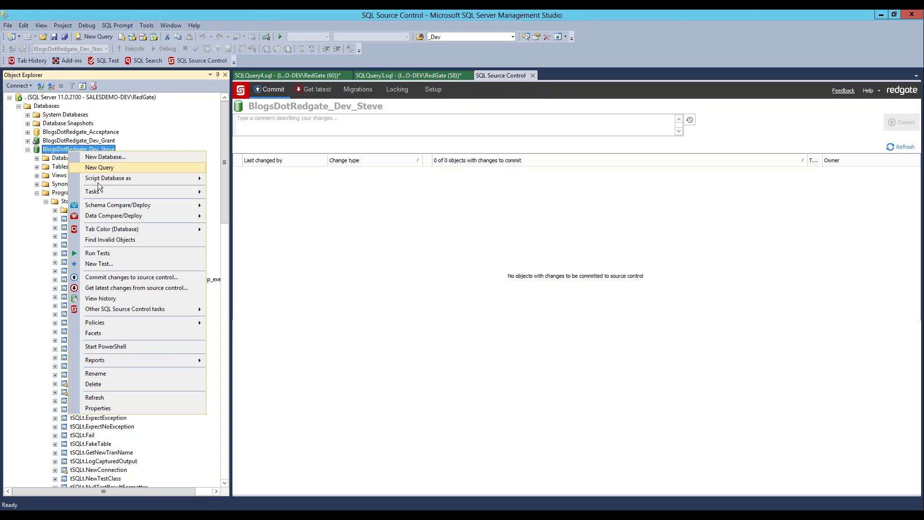
click(111, 298)
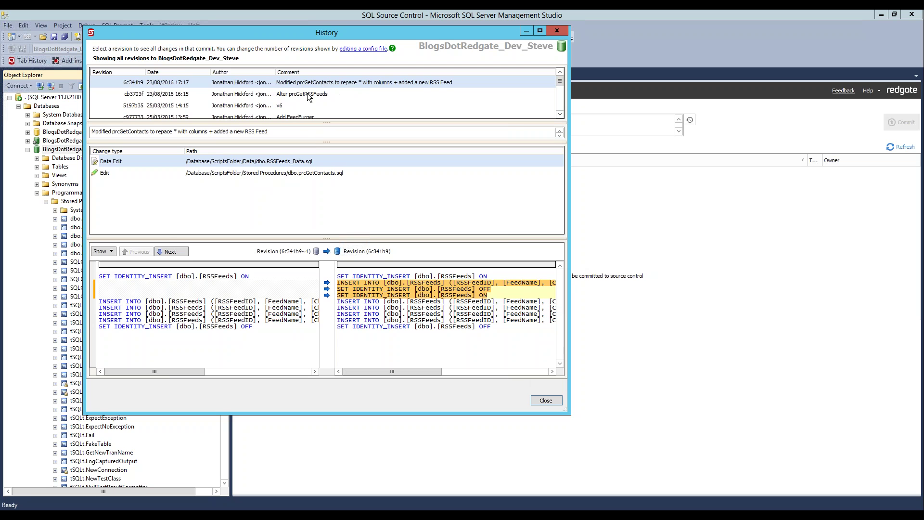
click(242, 171)
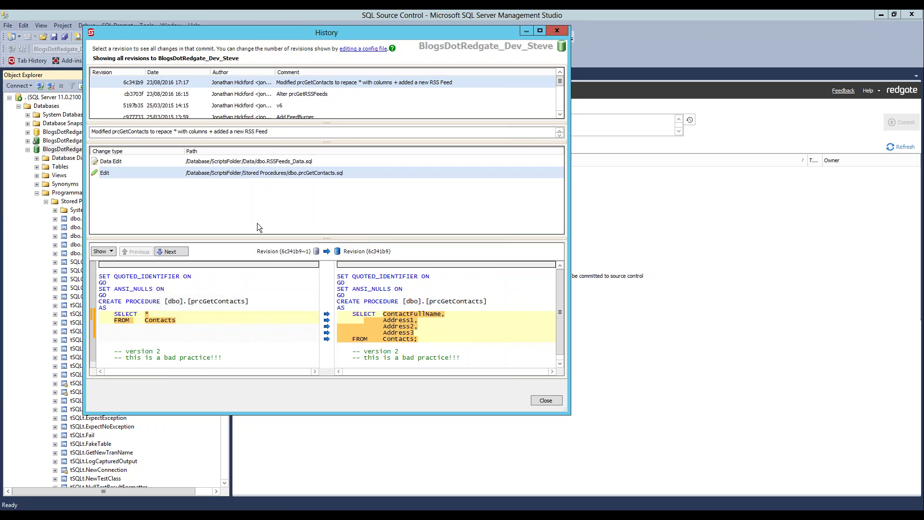
click(556, 31)
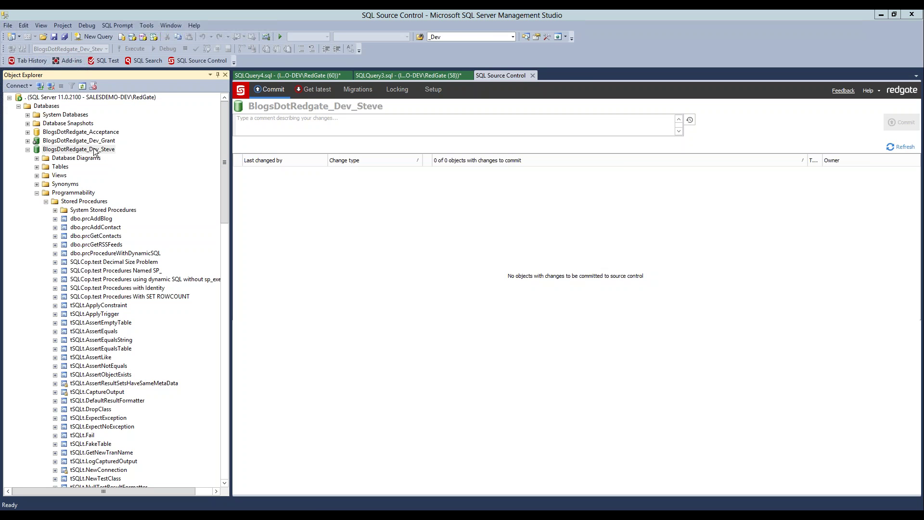
mouse_move(95, 152)
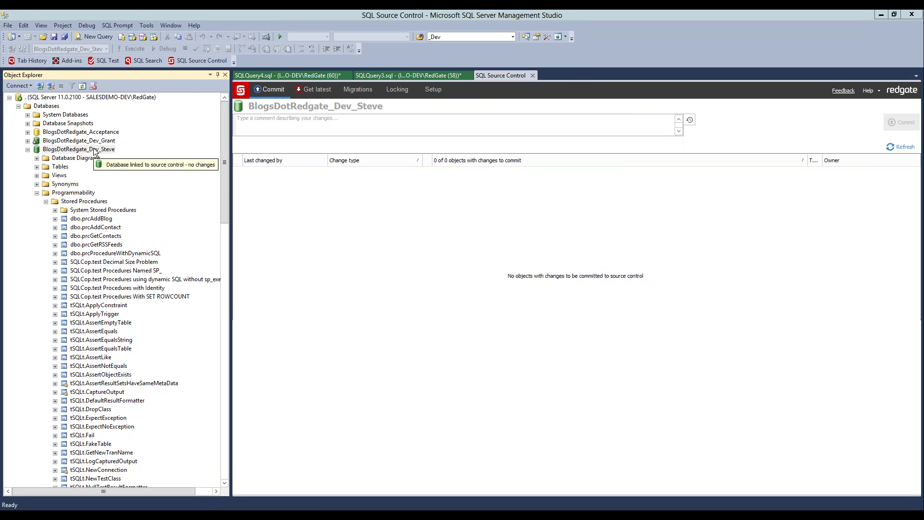
click(317, 90)
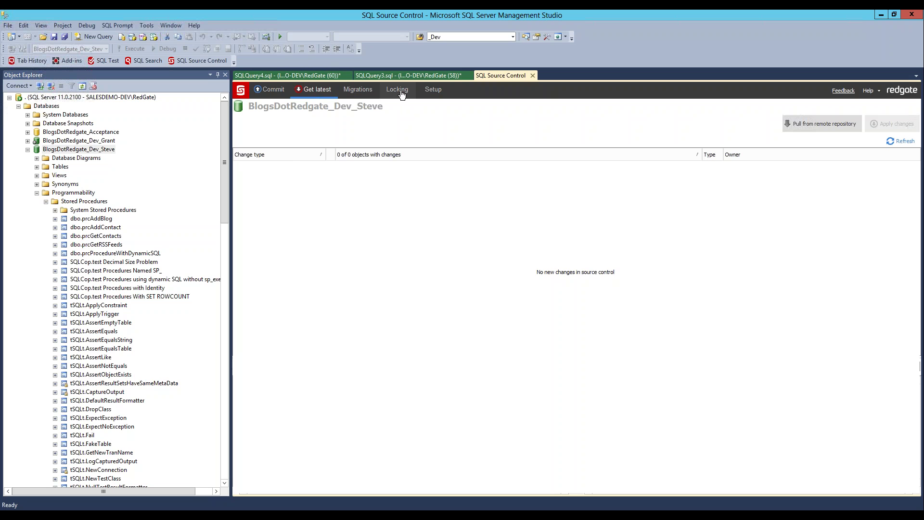
Lock the dbo.prcGetContacts stored procedure and show the list of locked objects
right_click(98, 237)
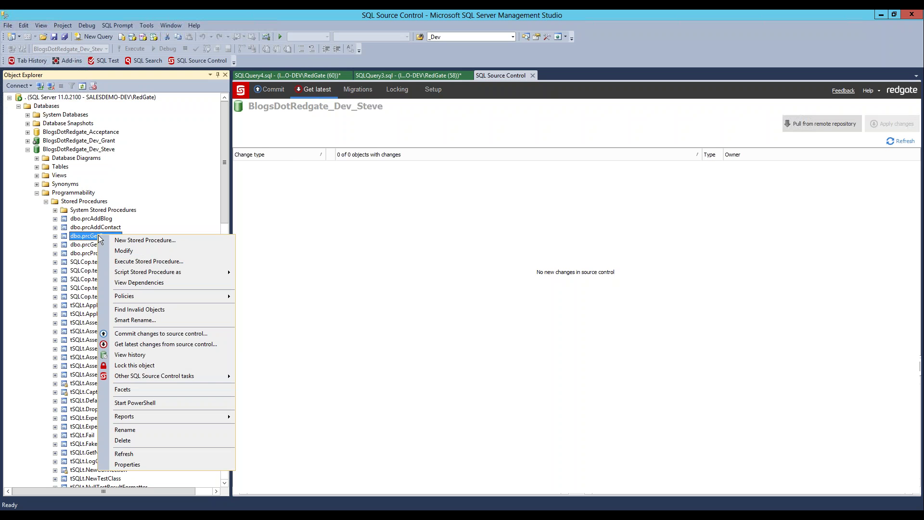
click(141, 365)
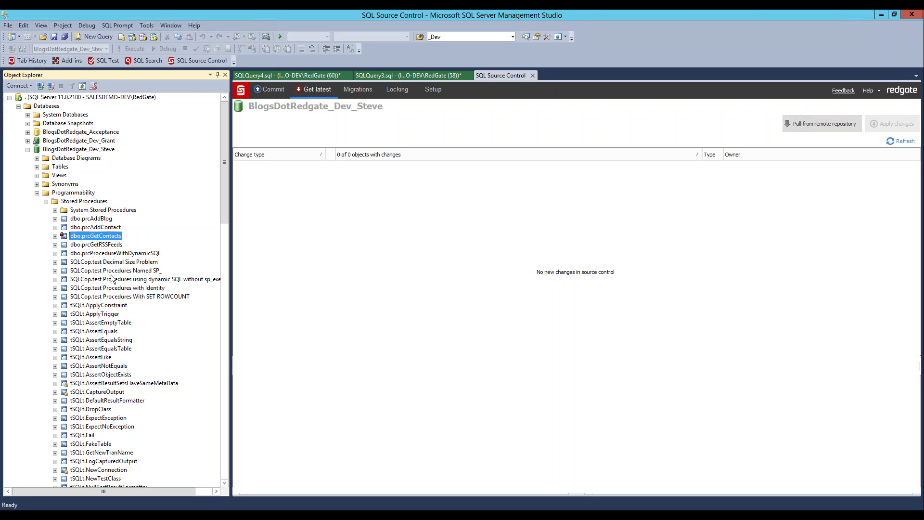
click(408, 95)
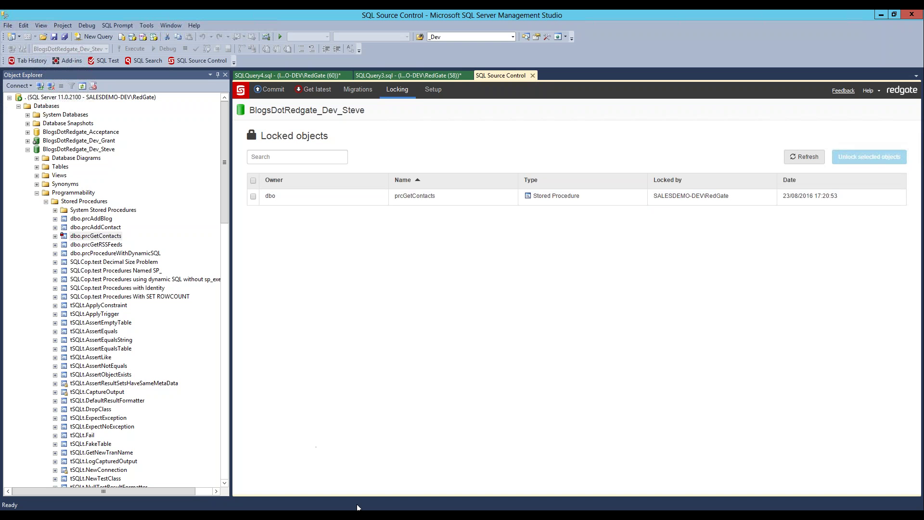
Switch to Bamboo in the browser, review the build activity and open the DatabaseBuild+Test plan from all build plans
click(350, 457)
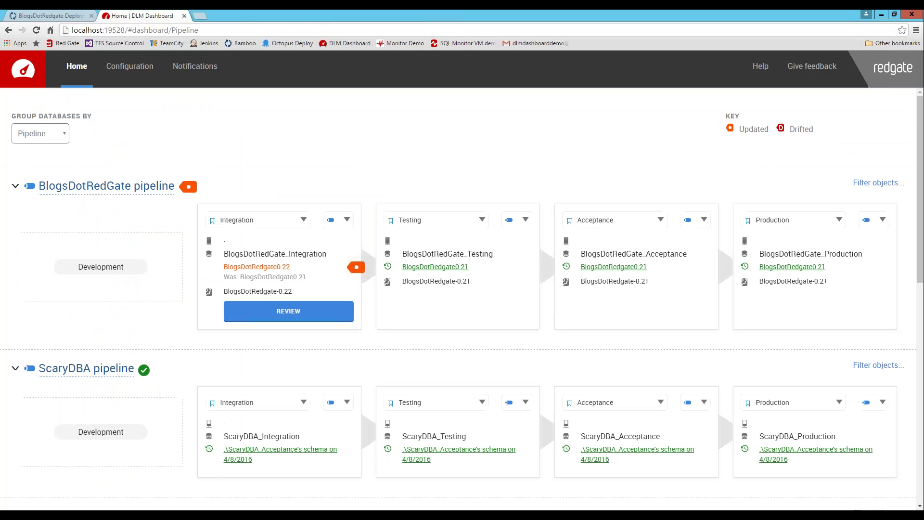
click(53, 16)
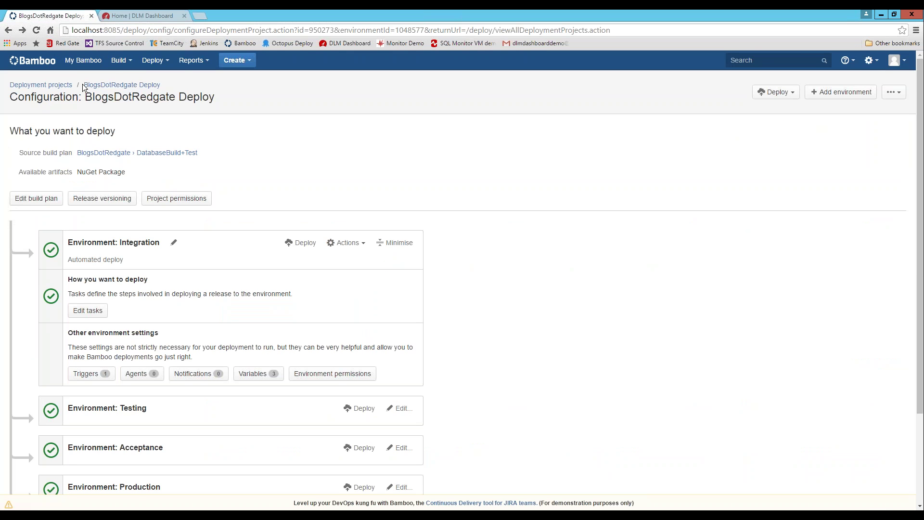
click(120, 60)
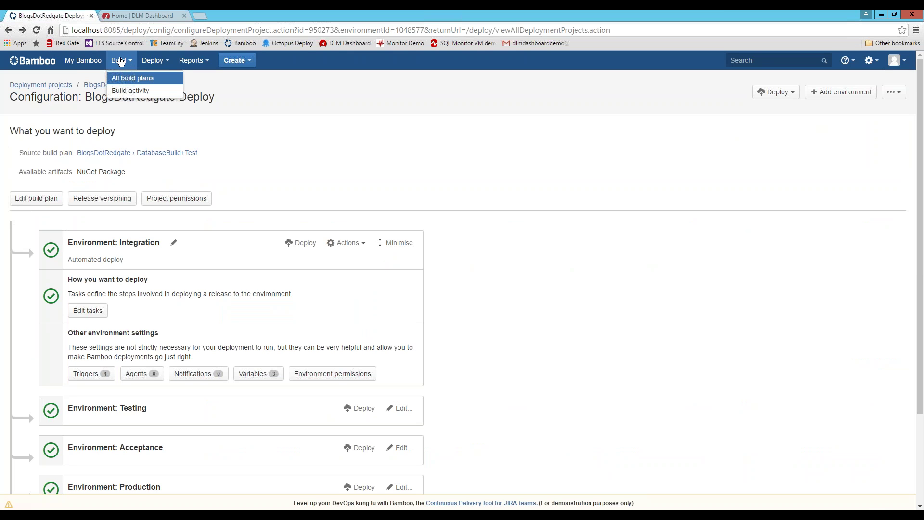
click(126, 90)
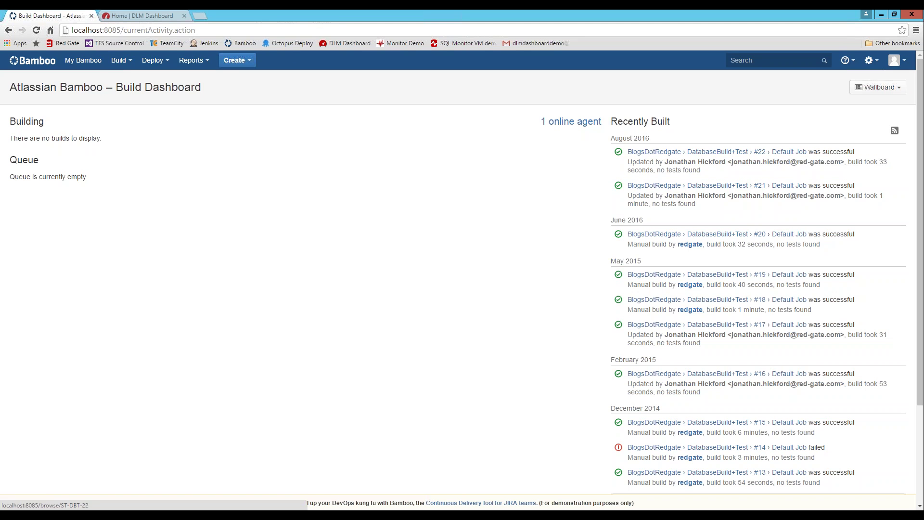
click(130, 64)
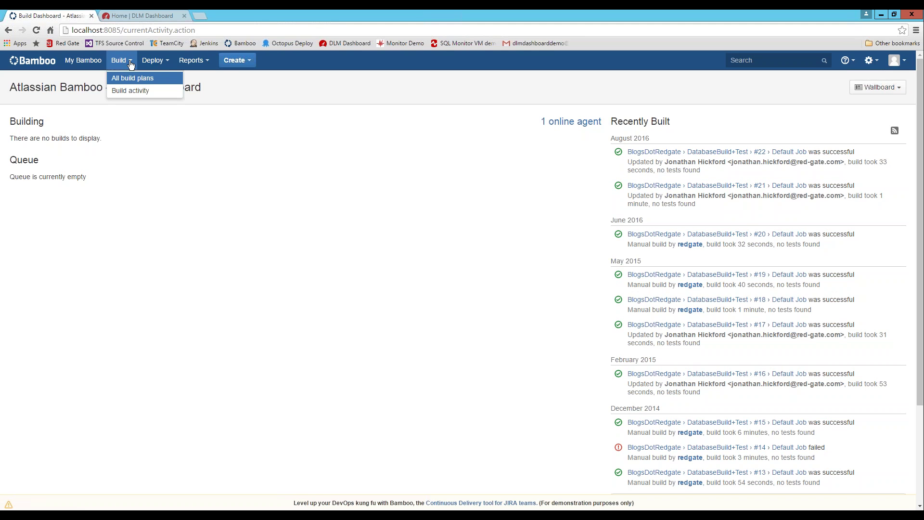
click(128, 78)
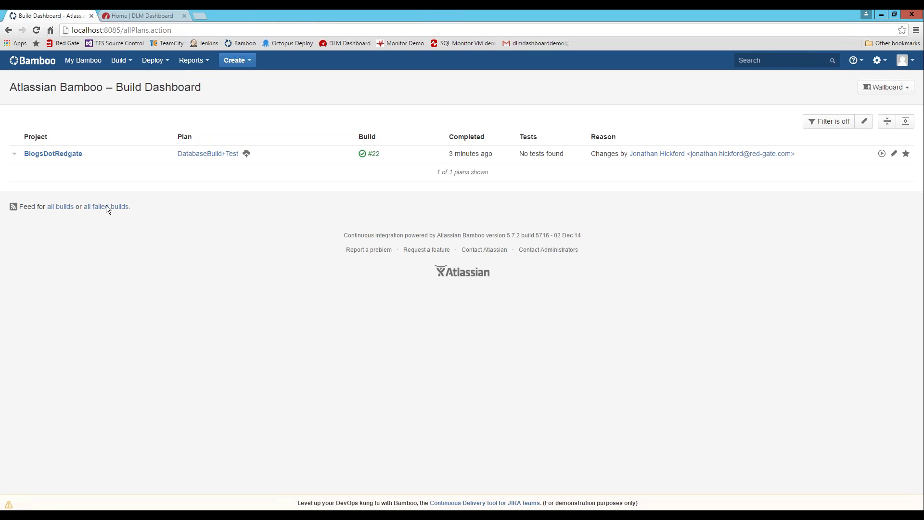
click(202, 153)
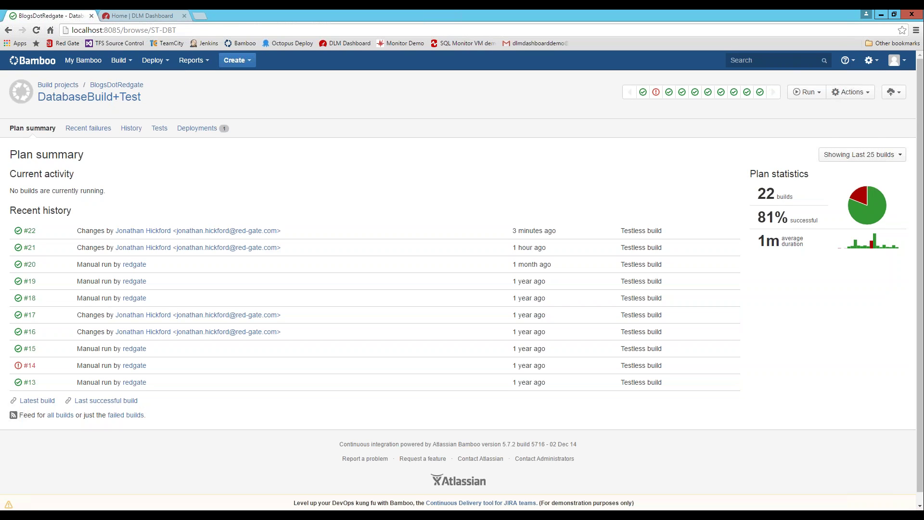
Open the DatabaseBuild+Test plan's configuration and show the tasks of its Default Job
click(850, 92)
click(861, 132)
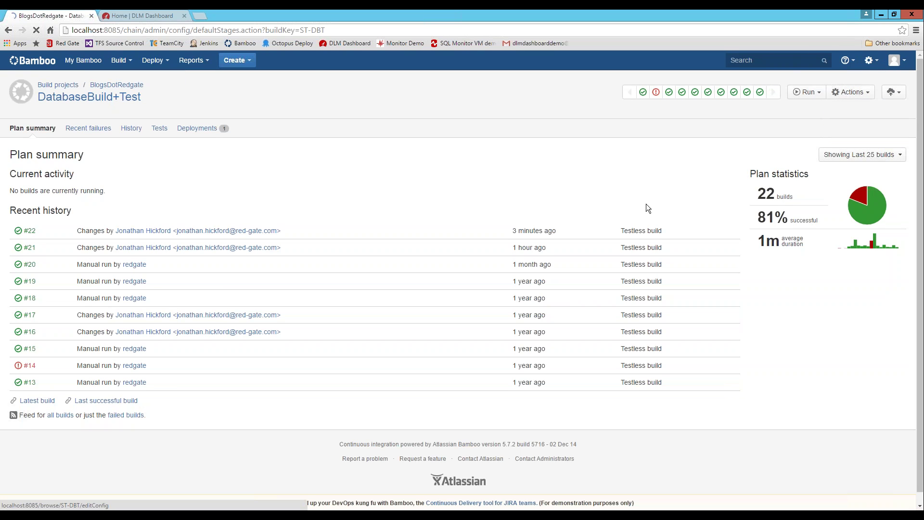
click(149, 220)
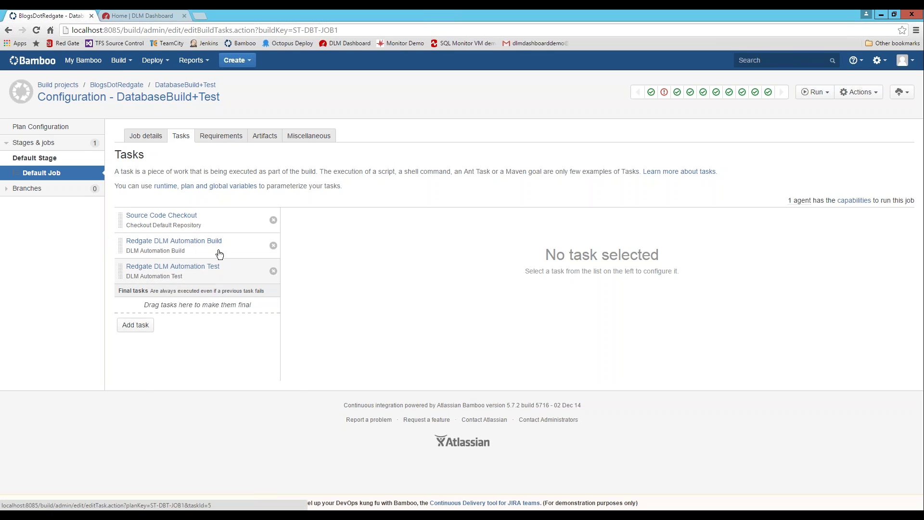
Open the Redgate DLM Automation Build task and examine its database folder, package ID, temporary server and DLM Dashboard settings
click(219, 250)
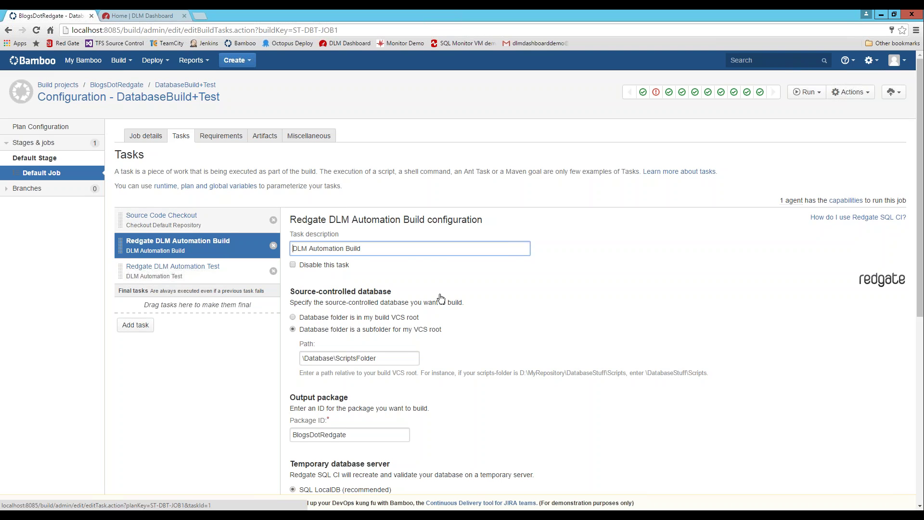
scroll(498, 321, down, 1)
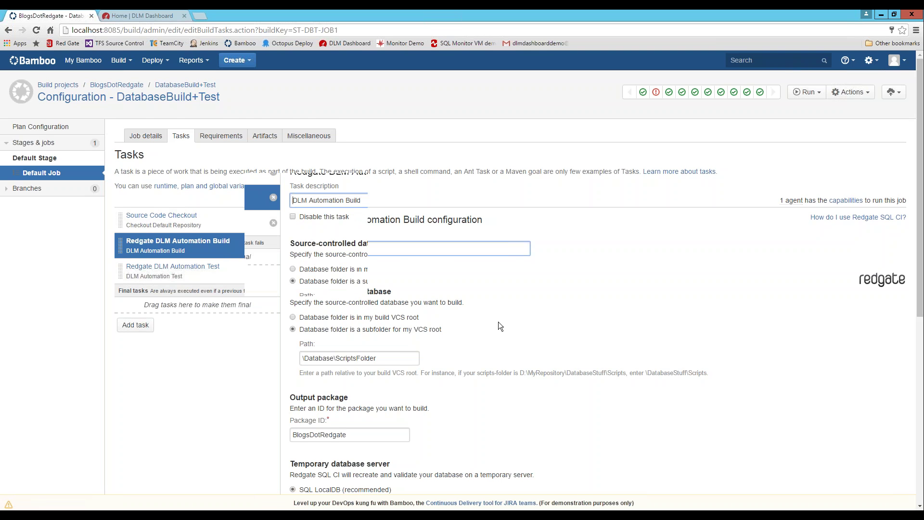
scroll(498, 325, down, 1)
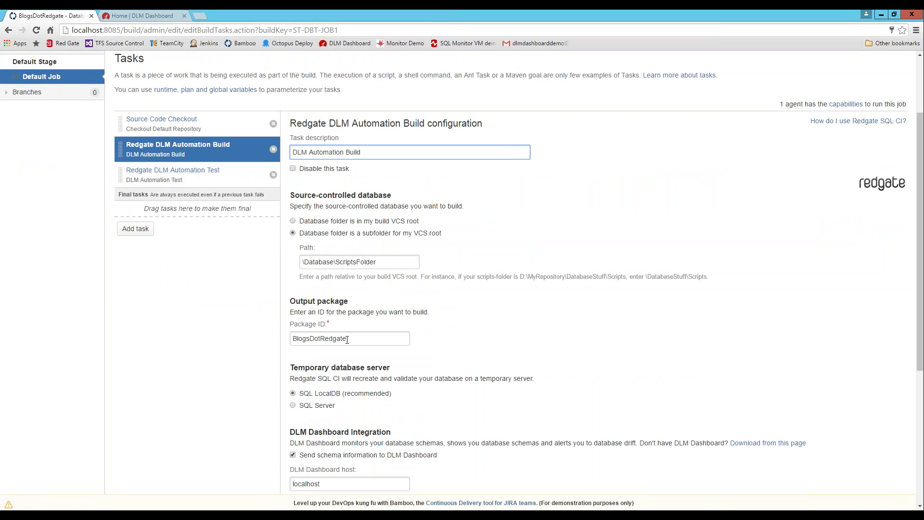
drag(347, 340, 292, 340)
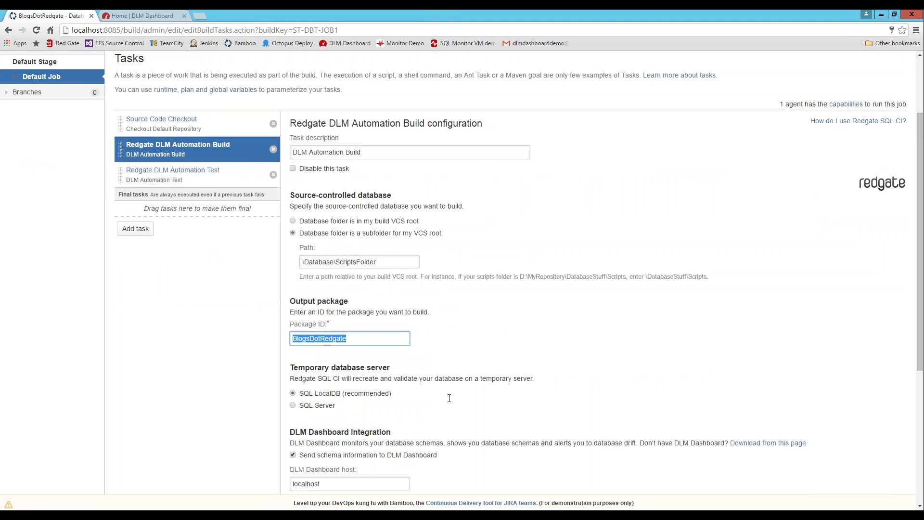
scroll(444, 394, down, 1)
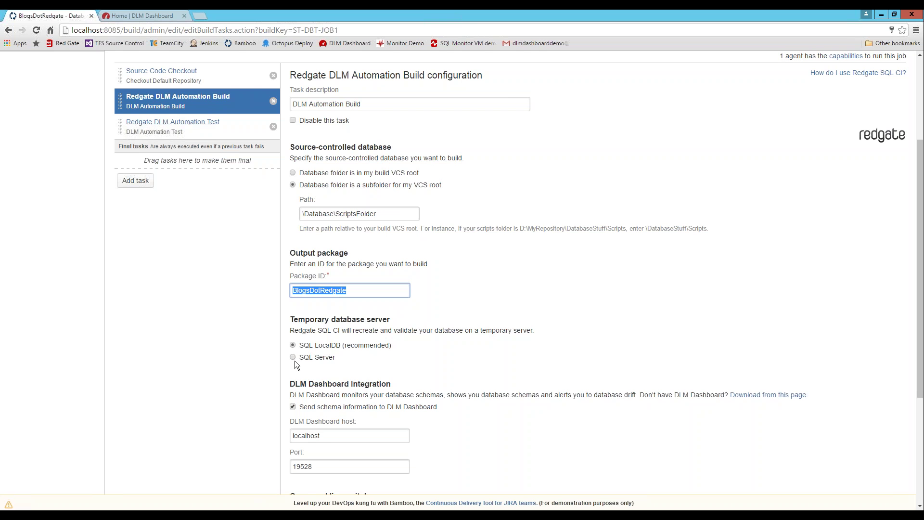
scroll(365, 359, up, 2)
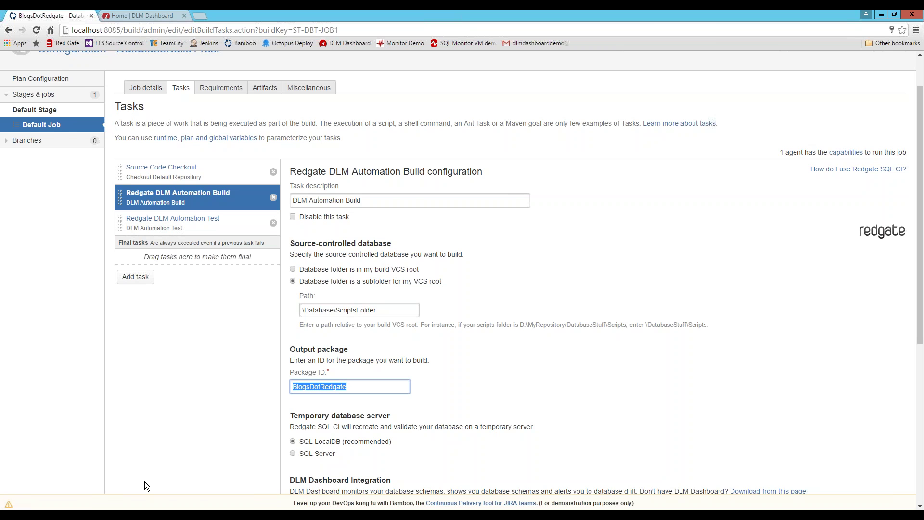
Switch back to SQL Server Management Studio and look over the SQLCop test procedures under Stored Procedures in BlogsDotRedgate_Dev_Steve
click(112, 516)
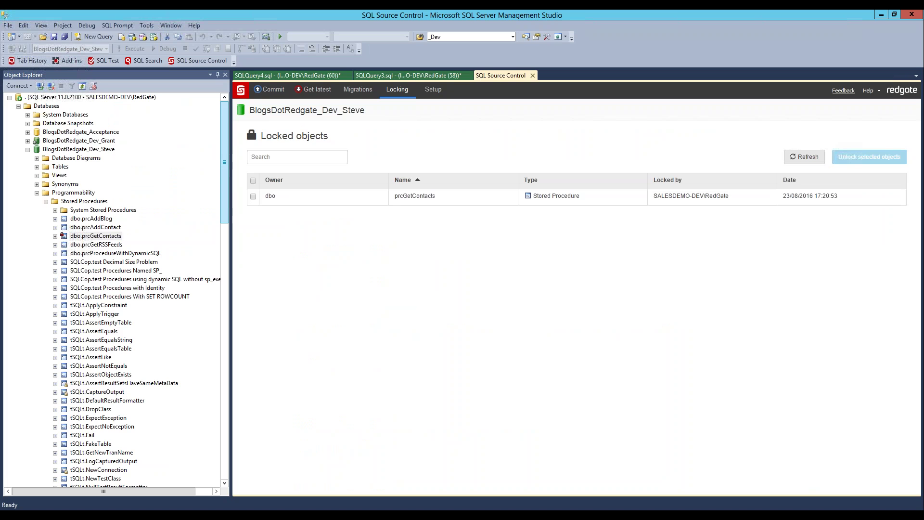
drag(225, 194, 225, 208)
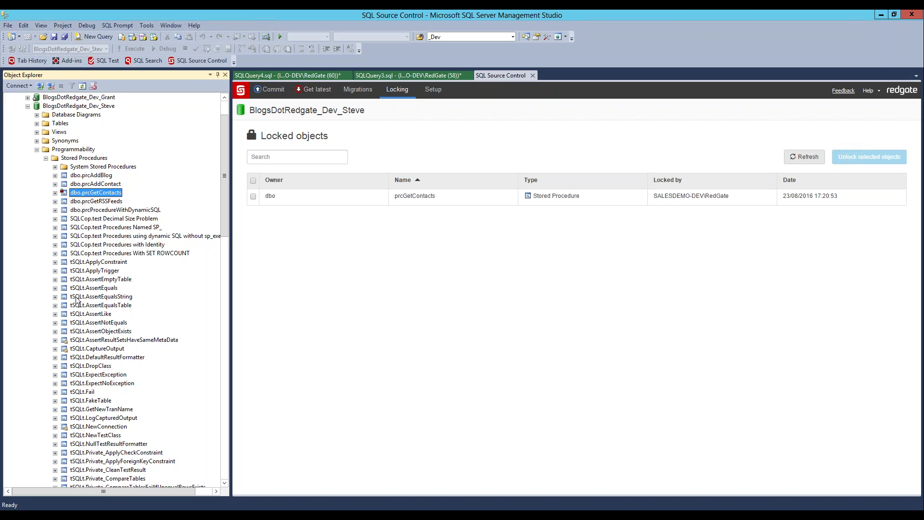
click(85, 221)
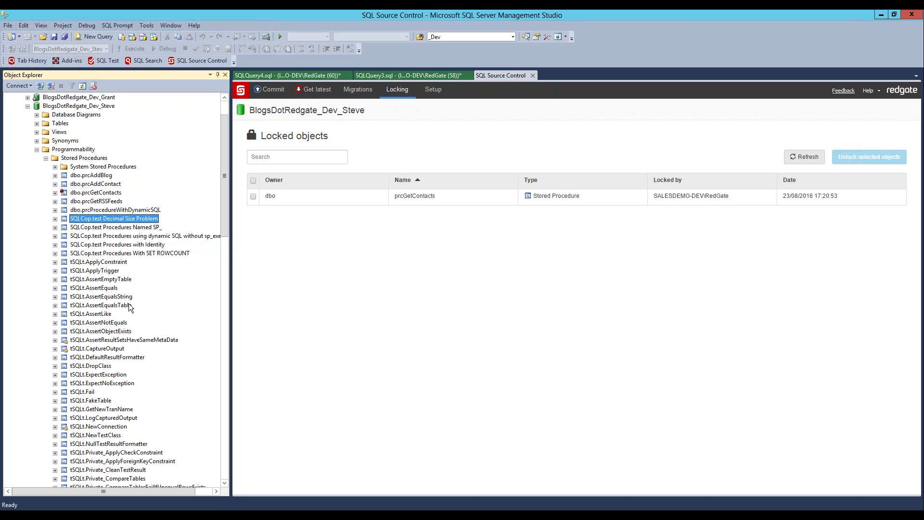
click(140, 229)
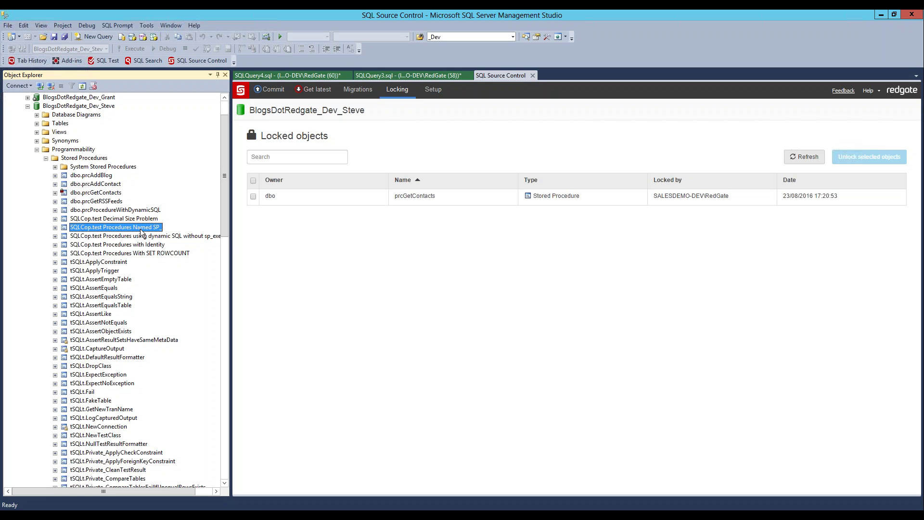
click(142, 255)
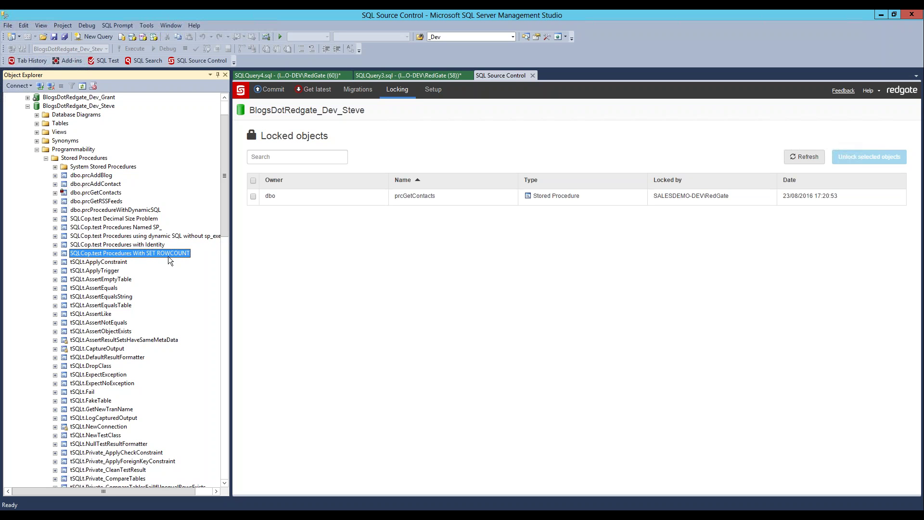
Open the SQLCop "test Procedures Named SP_" stored procedure for modification to read its test code
click(143, 227)
right_click(143, 231)
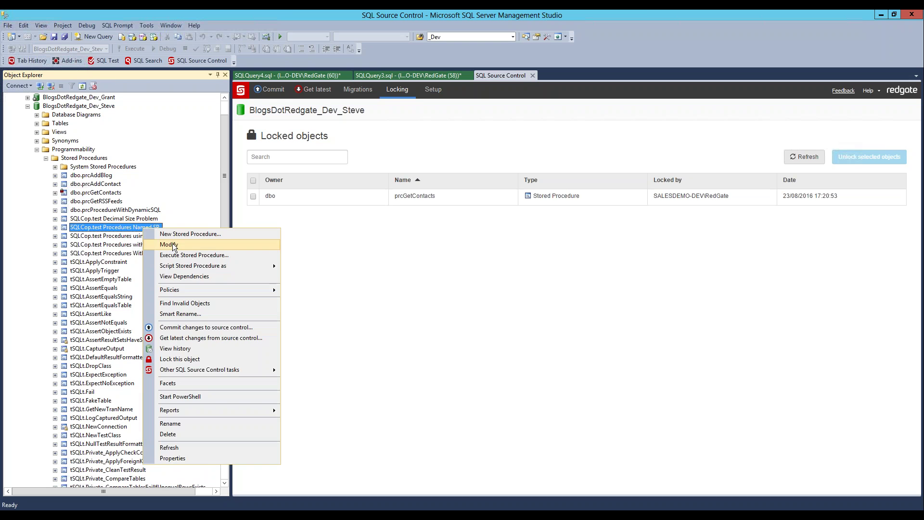
click(173, 244)
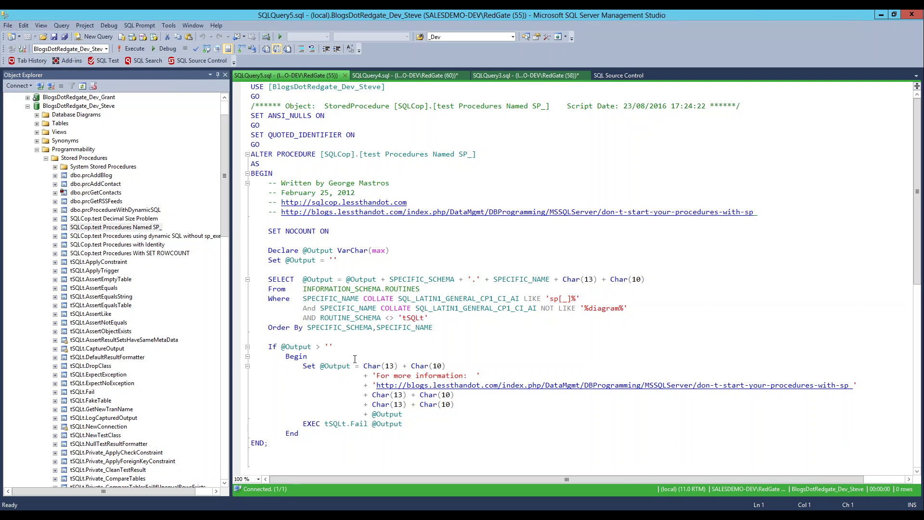
Find the UnitTests "test Email in prcAddContact" procedure below the tSQLt procedures and open its script for modification
click(73, 290)
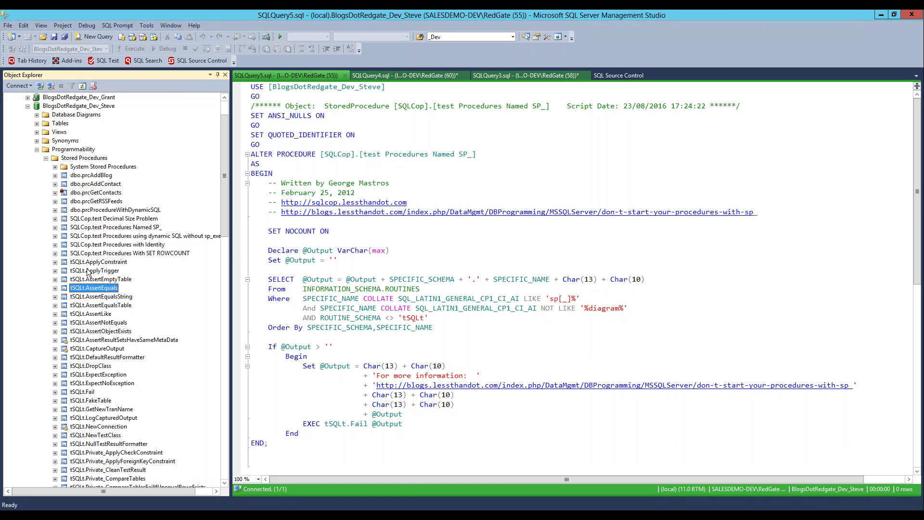
drag(226, 205, 224, 265)
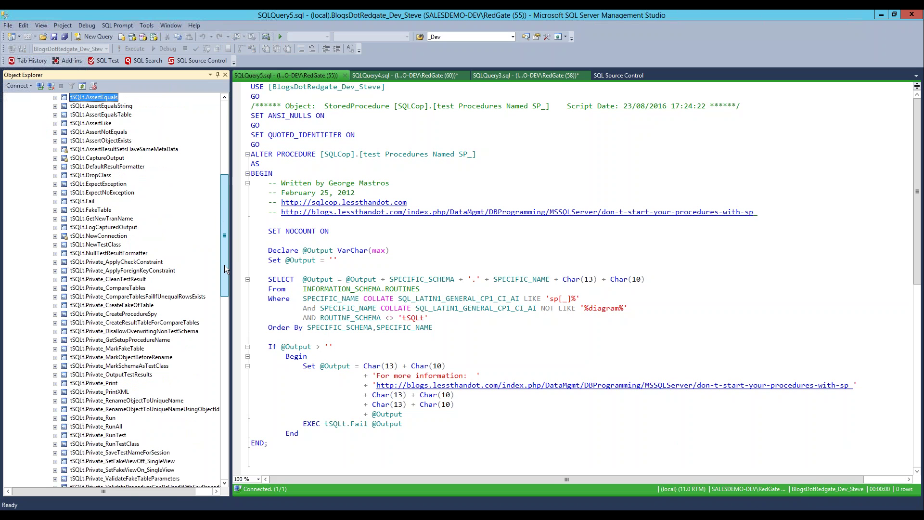
click(98, 211)
drag(224, 214, 228, 299)
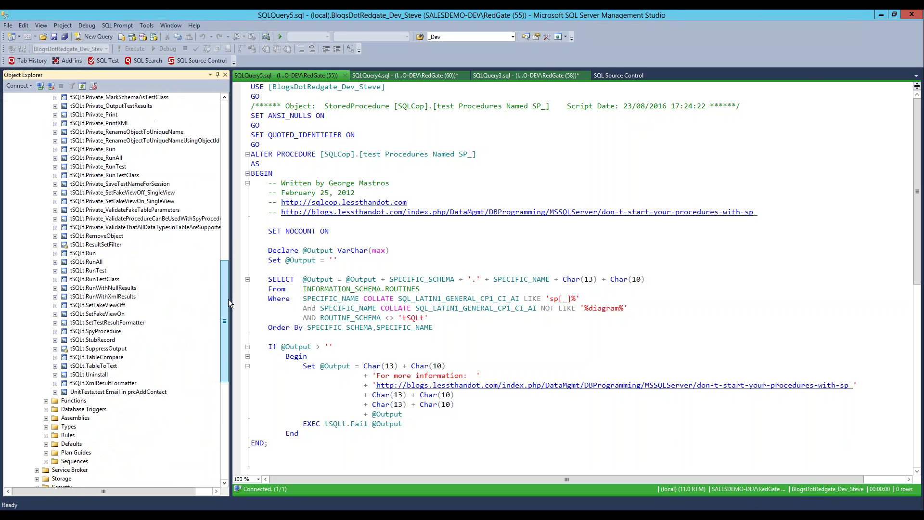
click(101, 392)
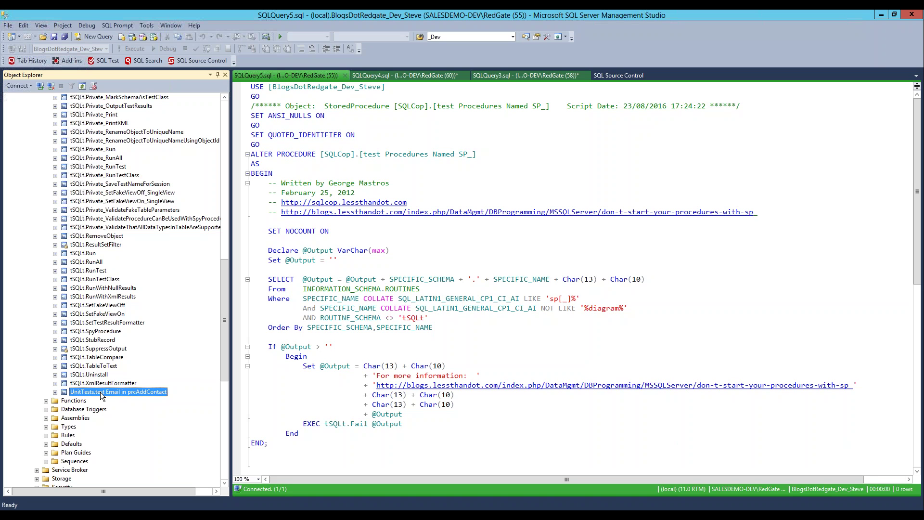
right_click(102, 392)
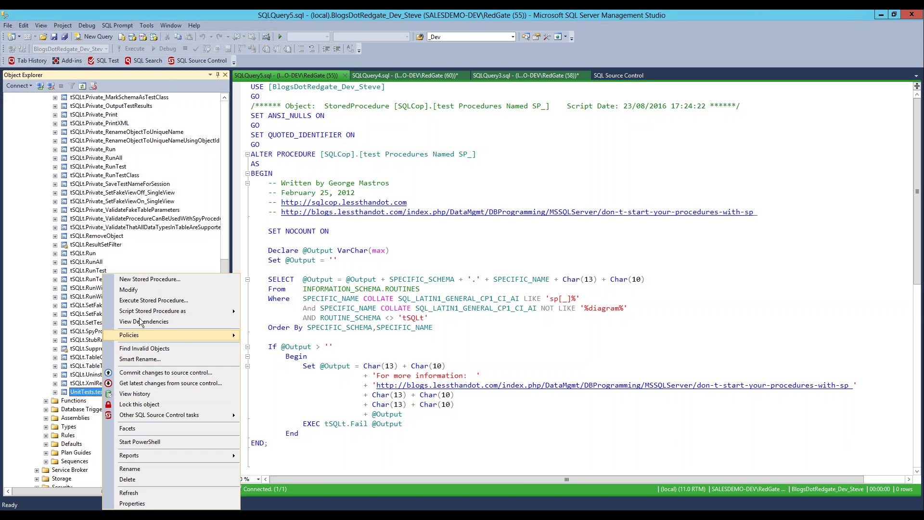
click(140, 290)
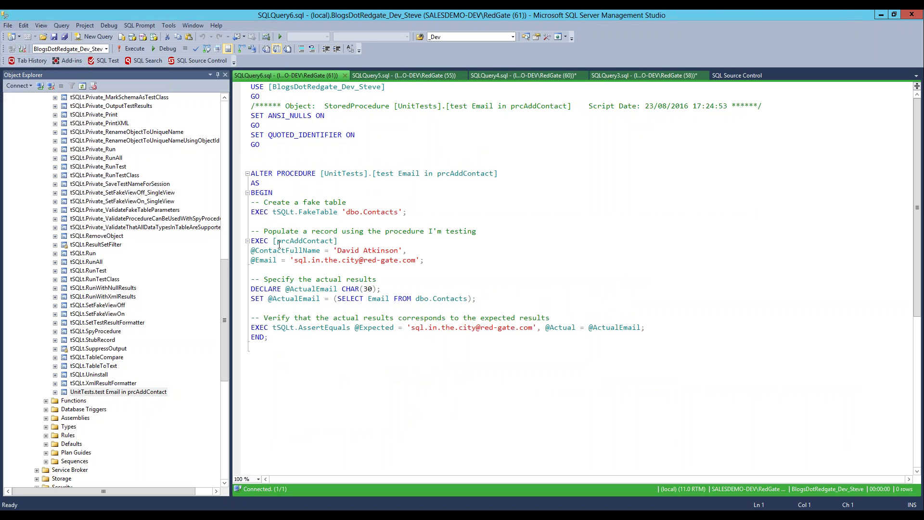
Examine the unit test's fake dbo.Contacts table, its prcAddContact call and the expected e-mail value in the AssertEquals line
drag(278, 241, 335, 240)
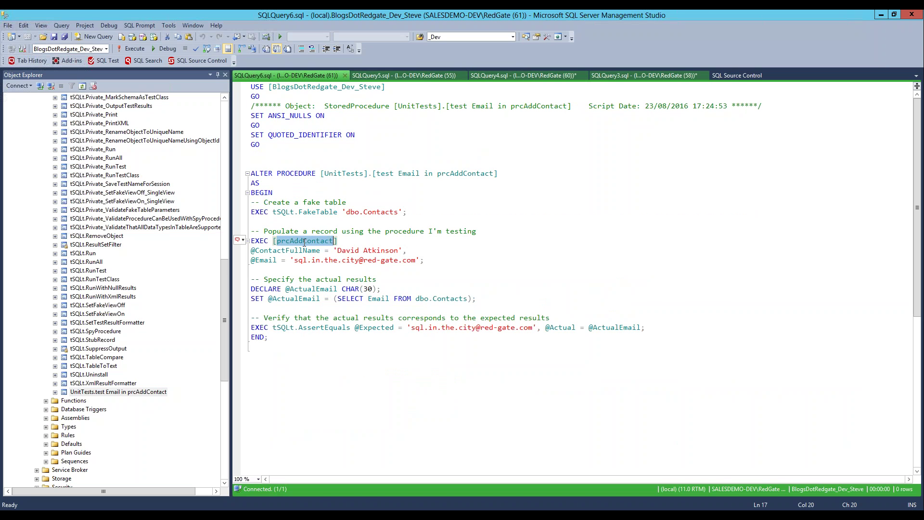
drag(346, 212, 402, 211)
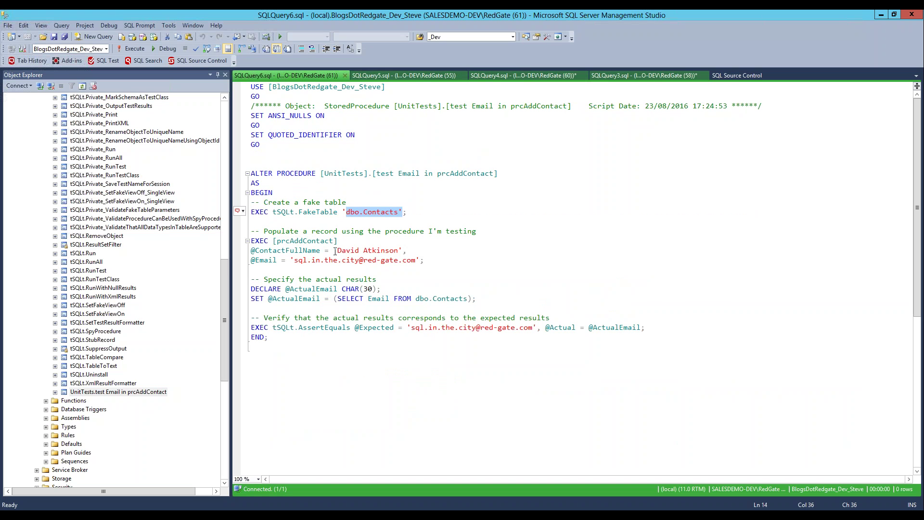
drag(277, 240, 331, 240)
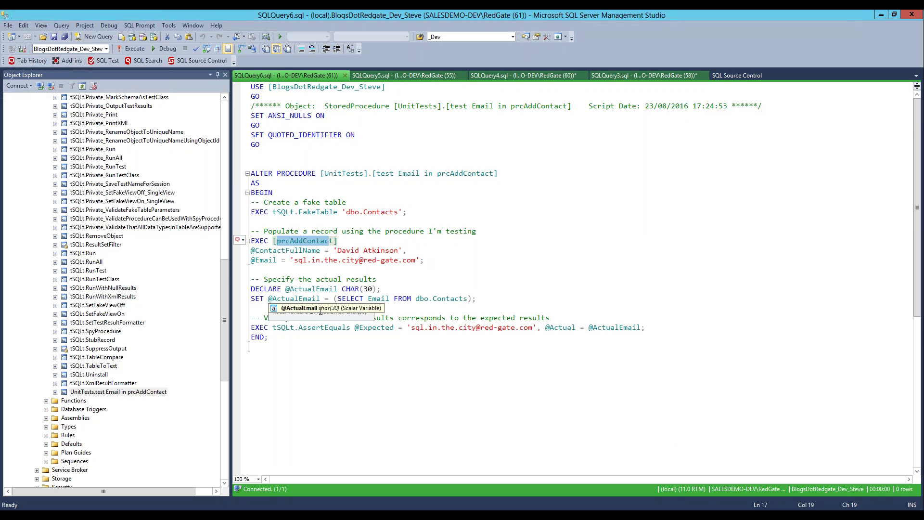
scroll(331, 344, down, 2)
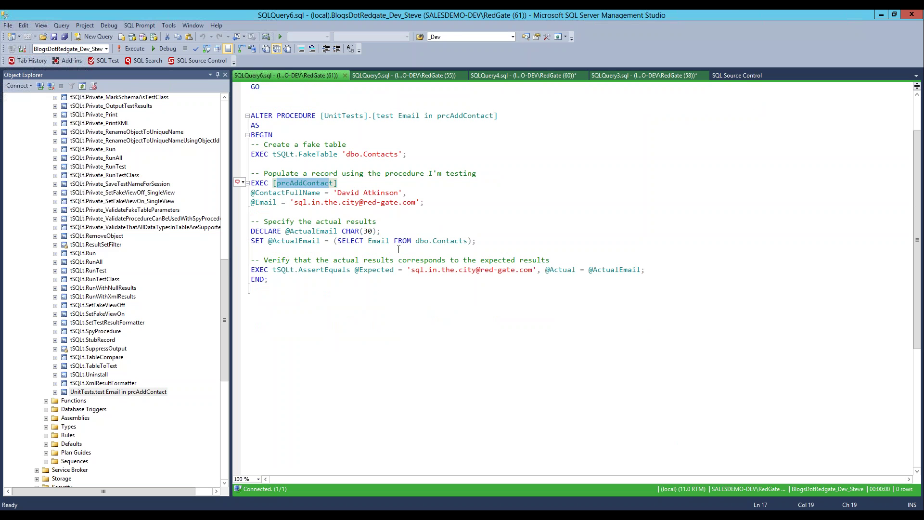
drag(413, 271, 541, 271)
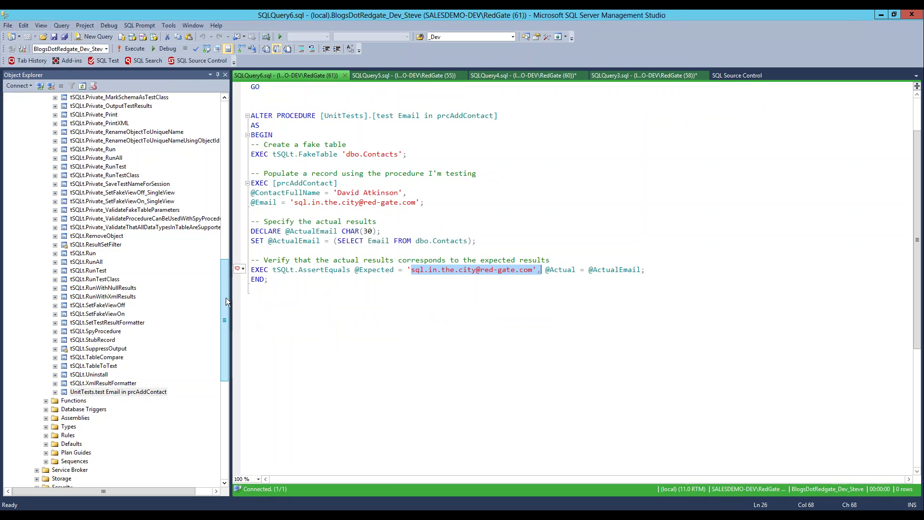
Open SQL Test and check the actions available for the SQLCop test class of SqlServerCentral_Dev_Shared
drag(226, 301, 207, 89)
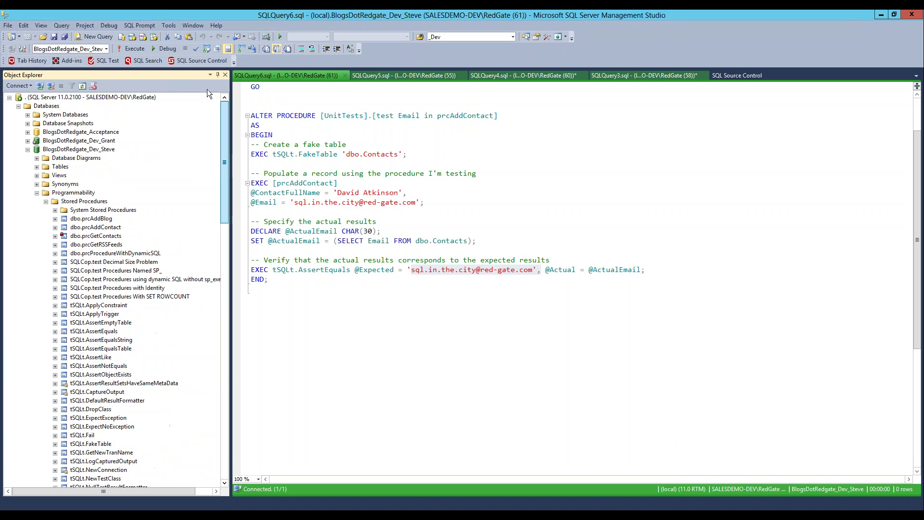
click(106, 59)
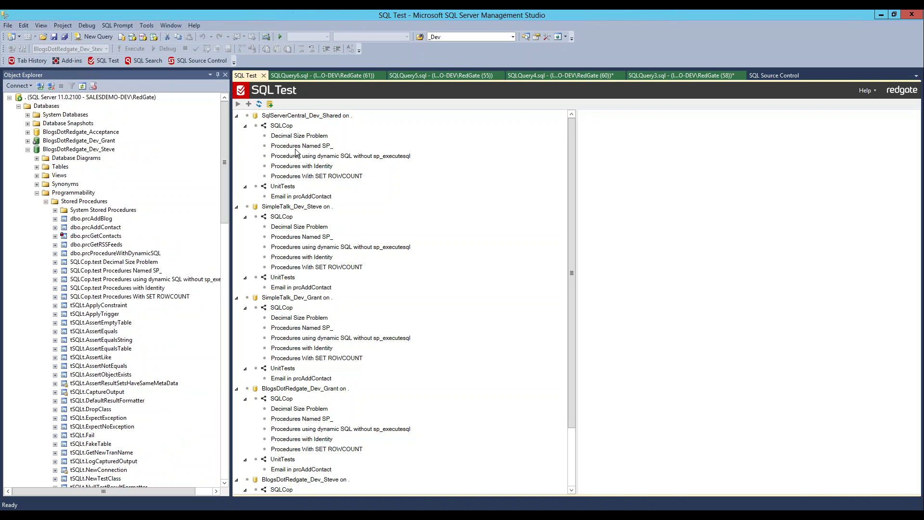
right_click(264, 125)
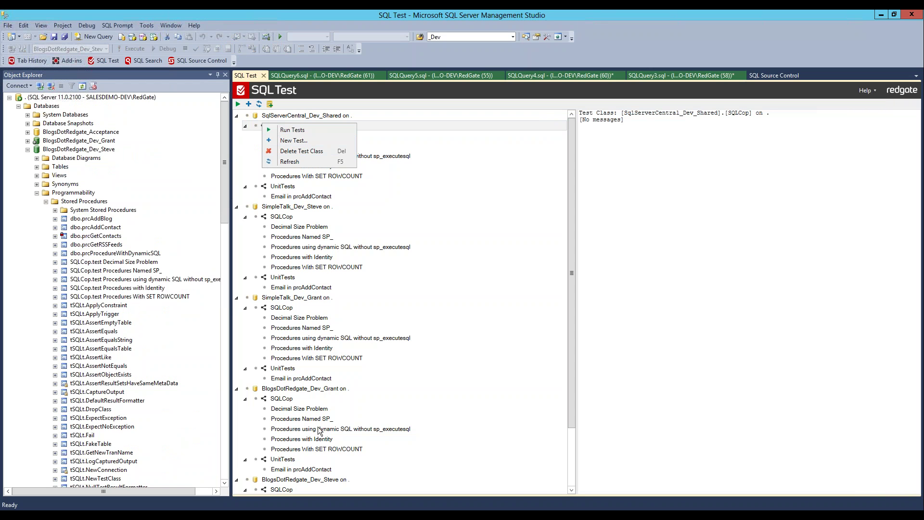
key(Escape)
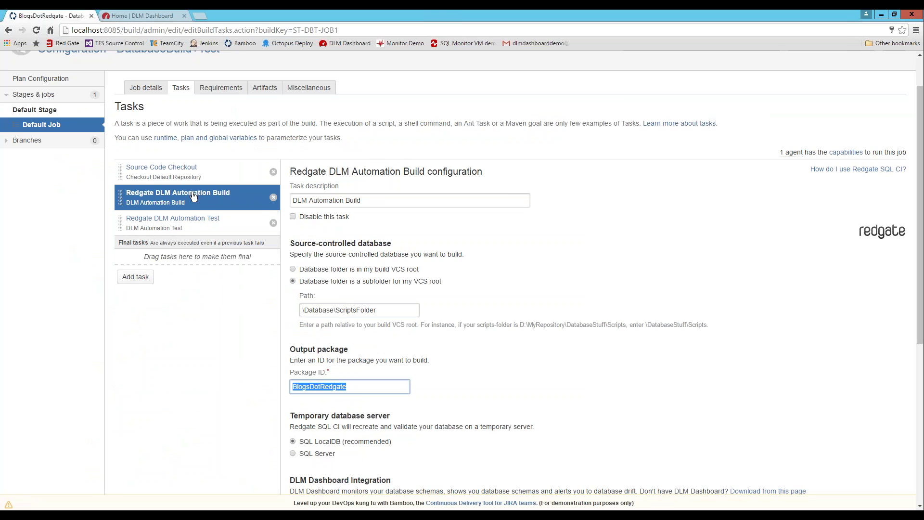
Switch to Bamboo in the browser, open build #22 of DatabaseBuild+Test and examine the unit test report lines in its logs
scroll(191, 214, up, 1)
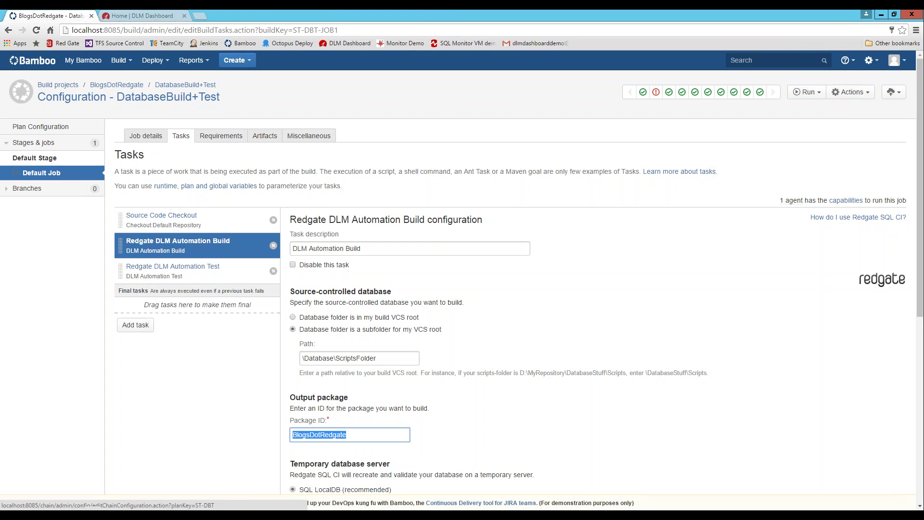
click(183, 85)
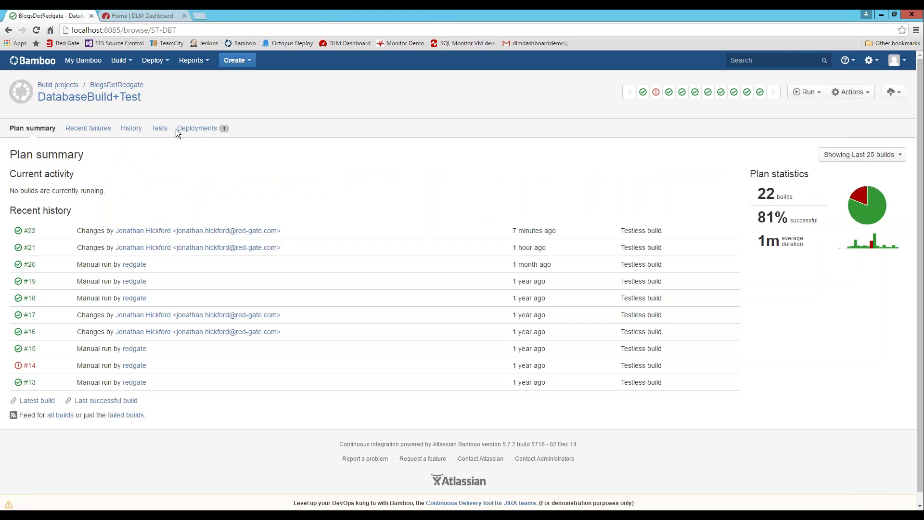
click(30, 231)
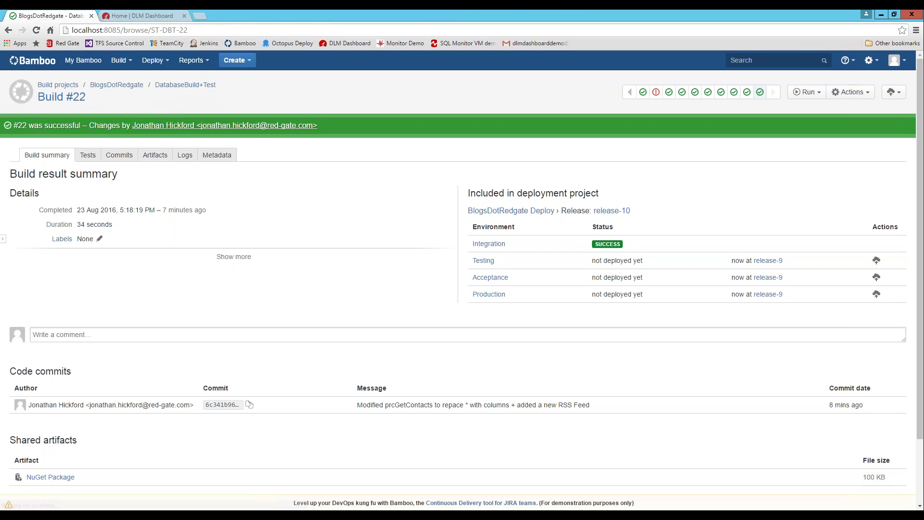
click(185, 155)
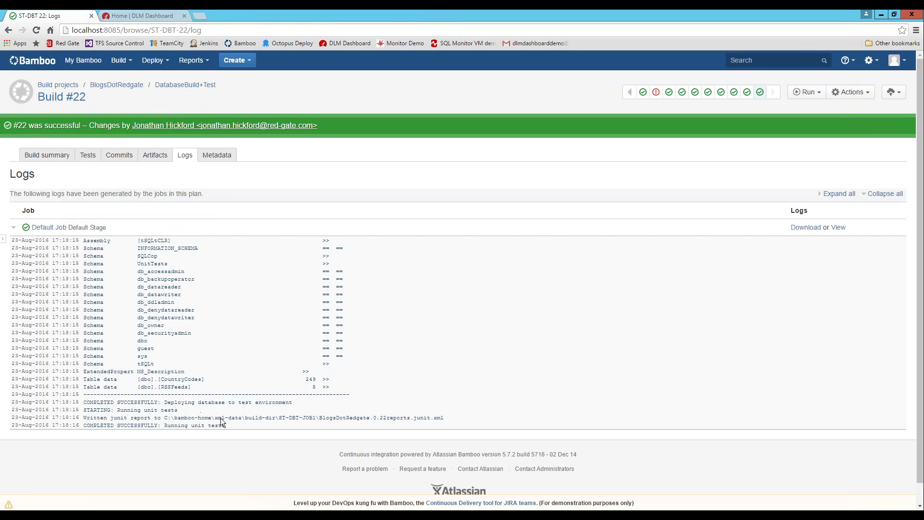
drag(247, 418, 446, 419)
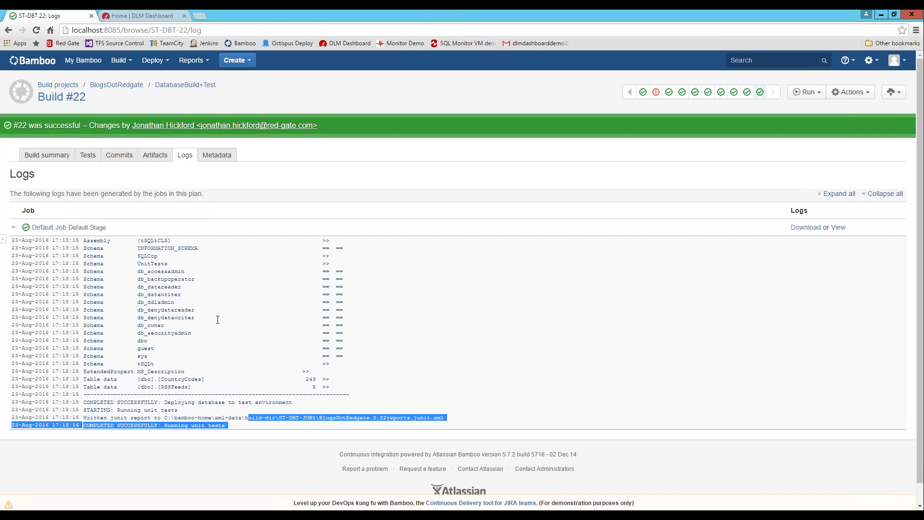
Open the Integration environment from all deployment projects, review its deployed releases and open the environment's configuration
click(169, 65)
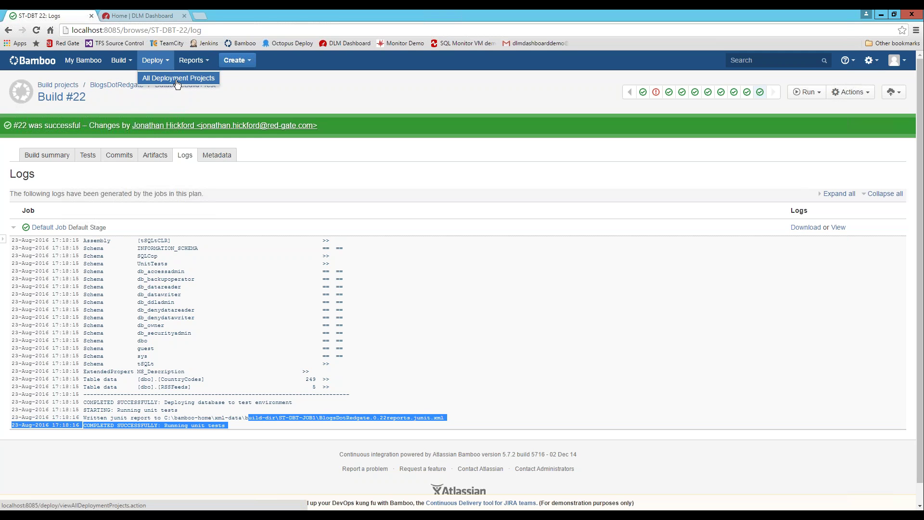
click(177, 78)
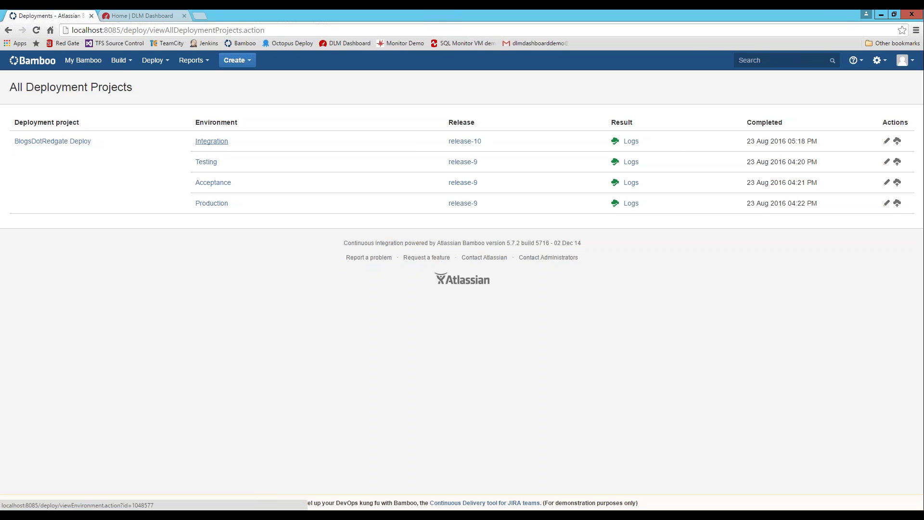
click(211, 142)
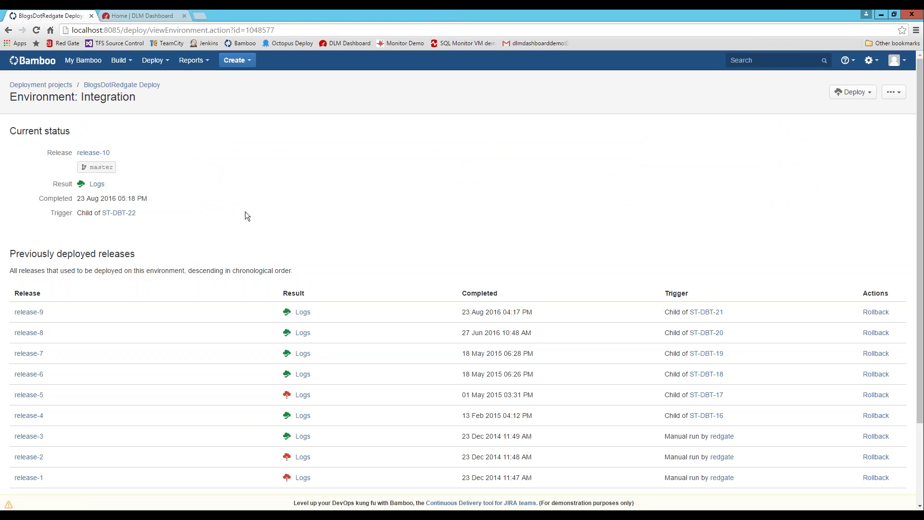
click(852, 92)
click(903, 99)
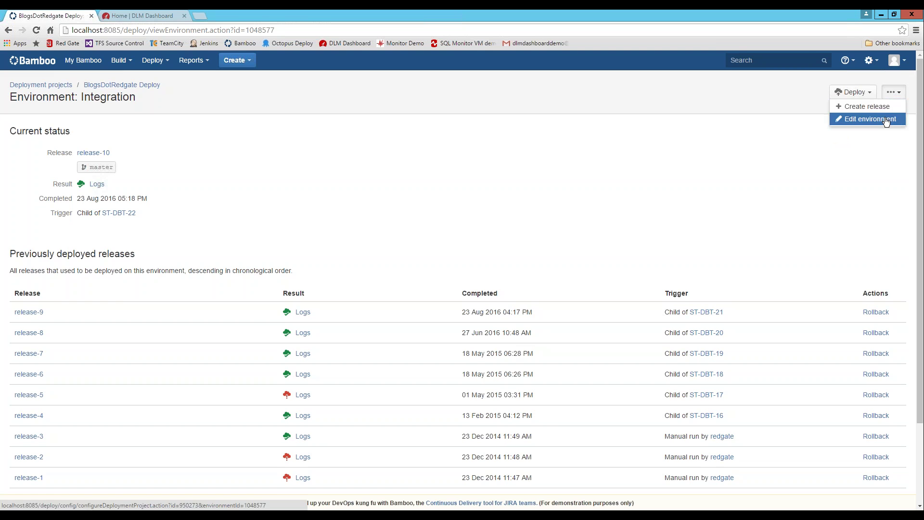
click(883, 119)
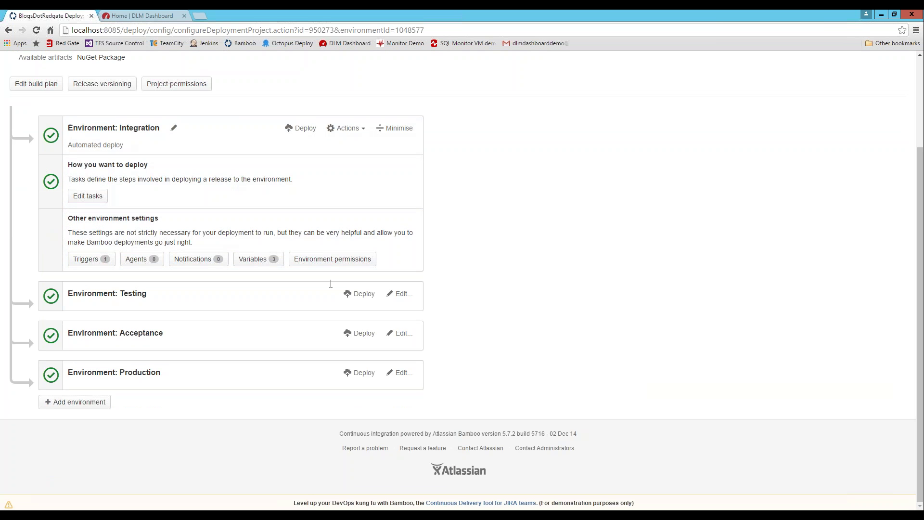
Deploy the existing release-10 to the Testing environment
scroll(344, 287, up, 2)
scroll(345, 289, up, 1)
click(789, 94)
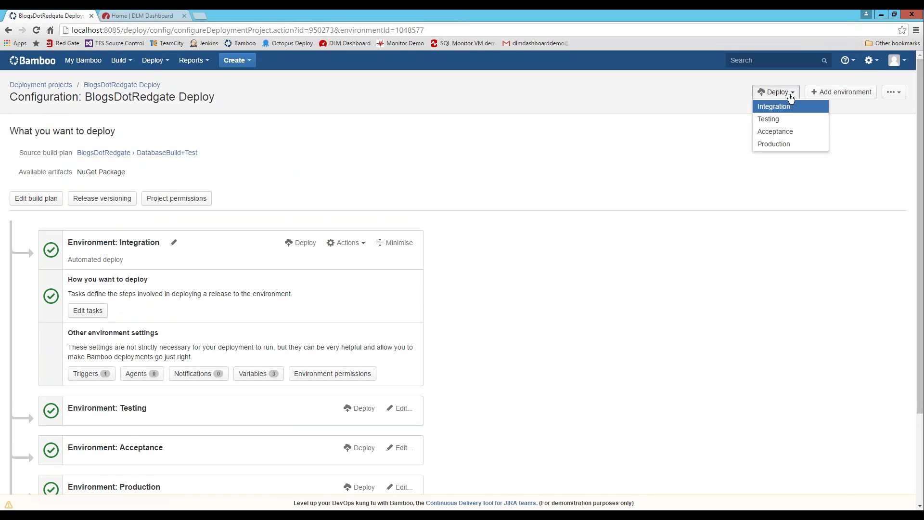
click(788, 117)
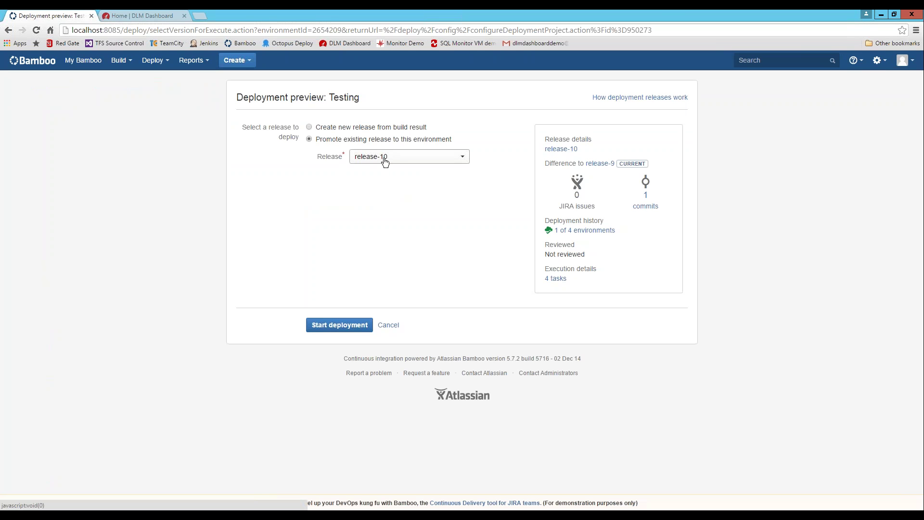
click(339, 325)
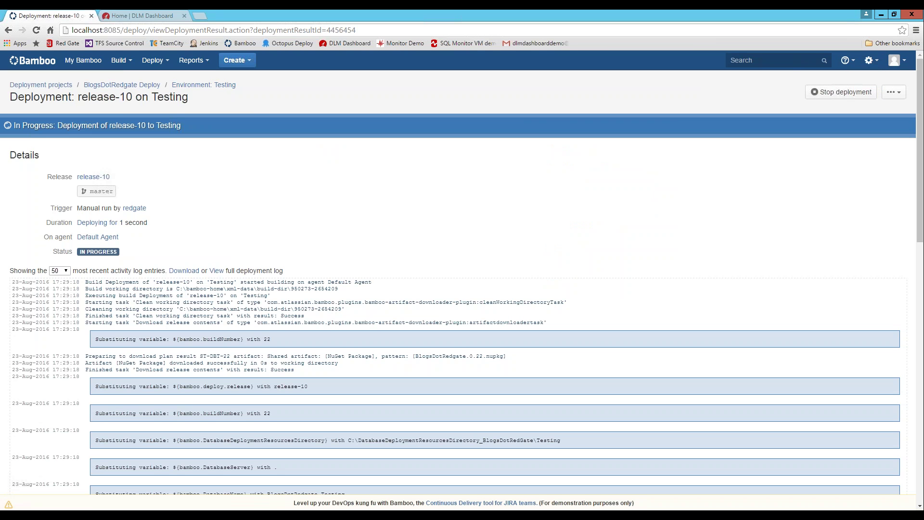
Open the Testing environment's configuration, check the Integration environment's deployment triggers and return to the project configuration
click(894, 92)
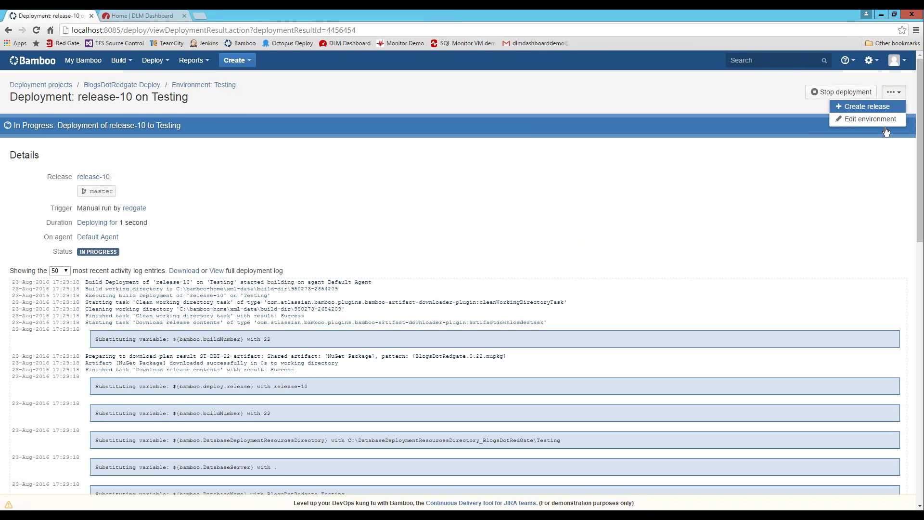
click(877, 119)
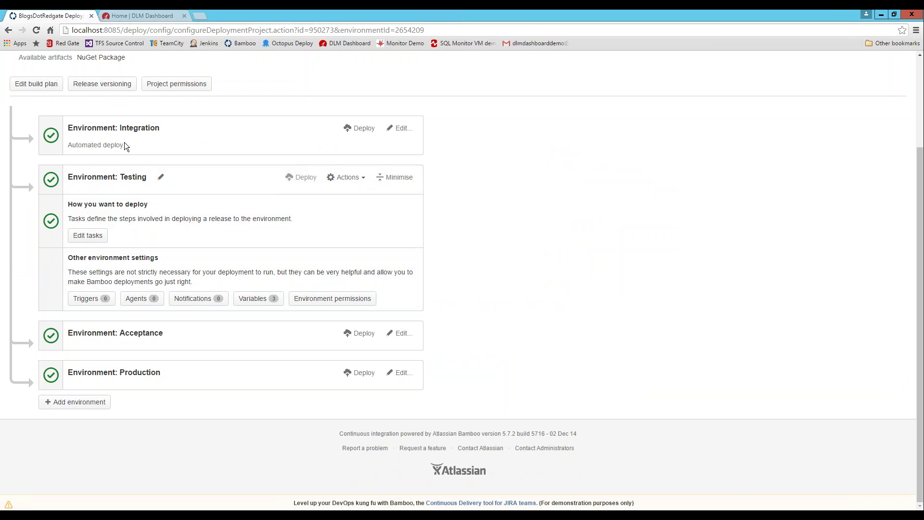
click(399, 128)
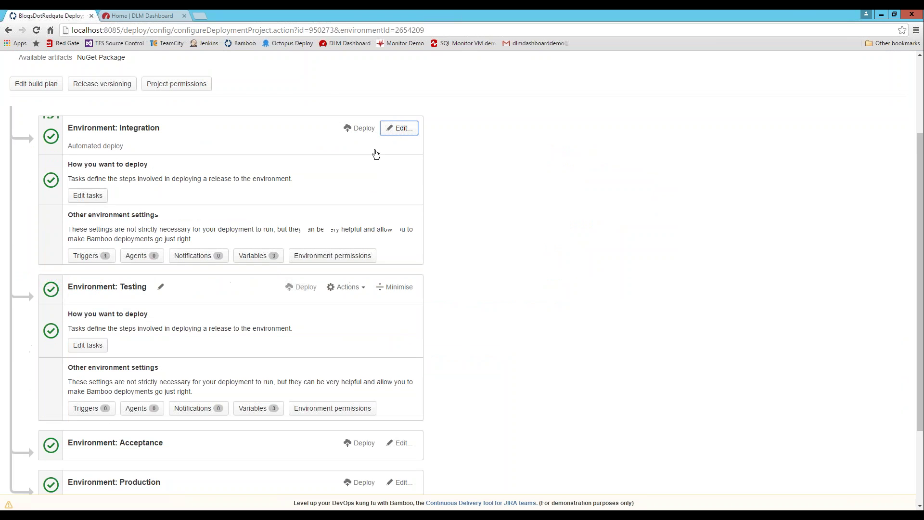
click(91, 260)
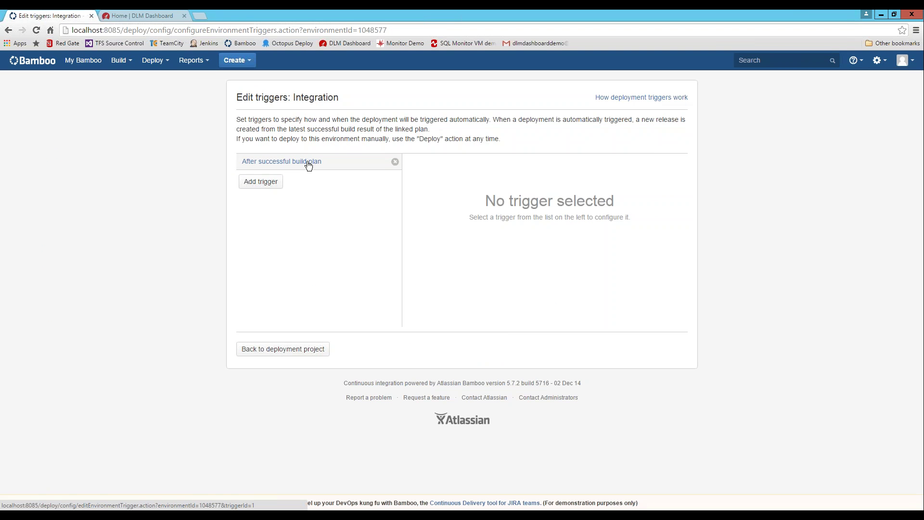
click(8, 30)
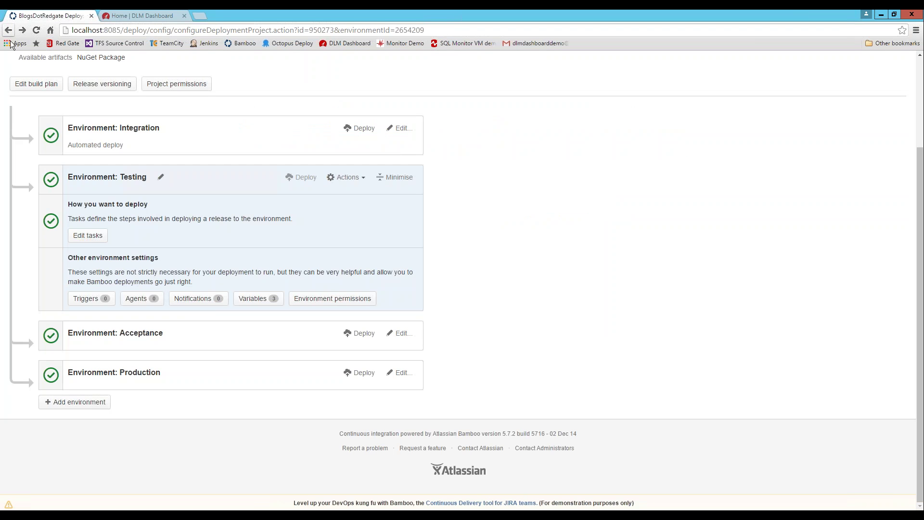
Examine the Testing environment's Create database release and Deploy from database release script tasks, and return to the project configuration
click(92, 236)
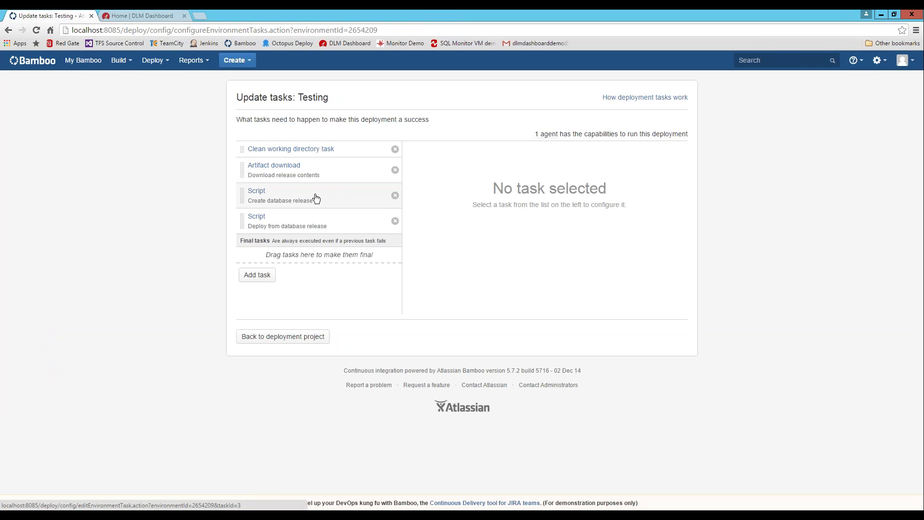
click(289, 200)
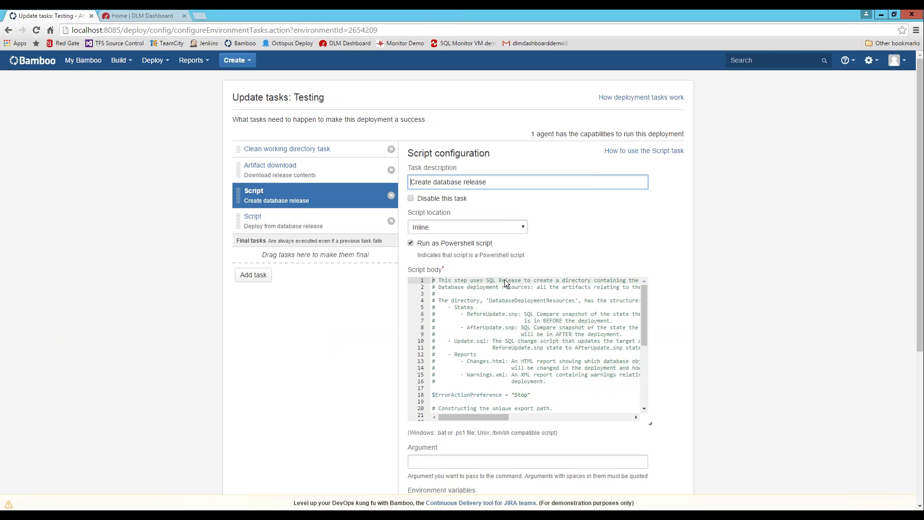
scroll(543, 346, down, 2)
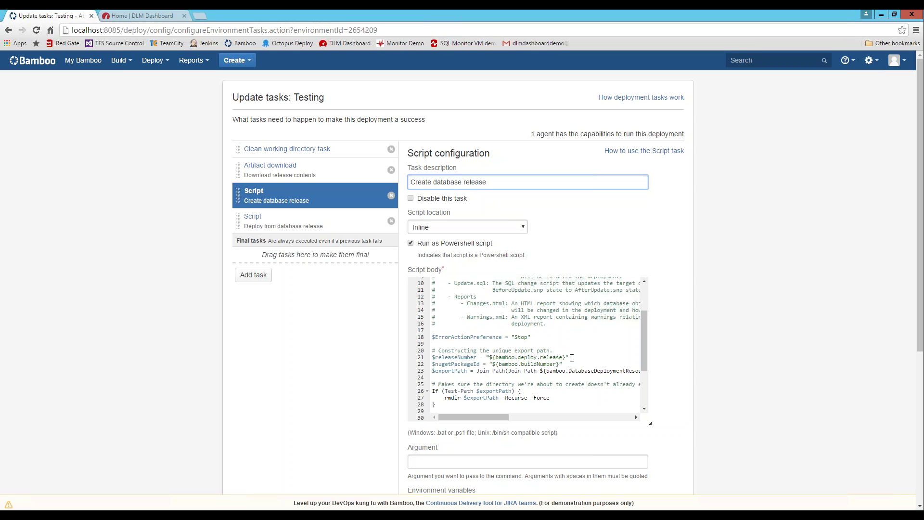
scroll(572, 358, down, 1)
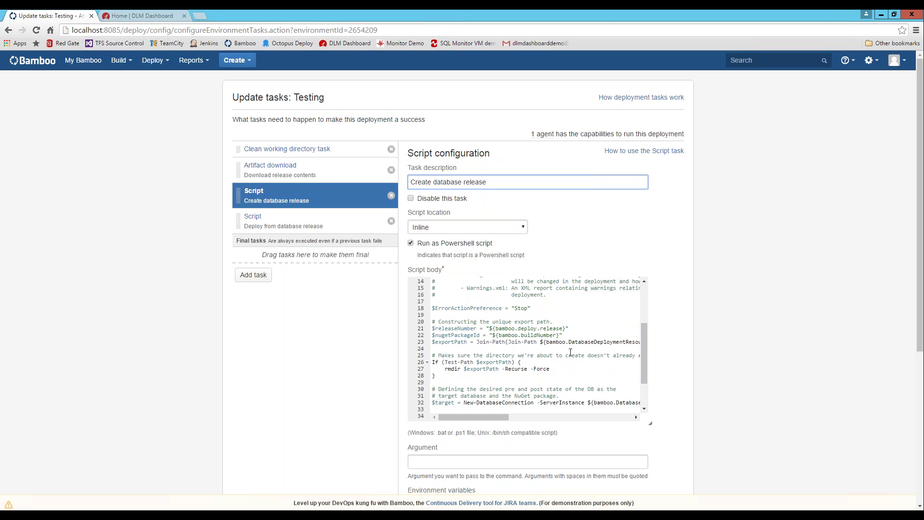
click(285, 227)
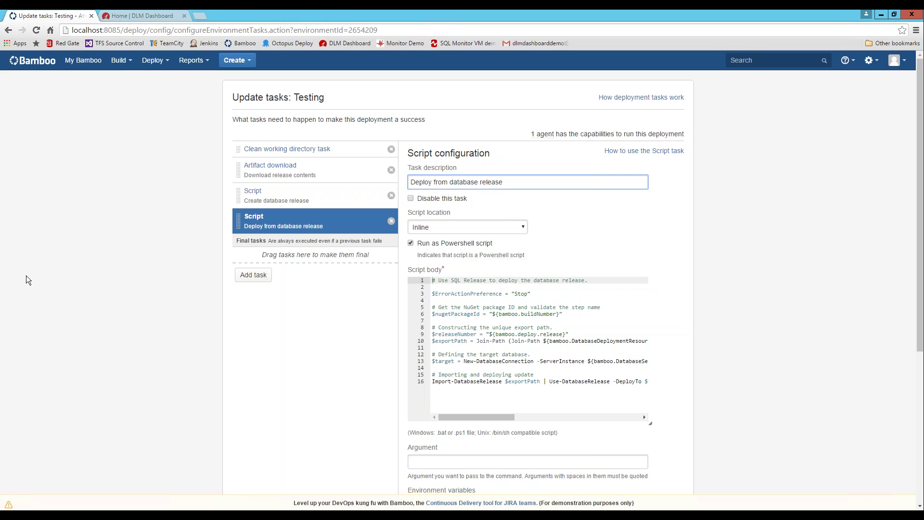
click(6, 34)
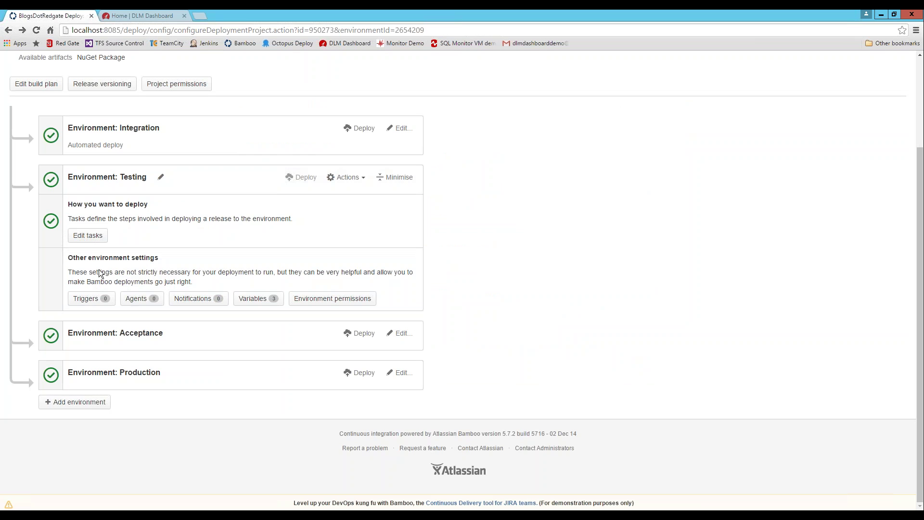
Review the Acceptance environment's task list, return to the project configuration and expand the Production environment's settings
click(402, 333)
click(91, 392)
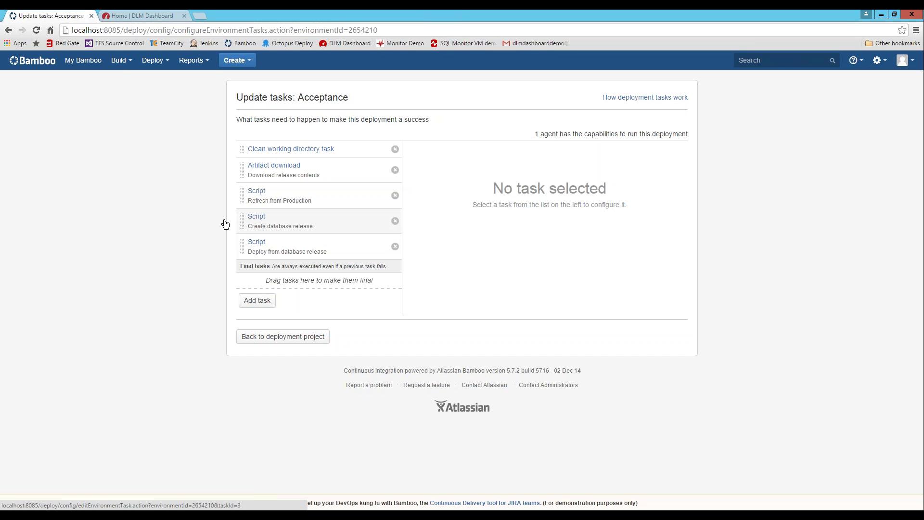
click(8, 30)
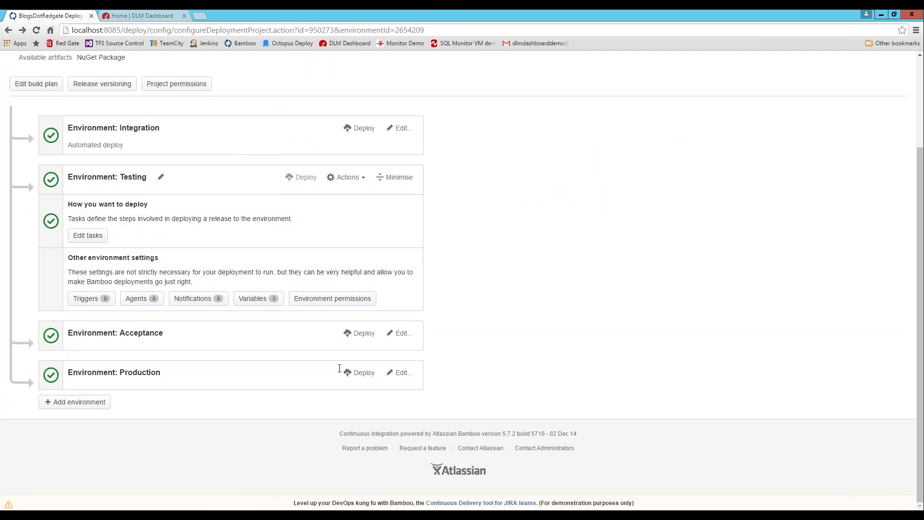
click(402, 375)
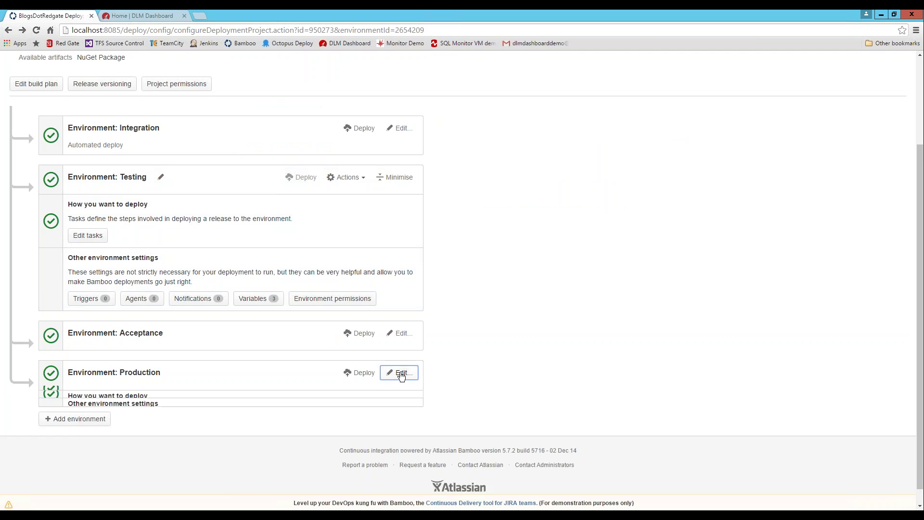
scroll(148, 390, down, 1)
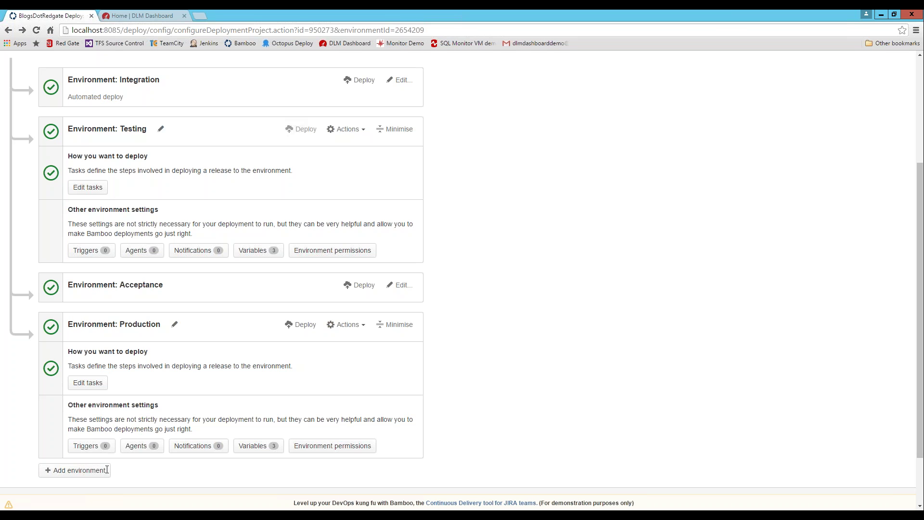
In File Explorer, open C:\DatabaseDeploymentResourcesDirectory_BlogsDotRedGate\Testing\release-10\22
key(super+e)
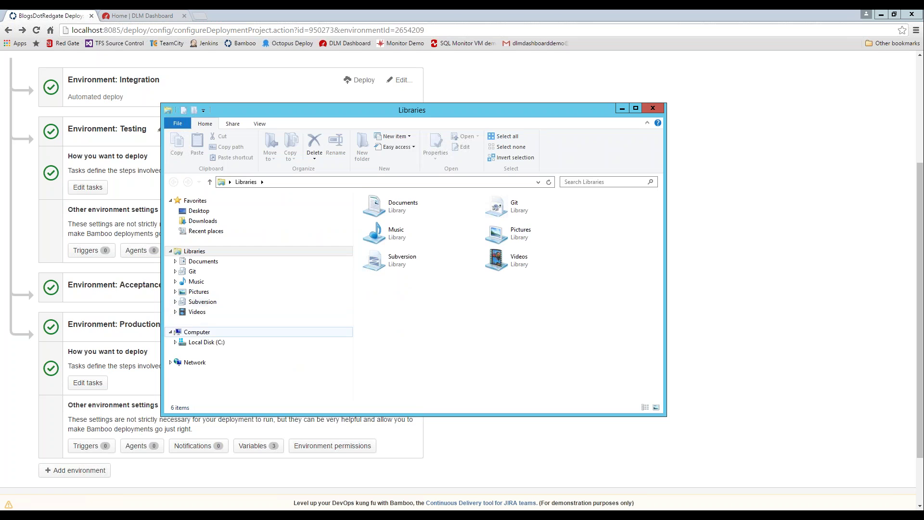
click(217, 342)
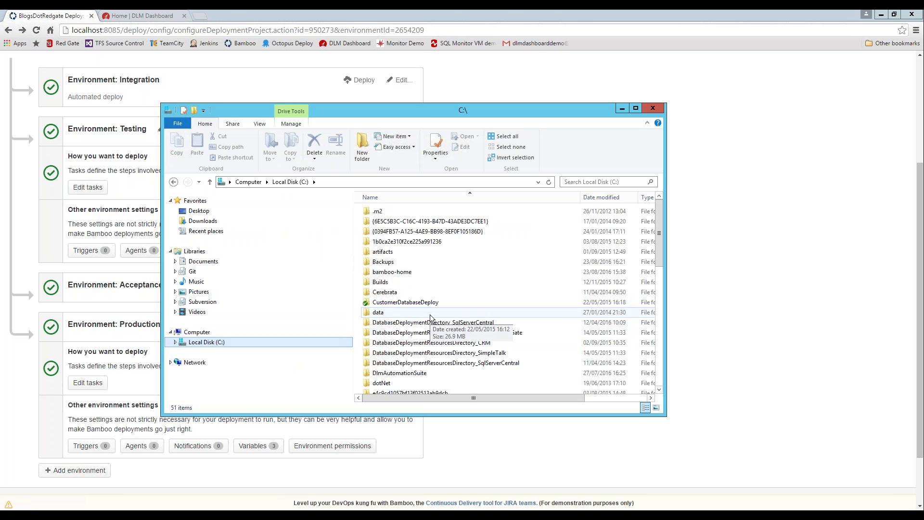
click(429, 333)
double_click(430, 335)
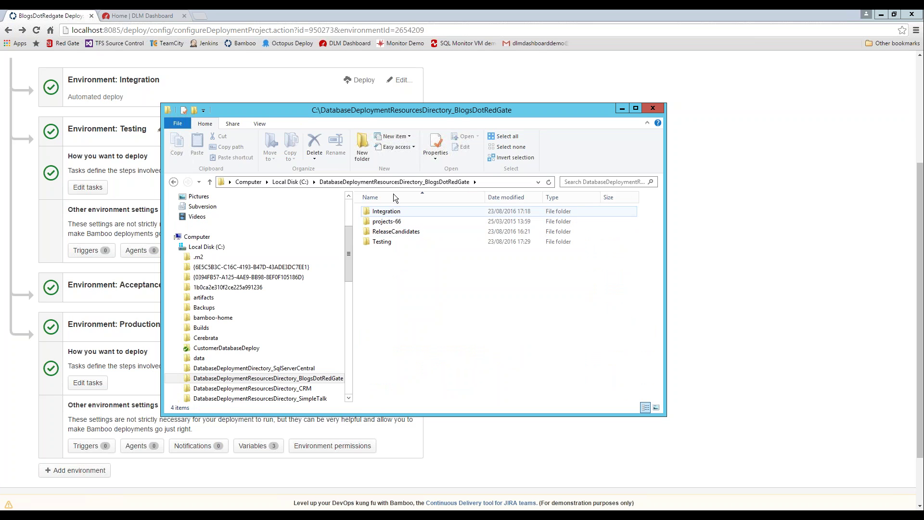
double_click(387, 243)
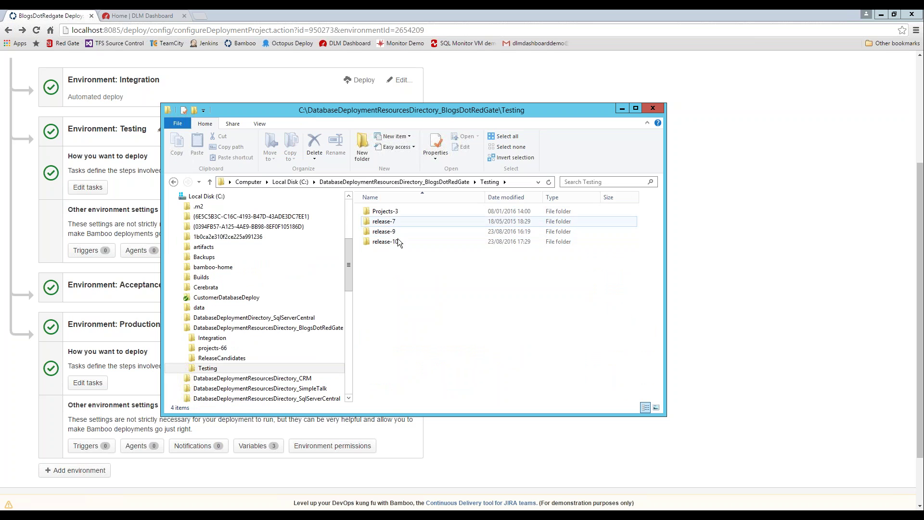
click(388, 242)
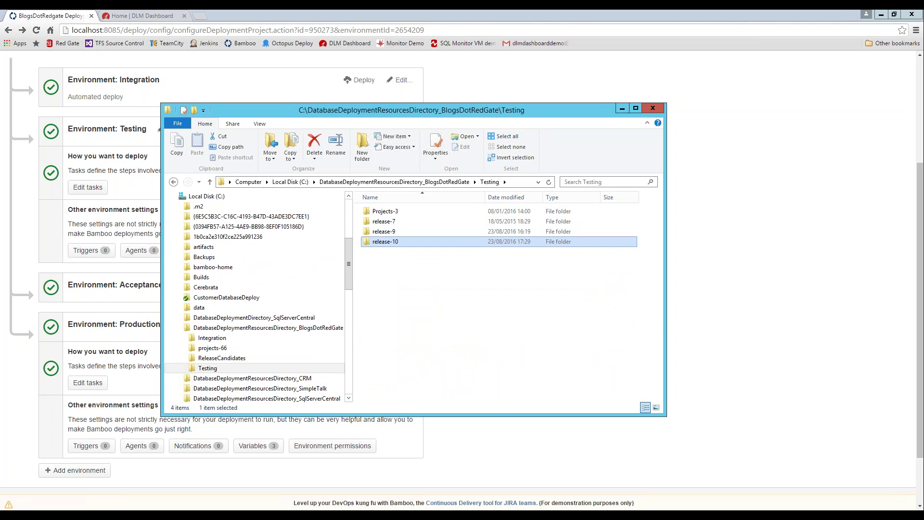
double_click(385, 242)
double_click(372, 211)
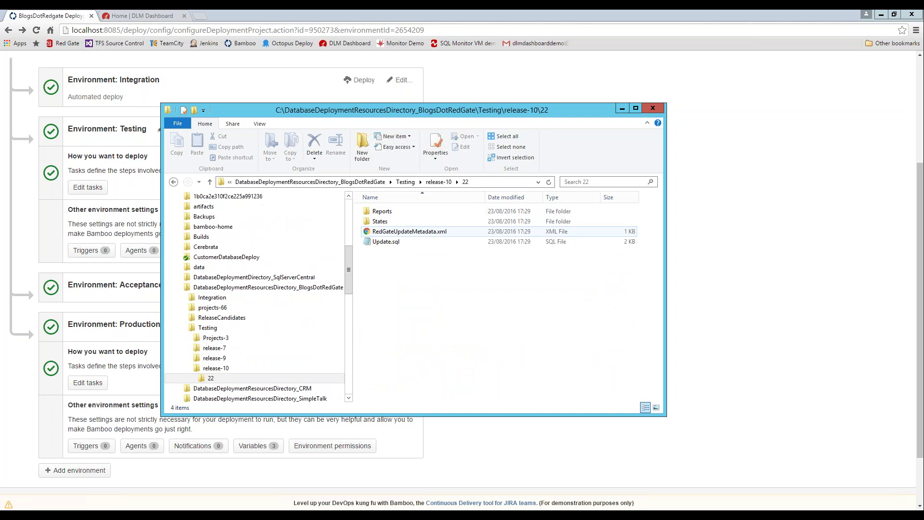
Look into the States folder of the release resources and close File Explorer
click(384, 223)
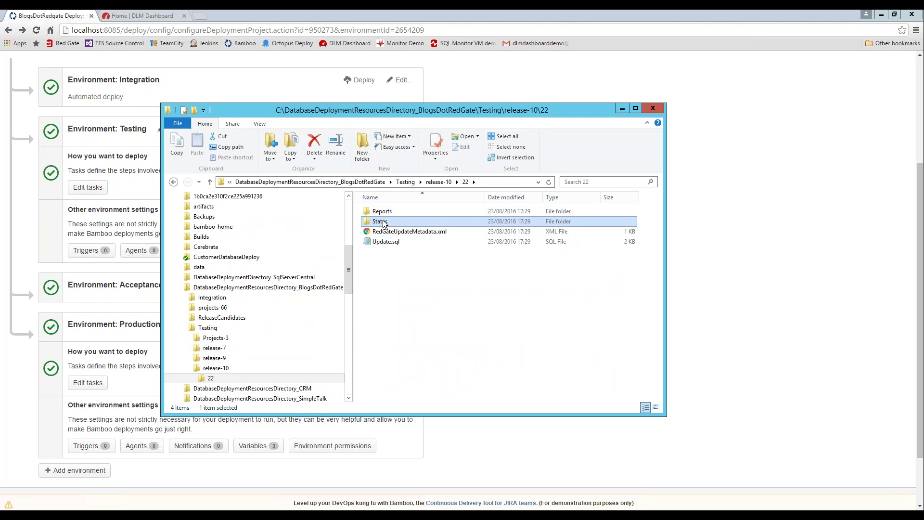
double_click(383, 222)
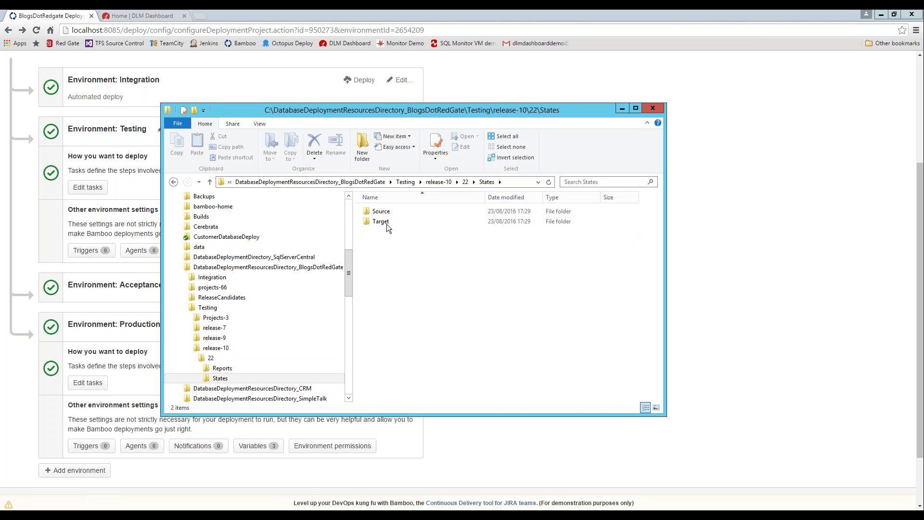
mouse_move(387, 221)
click(652, 108)
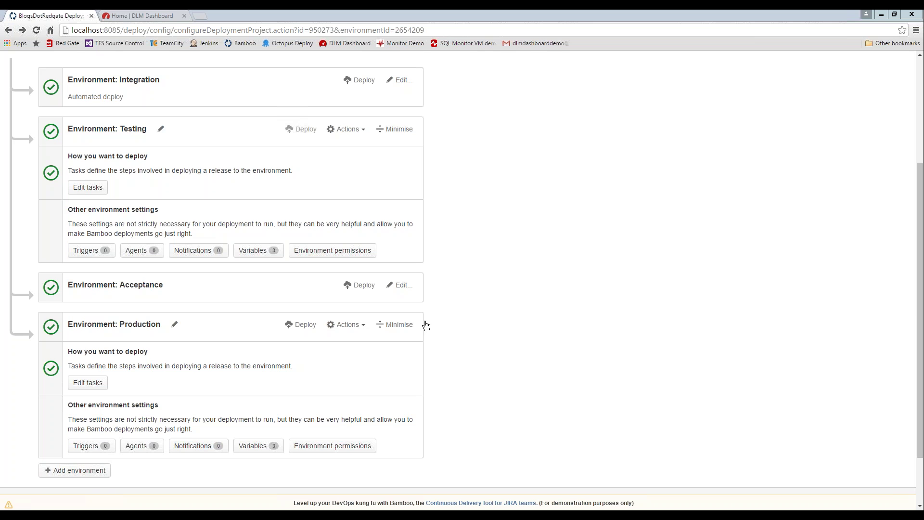
From all deployment projects, deploy the existing release-10 to the Acceptance environment
click(537, 279)
scroll(337, 260, up, 4)
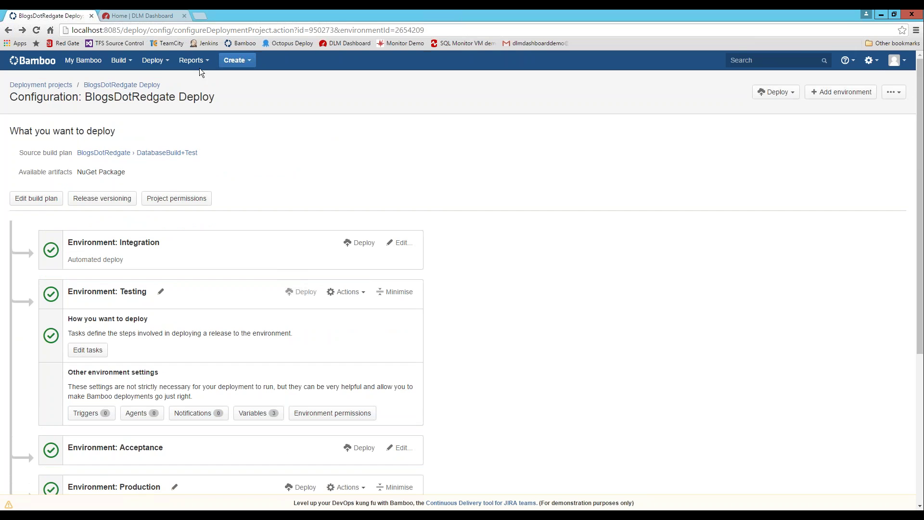
click(154, 61)
click(179, 76)
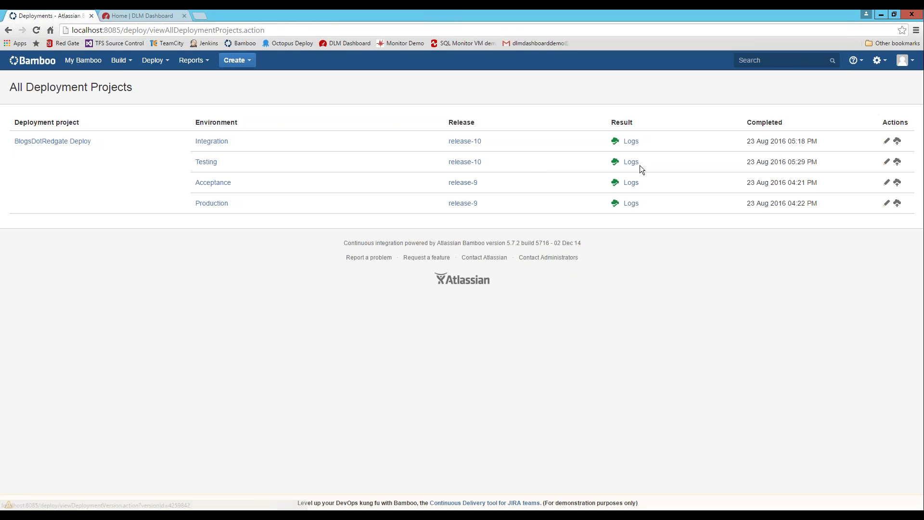
click(899, 184)
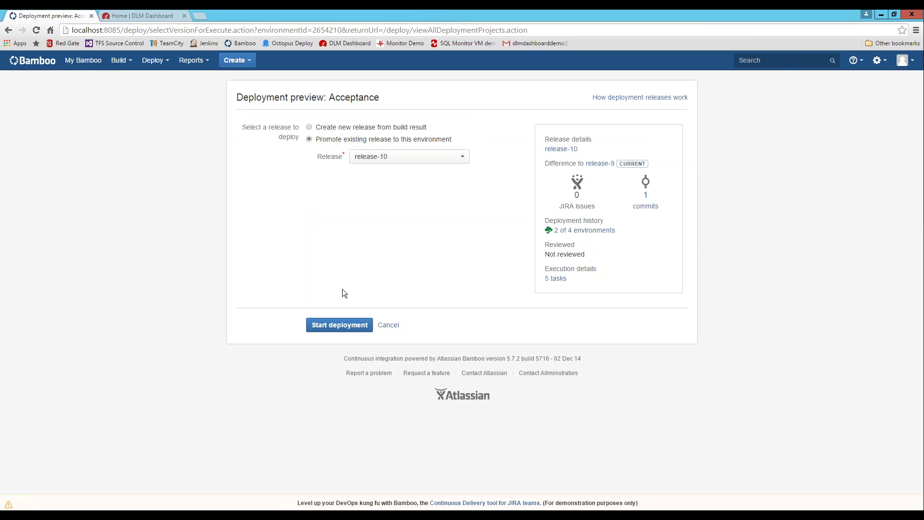
click(335, 327)
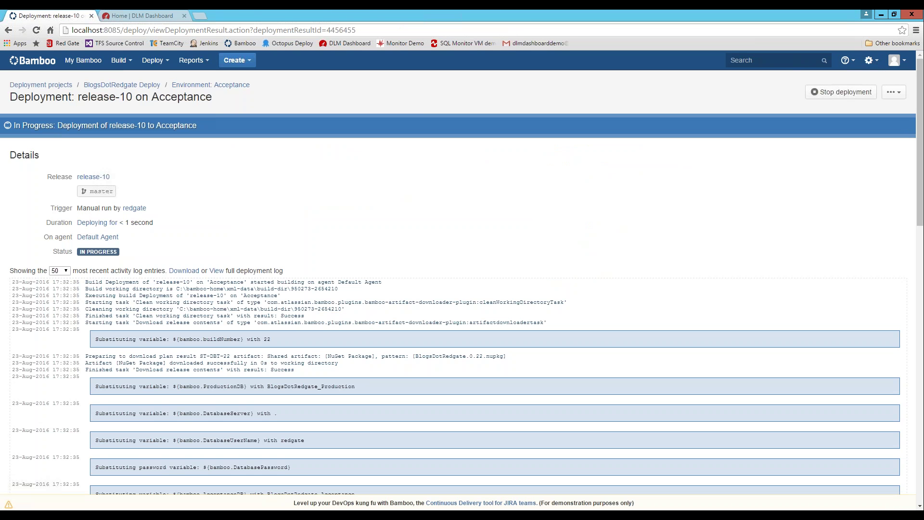
In File Explorer, open the Reports folder of build 22 under C:\DatabaseDeploymentResourcesDirectory_BlogsDotRedGate\Testing\release-10
click(72, 515)
click(213, 342)
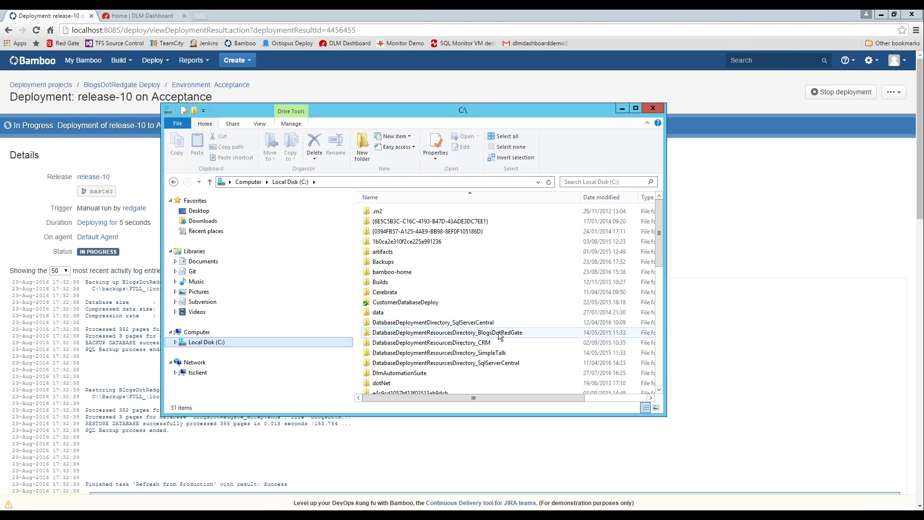
double_click(499, 333)
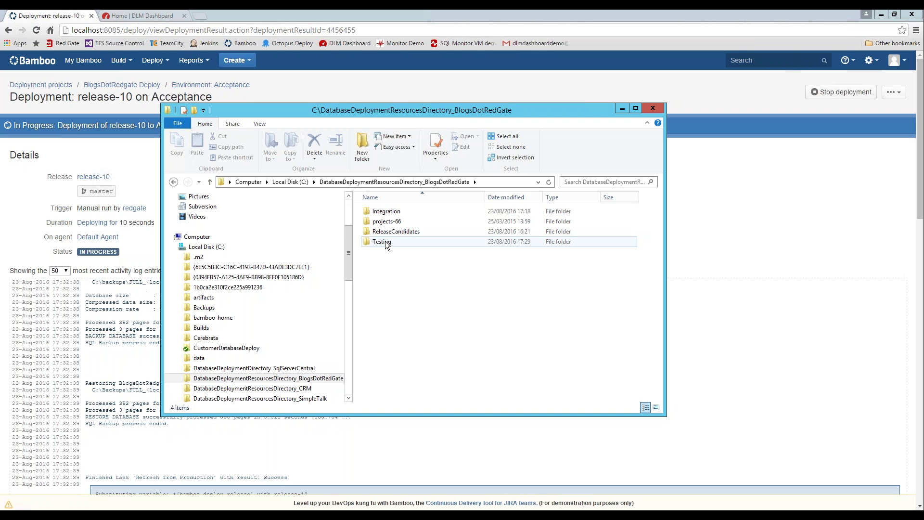
double_click(383, 242)
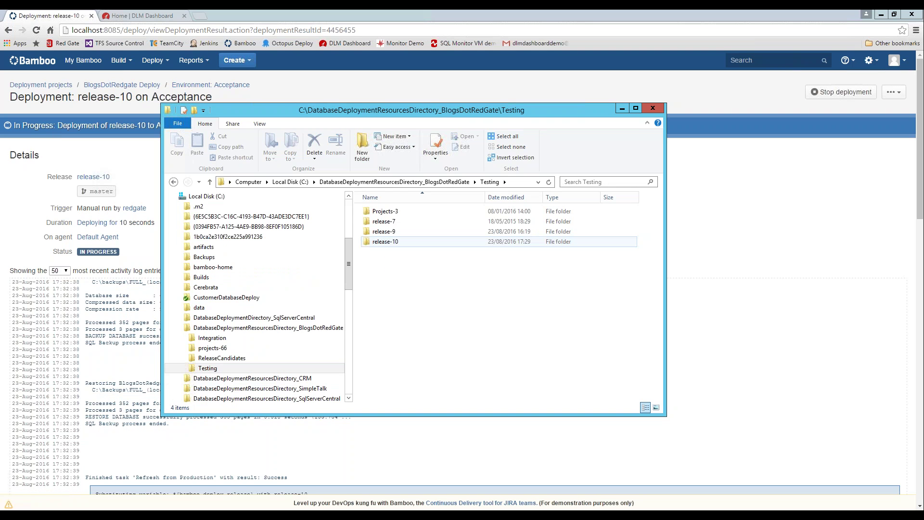
double_click(383, 242)
double_click(376, 211)
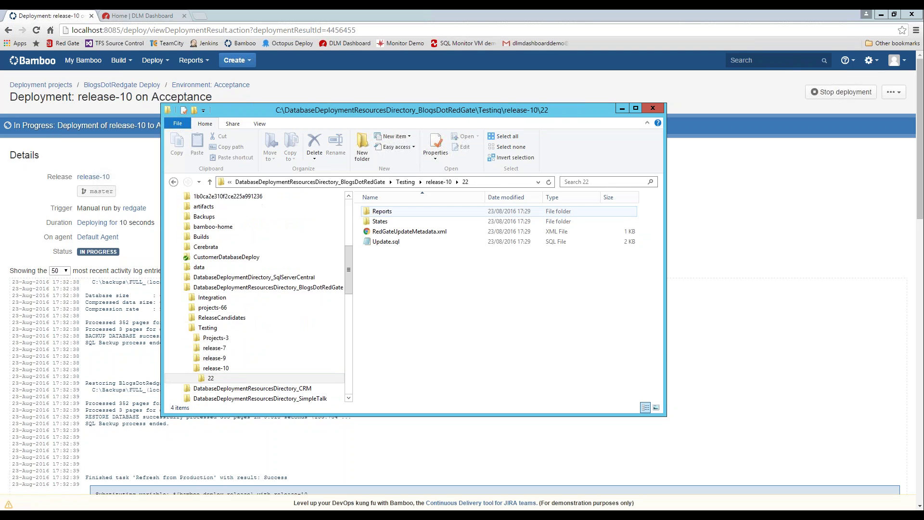
double_click(382, 212)
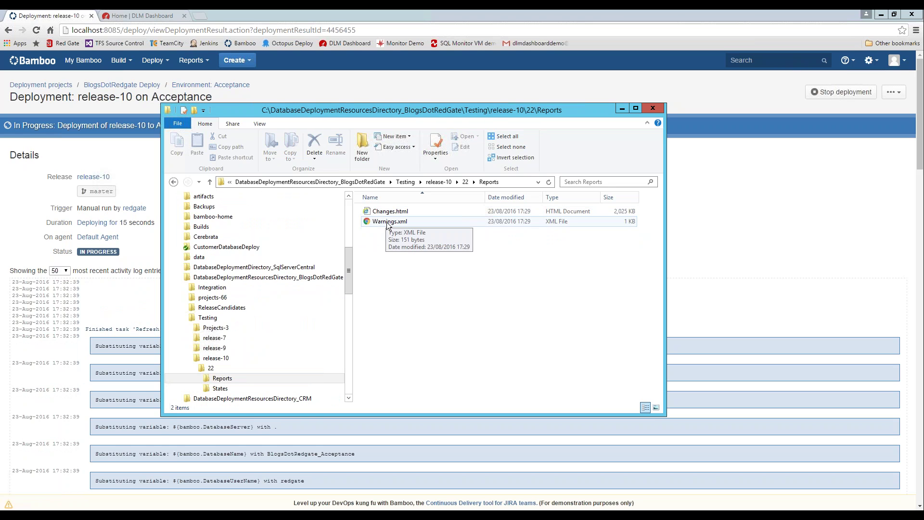
Open Changes.html with its blocked content allowed, and examine the changes to dbo.prcGetContacts and dbo.RSSFeeds
double_click(391, 212)
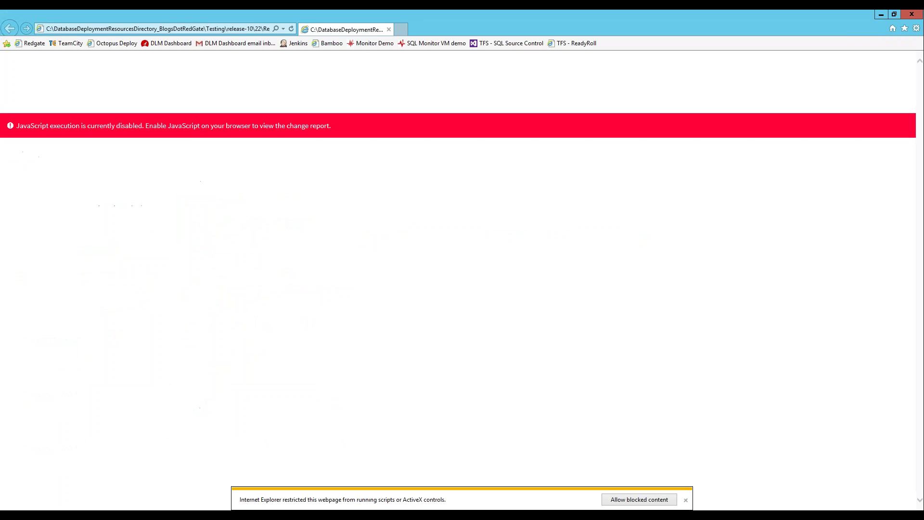
click(648, 498)
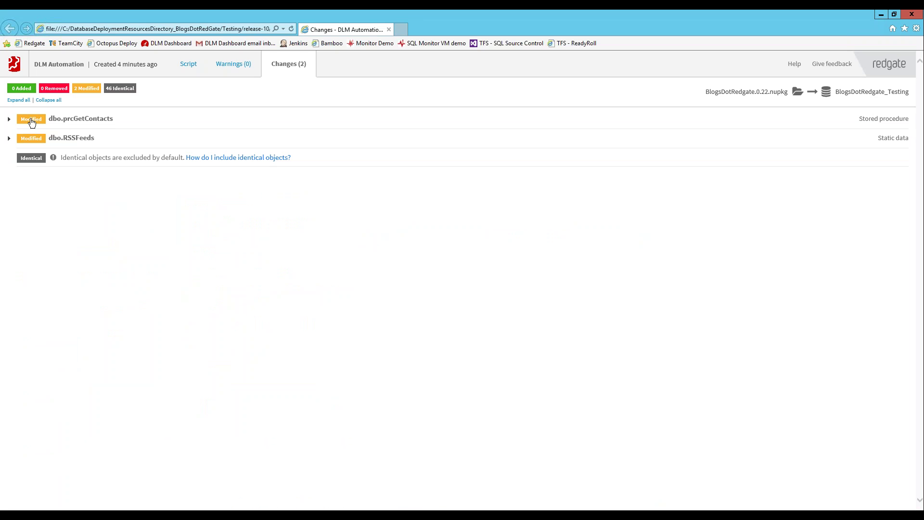
click(9, 120)
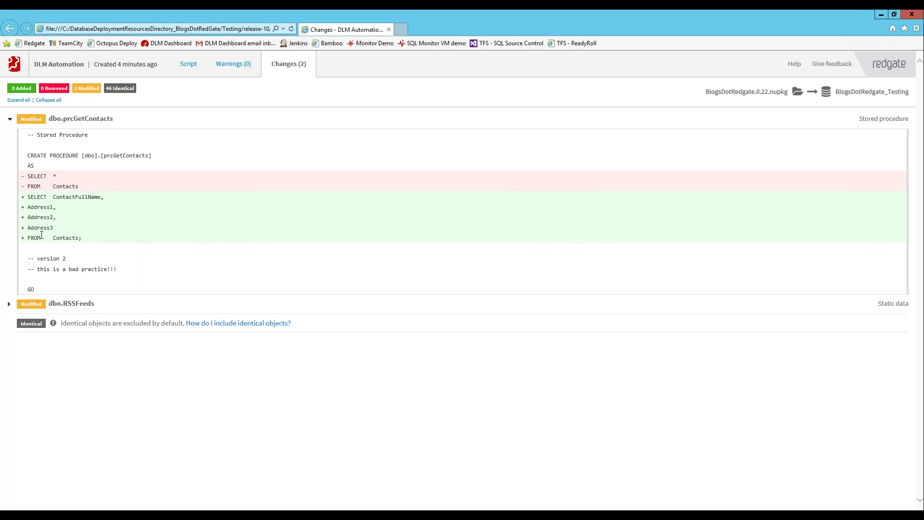
click(9, 304)
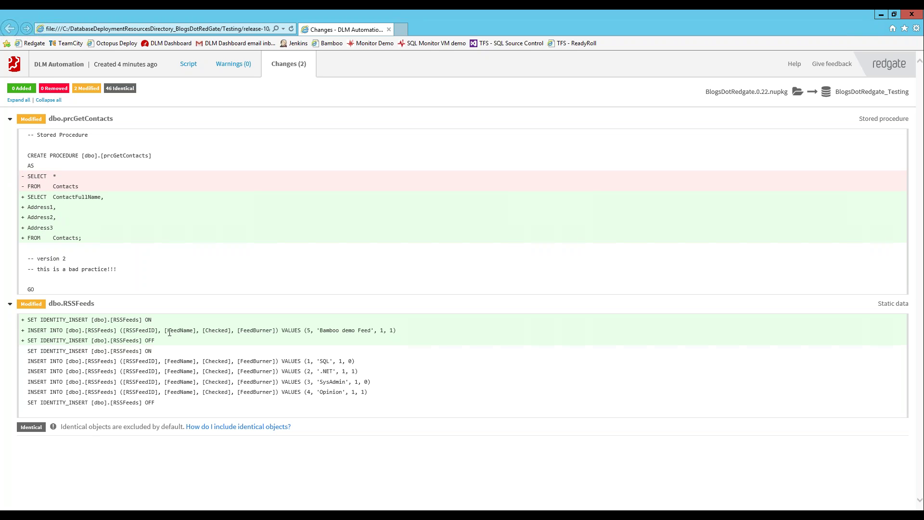
Check the change report's warnings and read through its deployment script
click(236, 63)
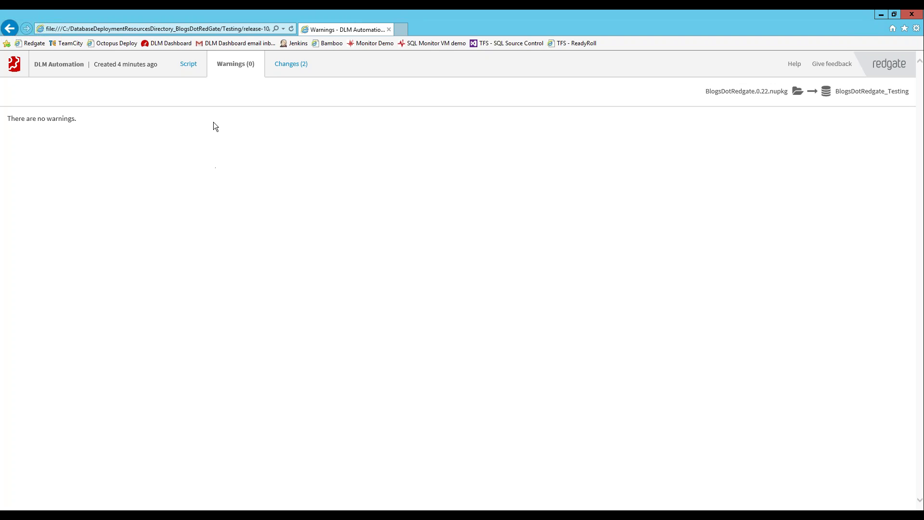
click(188, 67)
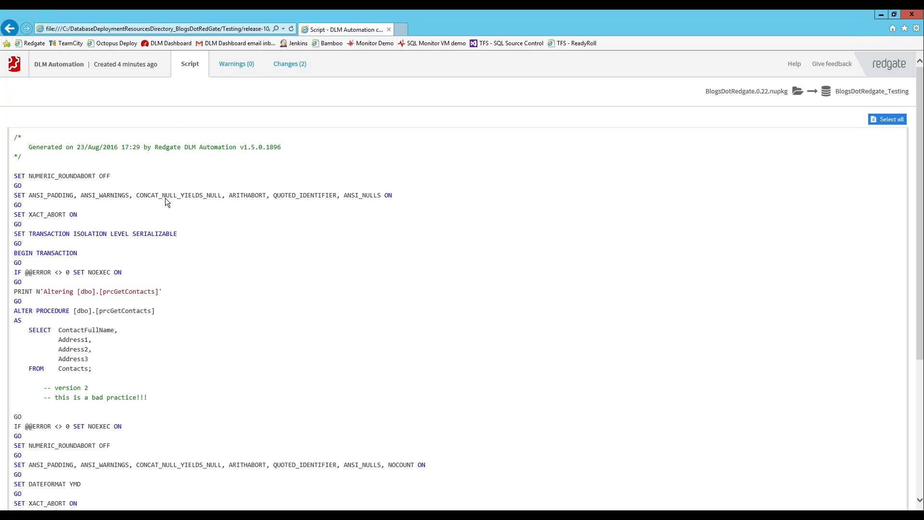
scroll(165, 205, down, 3)
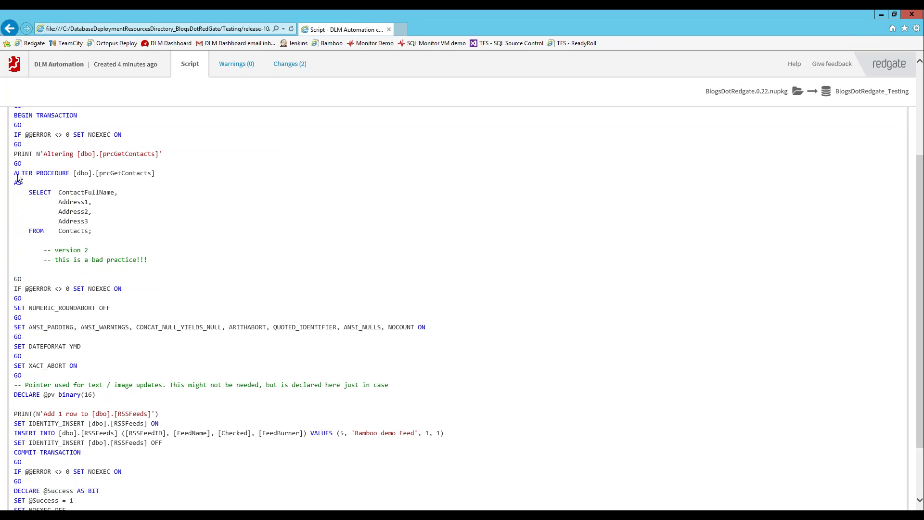
Examine the ALTER PROCEDURE statement for dbo.prcGetContacts and the INSERT into dbo.RSSFeeds in the deployment script
drag(14, 173, 100, 257)
scroll(157, 267, down, 2)
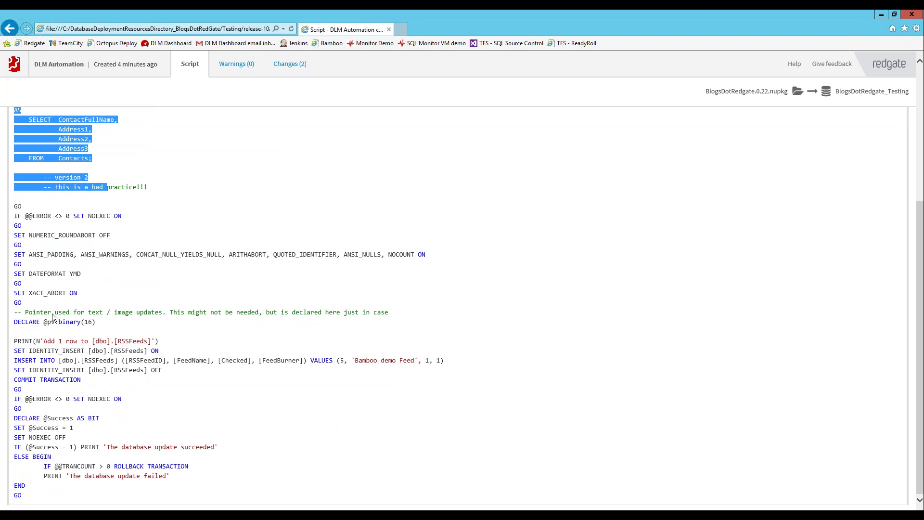
drag(14, 360, 412, 367)
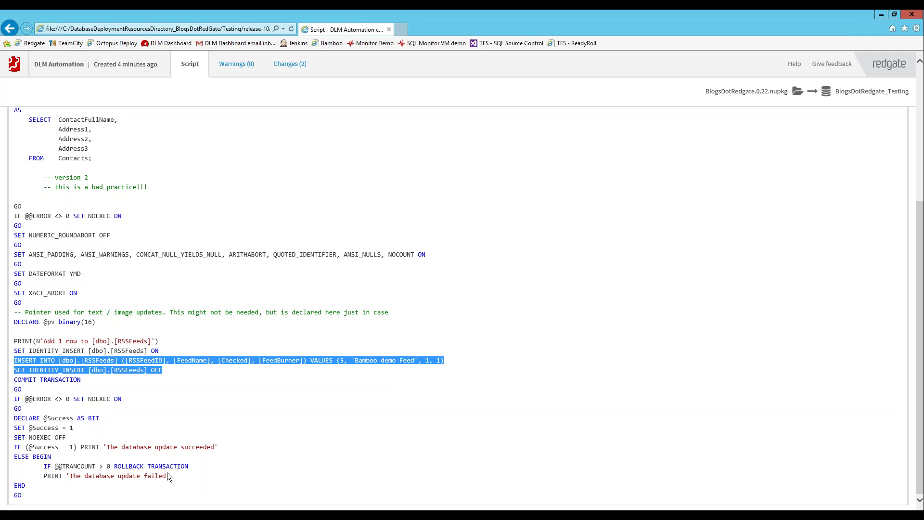
click(100, 289)
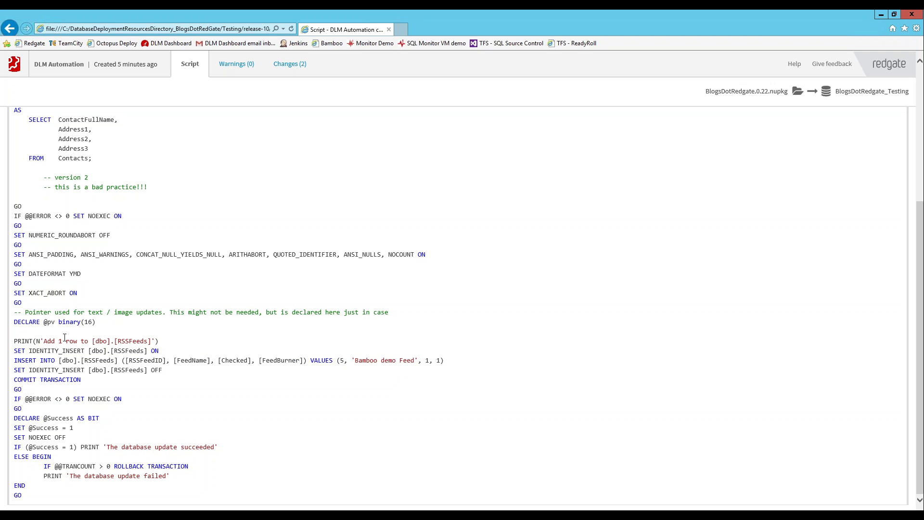
scroll(65, 338, up, 3)
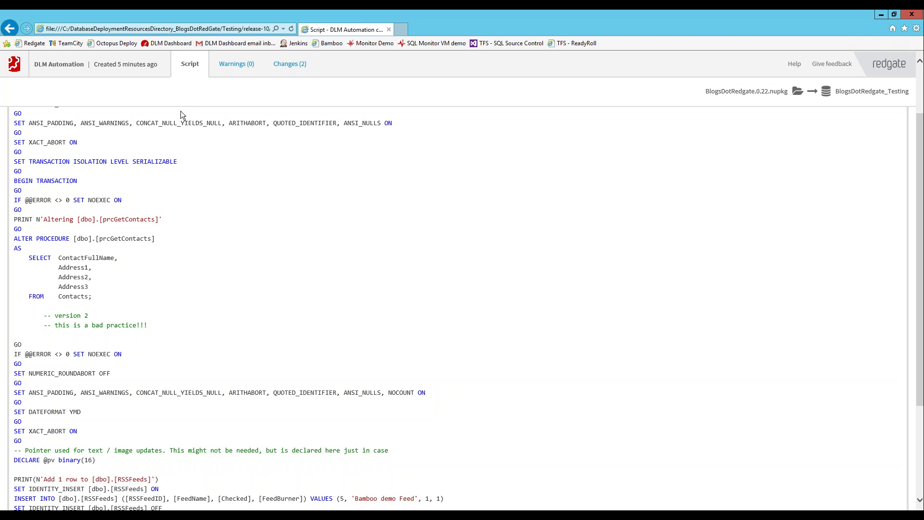
Open the bookmarked DLM Dashboard and sign in with the user name and account password
click(166, 43)
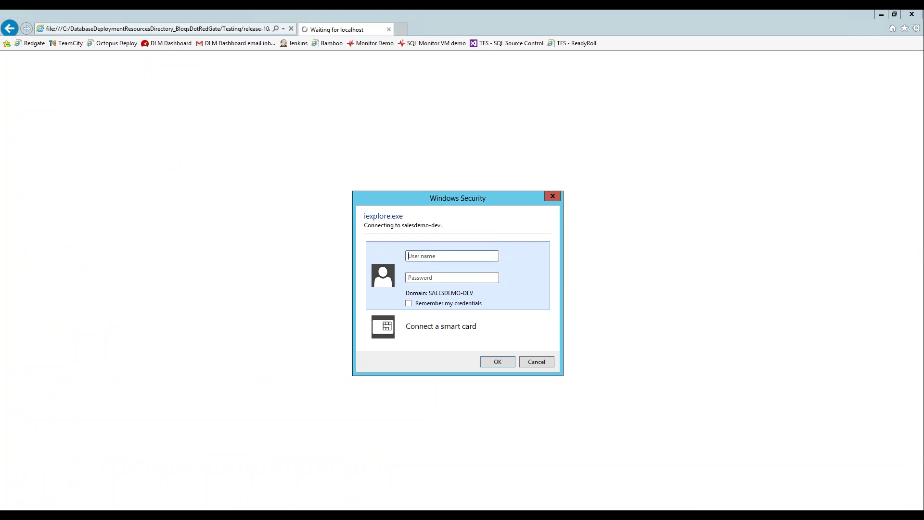
click(452, 256)
text(RedGate)
key(Tab)
text(•••••••)
click(501, 360)
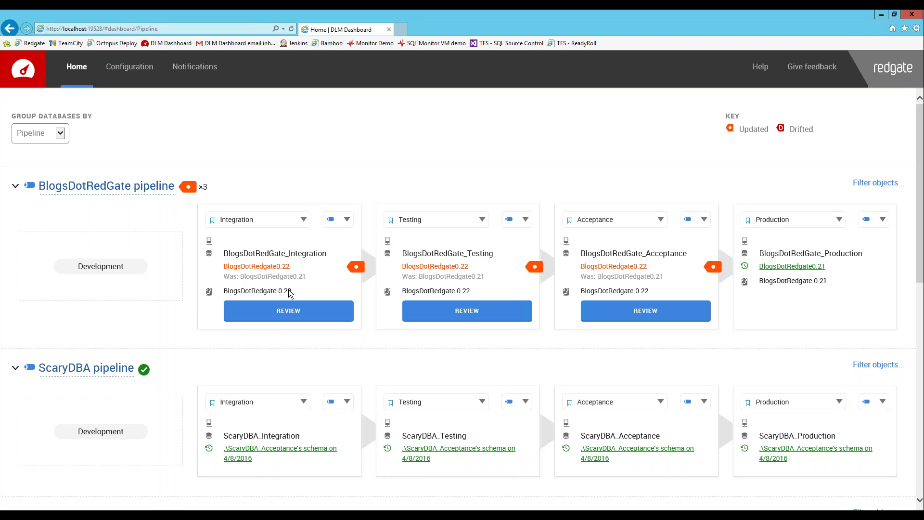
Review the dbo.prcGetContacts change on BlogsDotRedGate_Integration, including who made it, and acknowledge the changes
click(302, 317)
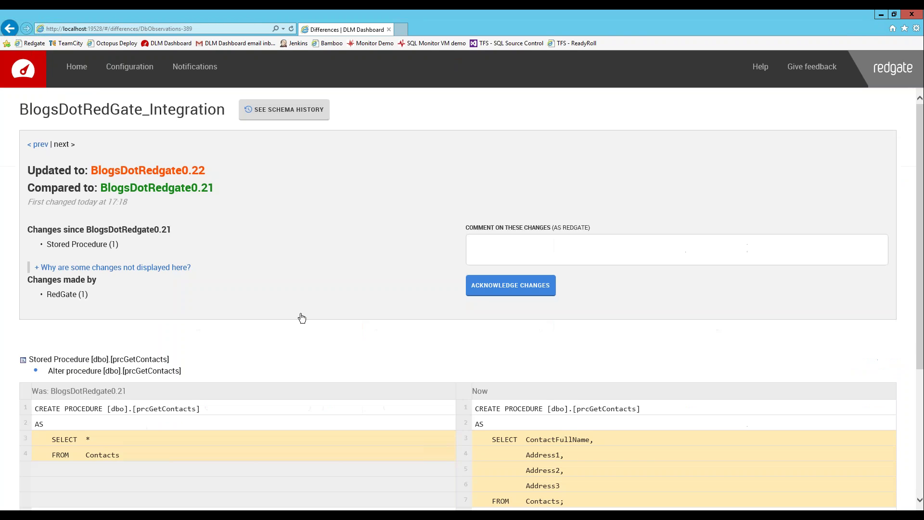
scroll(301, 317, down, 4)
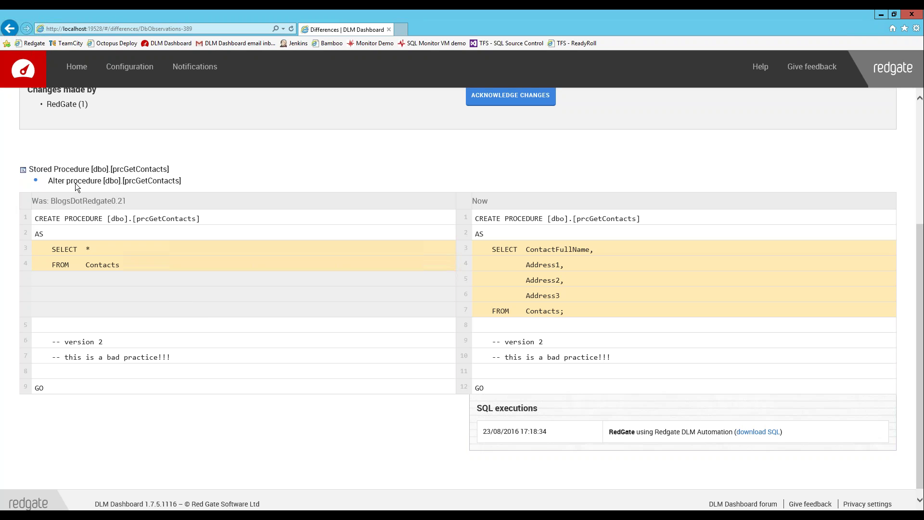
scroll(75, 183, up, 3)
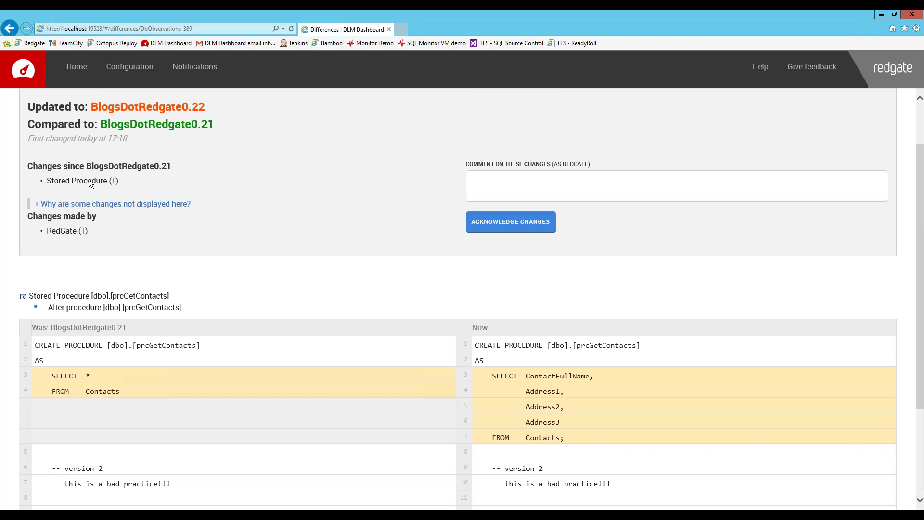
triple_click(55, 230)
scroll(115, 297, down, 2)
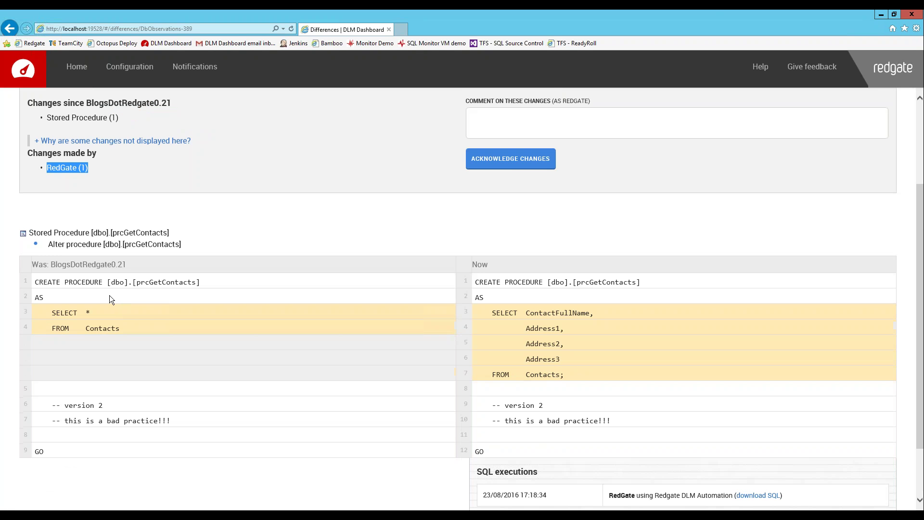
scroll(109, 299, down, 2)
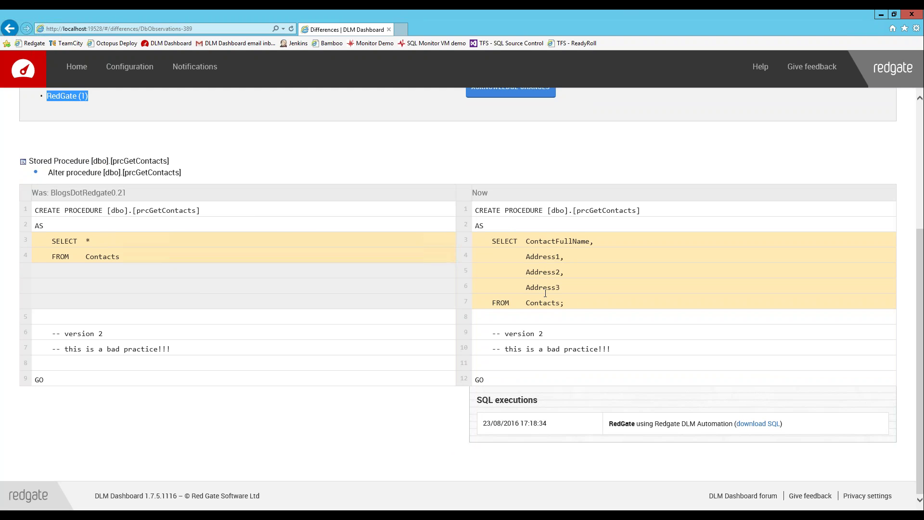
scroll(520, 295, up, 6)
click(520, 295)
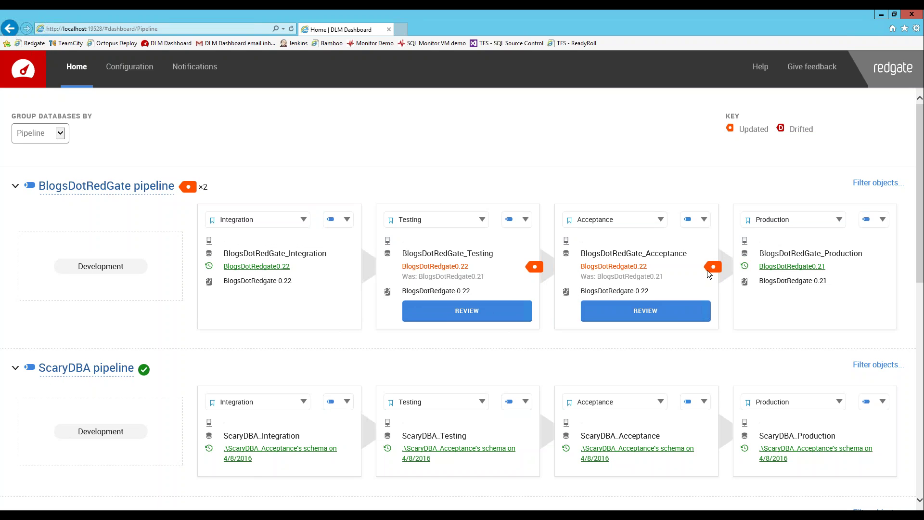
Switch to SQL Server Management Studio and open the stored procedure dbo.prcGetRSSFeeds of BlogsDotRedgate_Production for modification
mouse_move(706, 270)
mouse_move(790, 130)
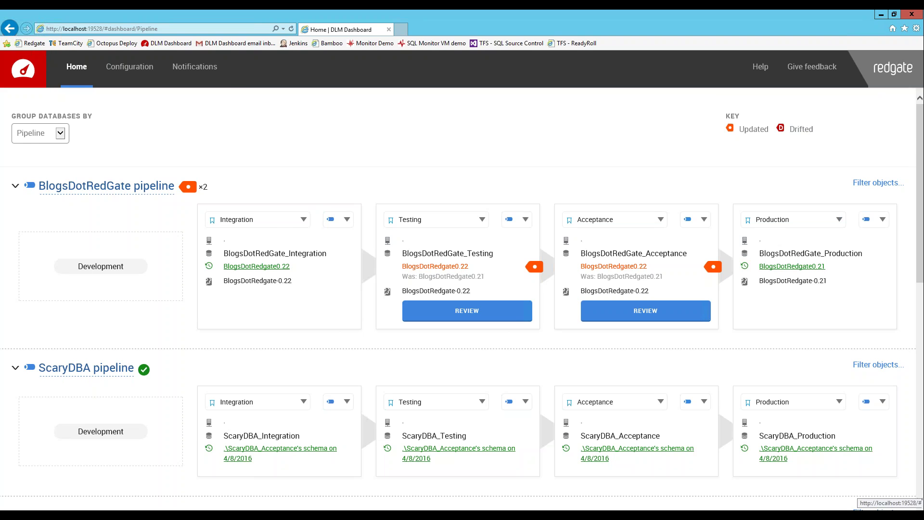
click(88, 515)
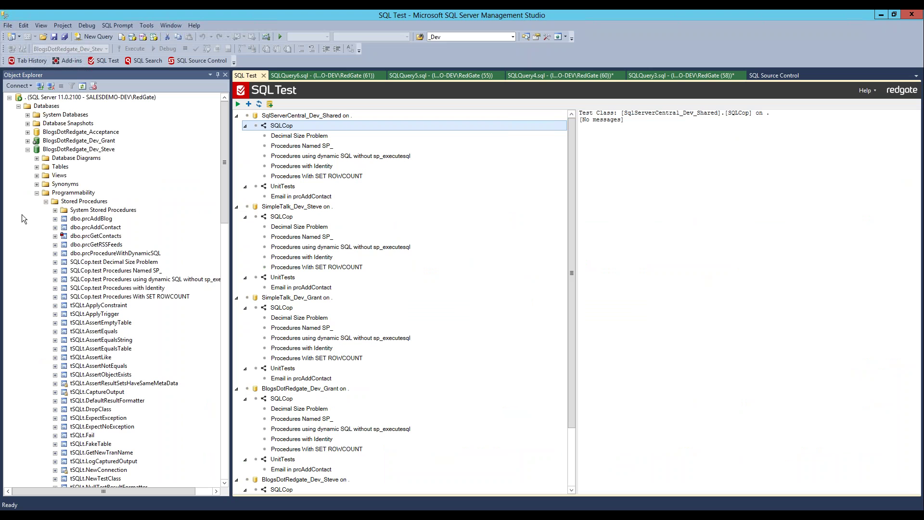
click(36, 192)
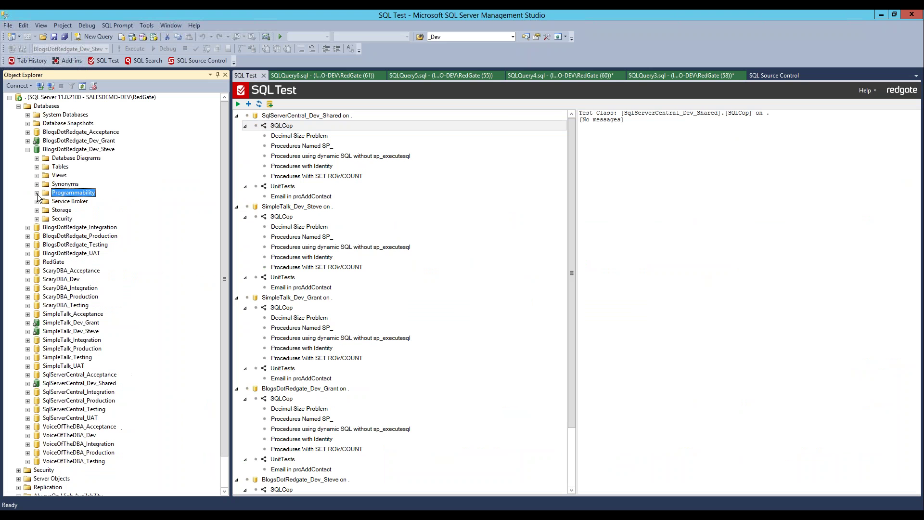
click(27, 236)
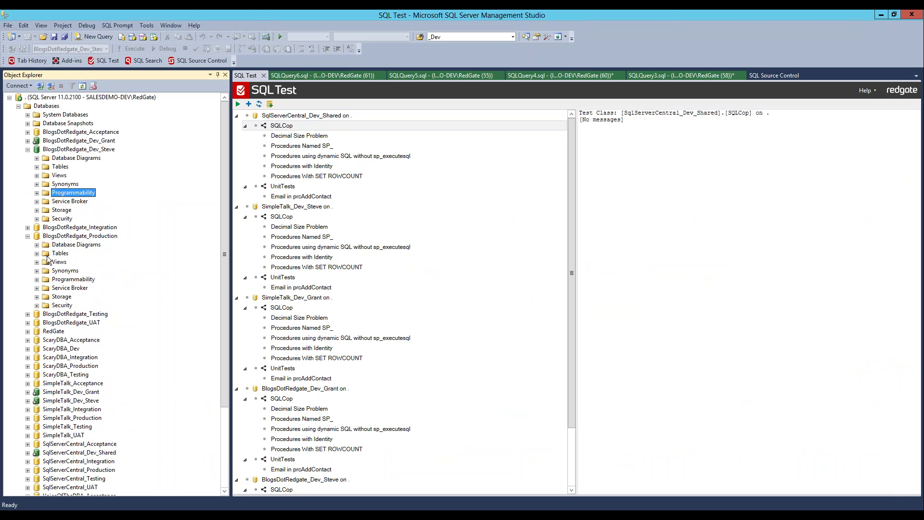
click(37, 279)
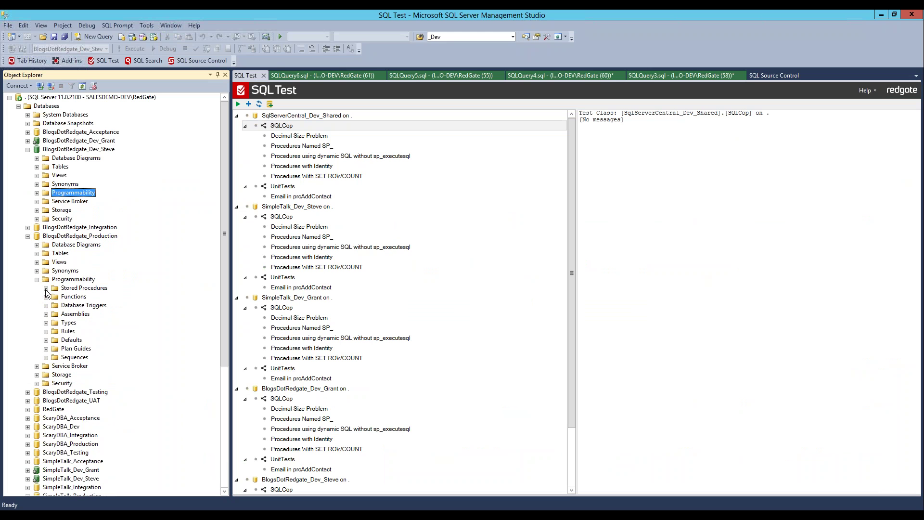
click(46, 288)
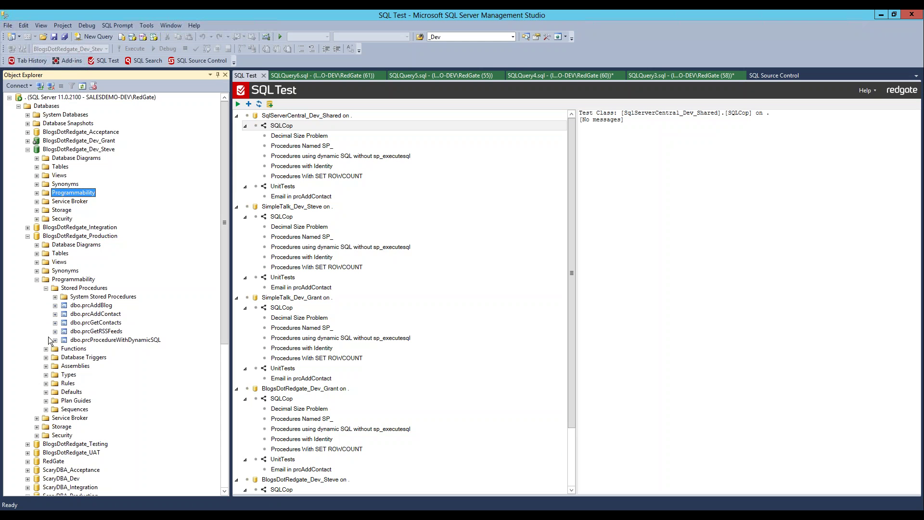
right_click(112, 331)
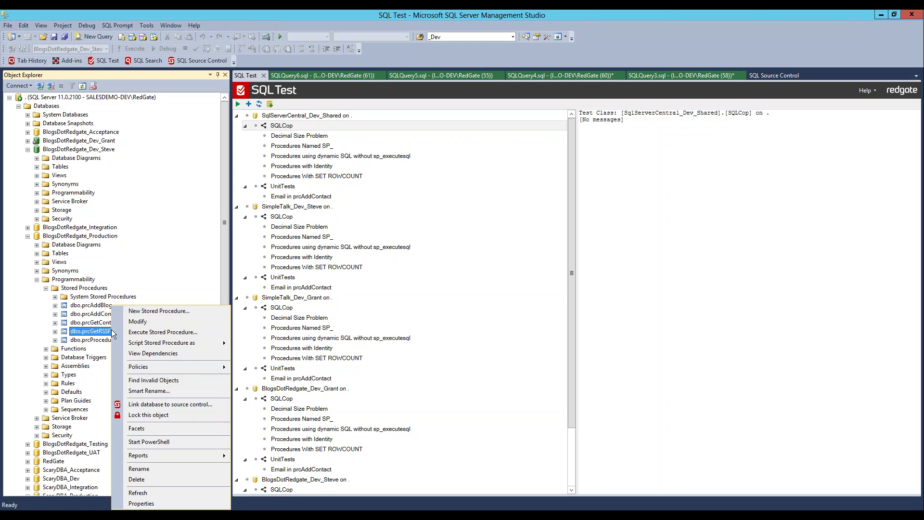
click(134, 322)
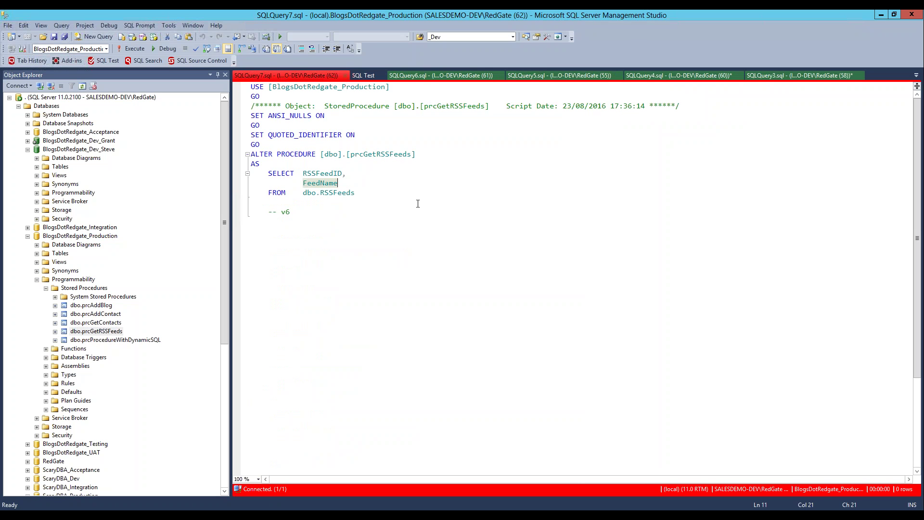
Add the Checked column after FeedName in the procedure's SELECT list, format the SQL, and execute the ALTER PROCEDURE script
text(,)
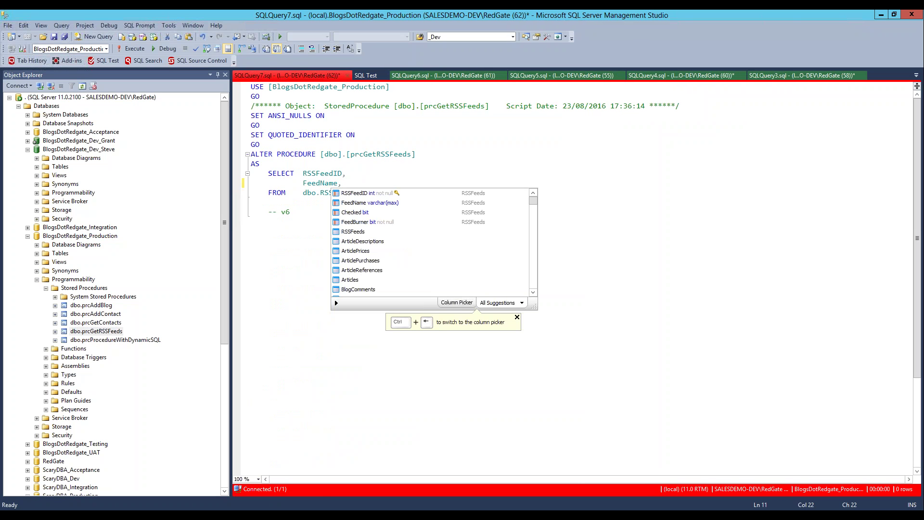
double_click(365, 217)
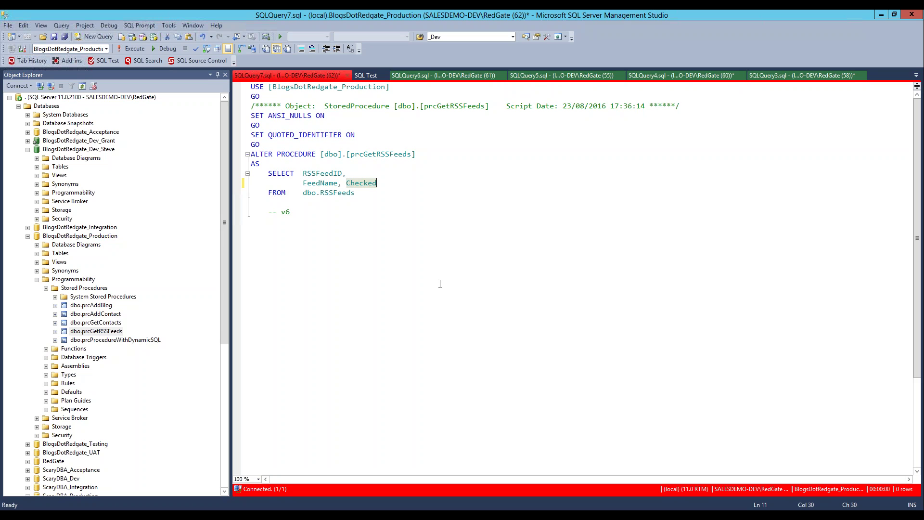
key(ctrl+k)
key(ctrl+y)
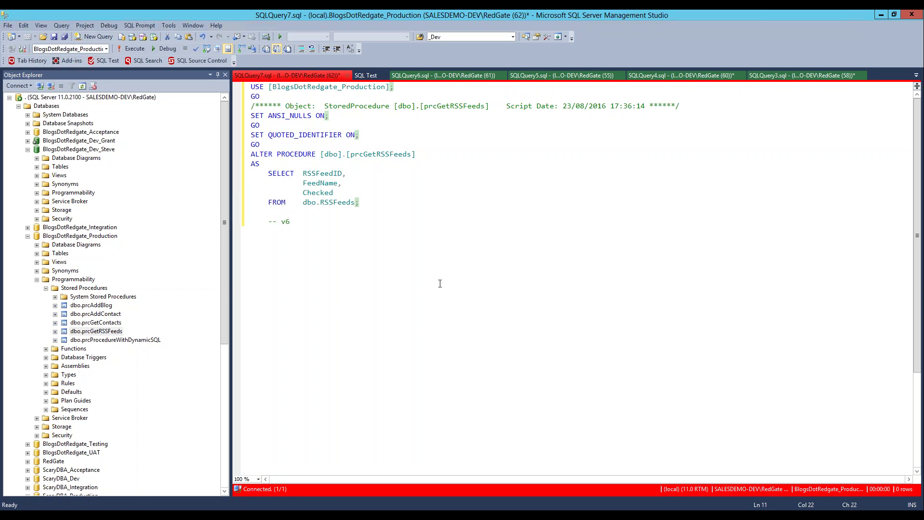
key(F5)
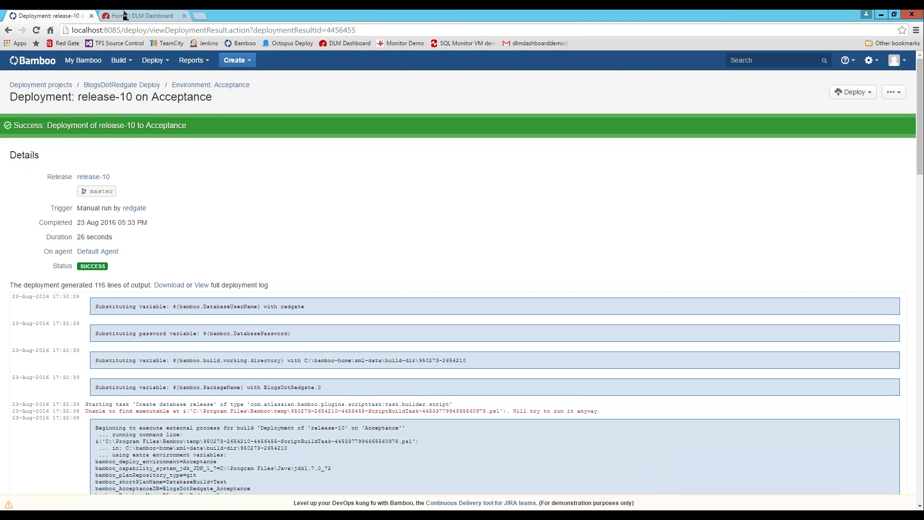
In the browser's DLM Dashboard, review the drift on BlogsDotRedGate_Production, checking the changed procedure, who changed it and the SQL executions
click(138, 16)
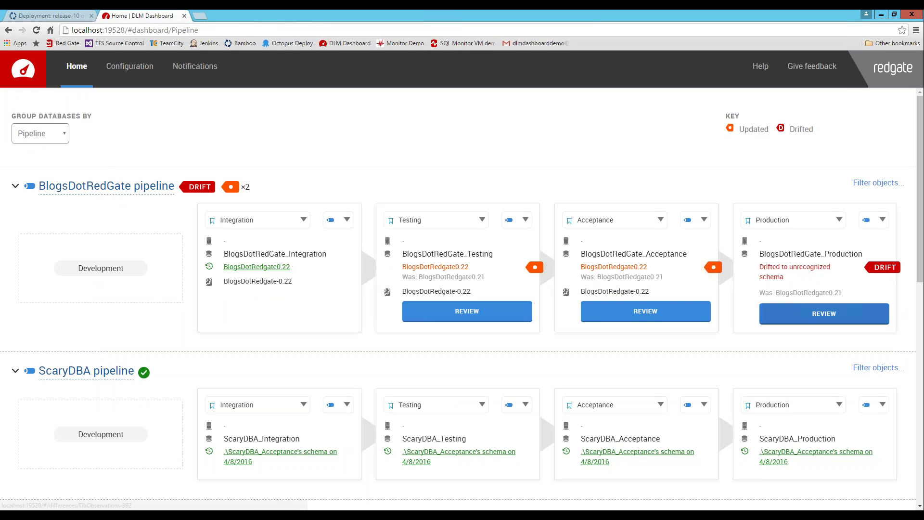
click(824, 313)
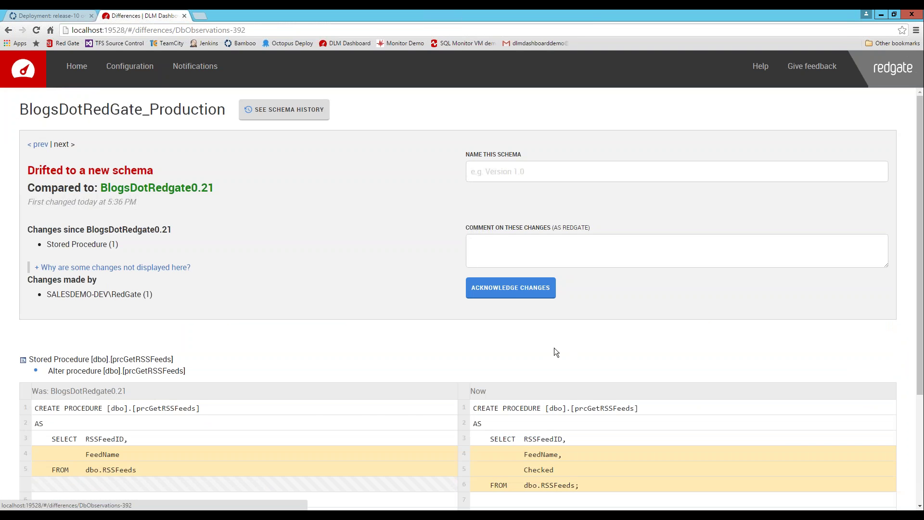
scroll(186, 324, down, 1)
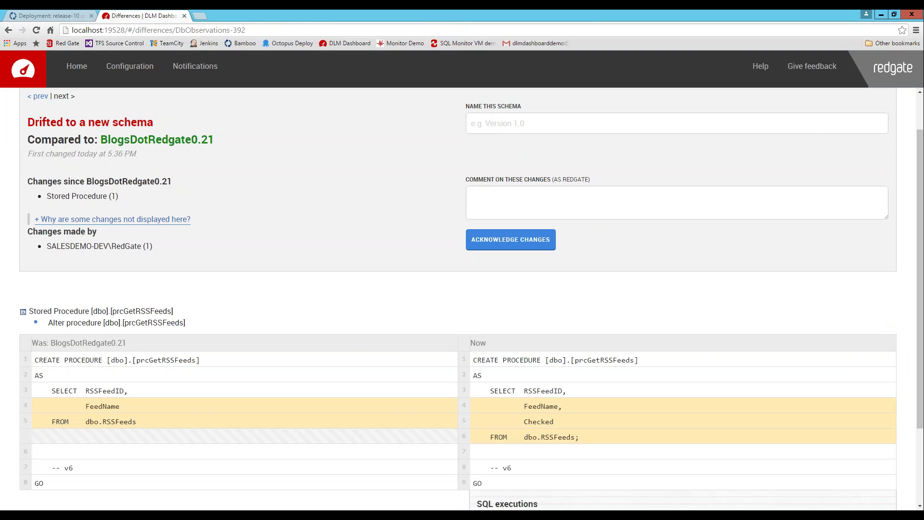
drag(118, 196, 70, 196)
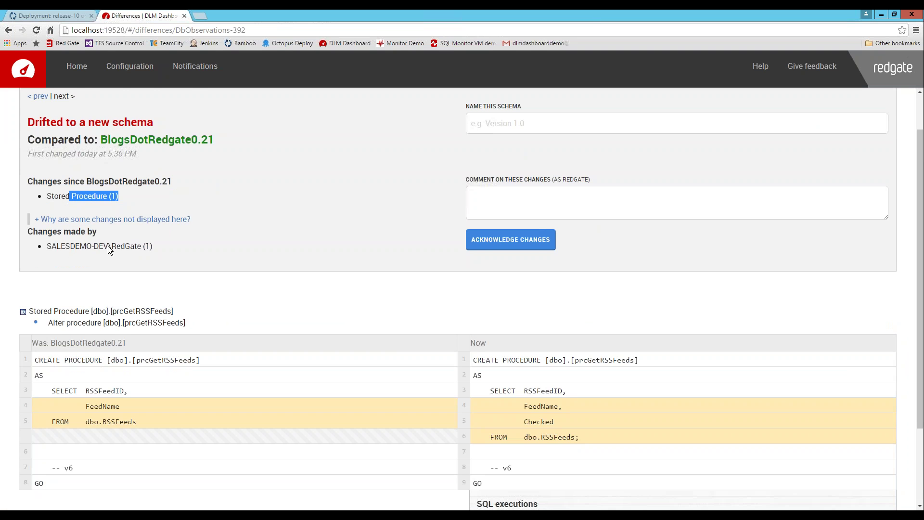
drag(153, 246, 75, 246)
scroll(132, 408, down, 1)
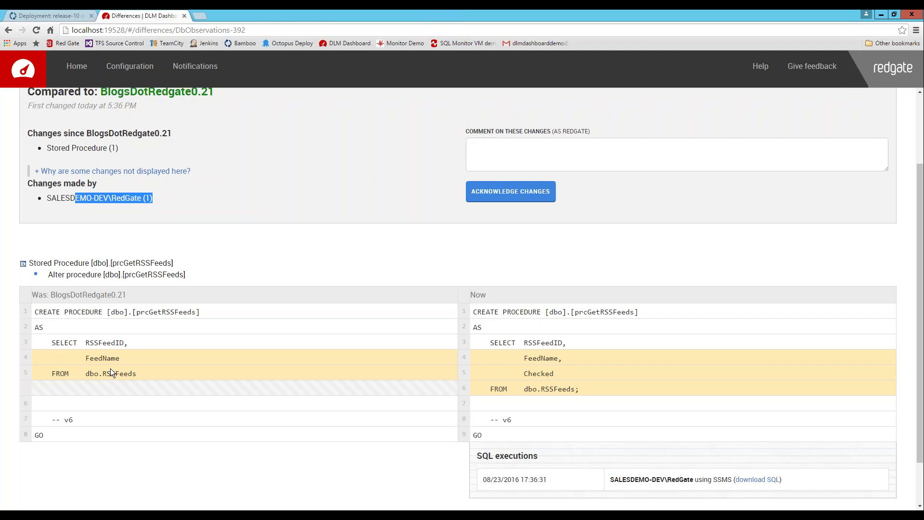
click(99, 327)
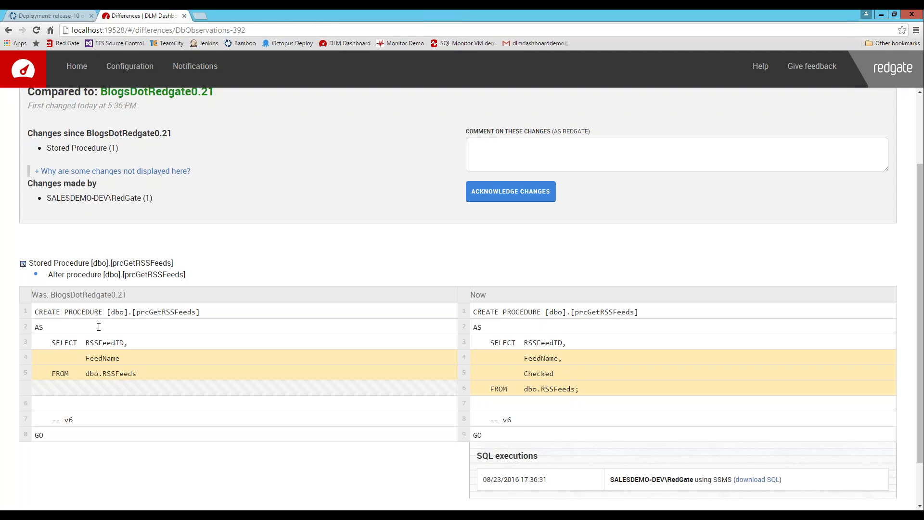
scroll(535, 351, down, 1)
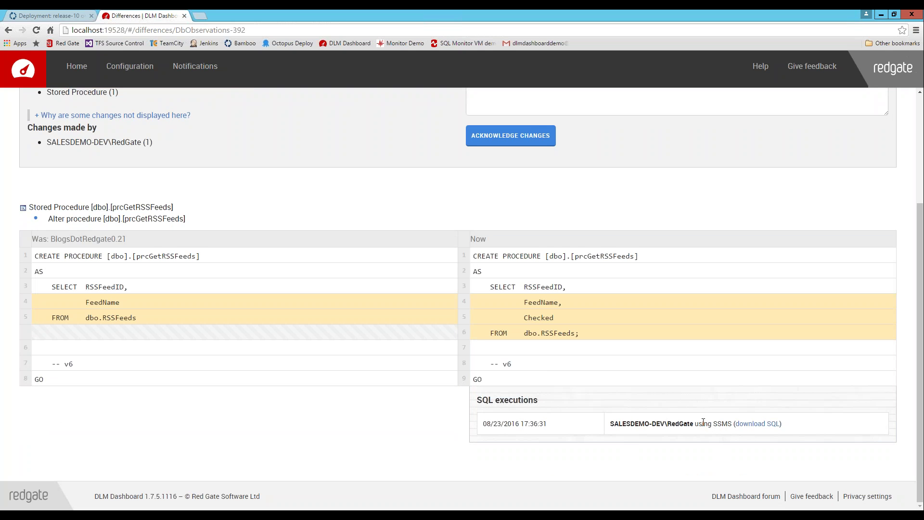
scroll(425, 385, up, 2)
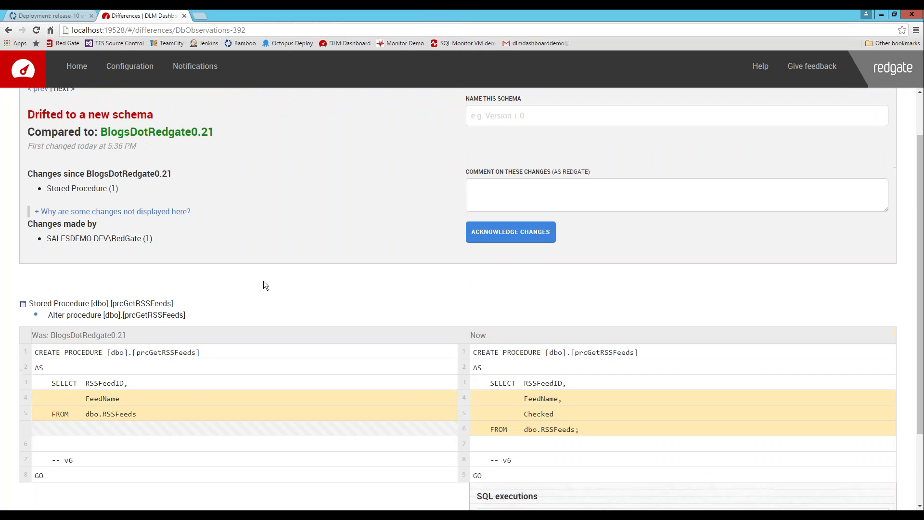
Return to the pipeline overview and review the BlogsDotRedGate_Acceptance update, checking which tool executed its SQL
click(8, 30)
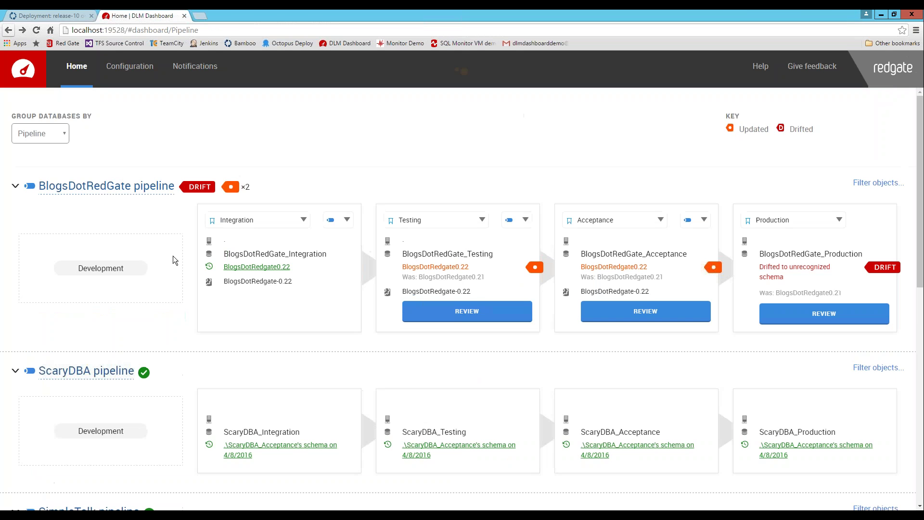
click(640, 310)
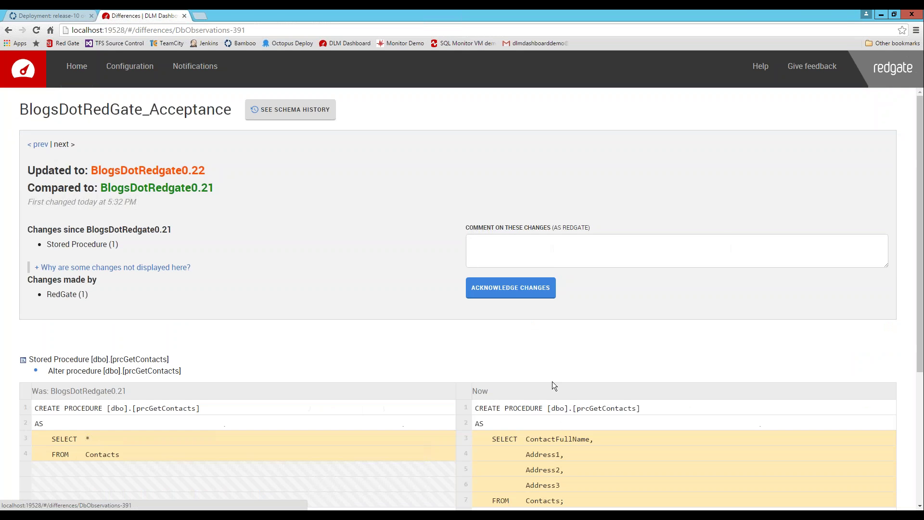
scroll(552, 382, down, 4)
drag(676, 430, 731, 428)
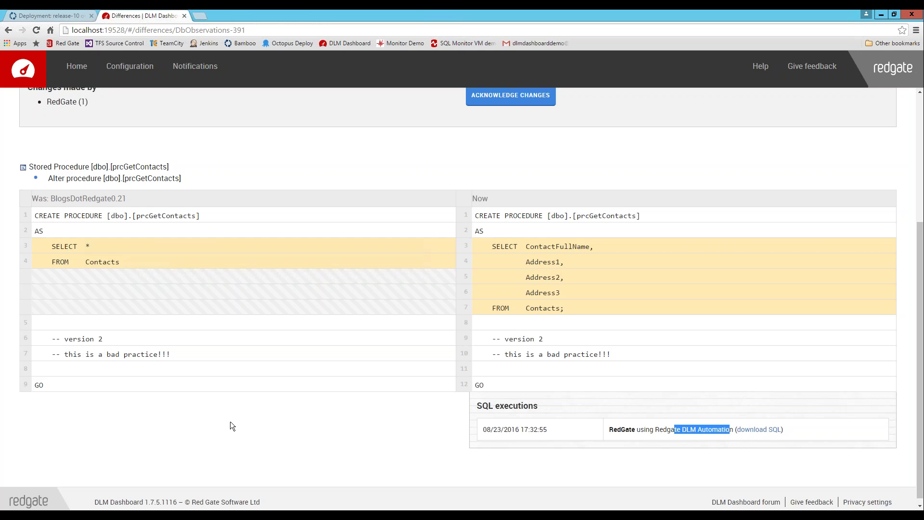
scroll(373, 289, up, 2)
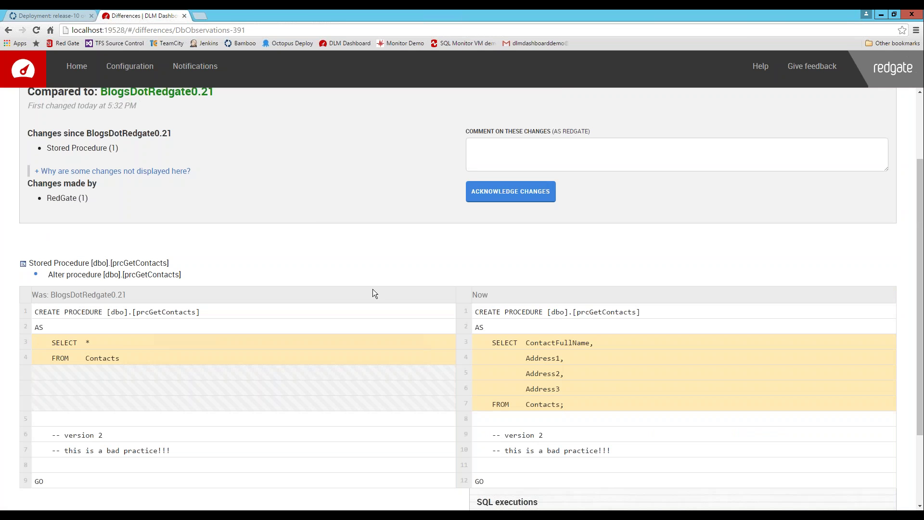
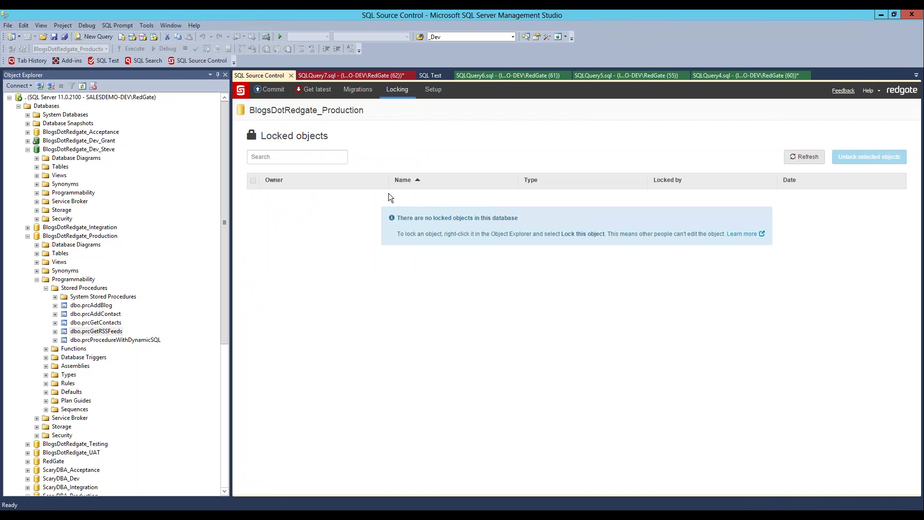
Copy the repository path from the SQL Source Control setup of BlogsDotRedgate_Dev_Steve
click(73, 149)
click(438, 95)
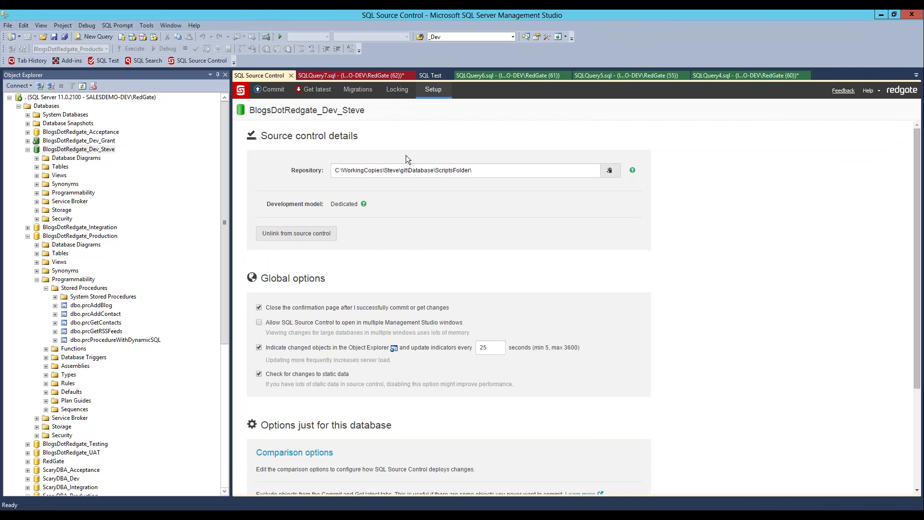
drag(468, 177, 334, 171)
right_click(382, 168)
click(407, 208)
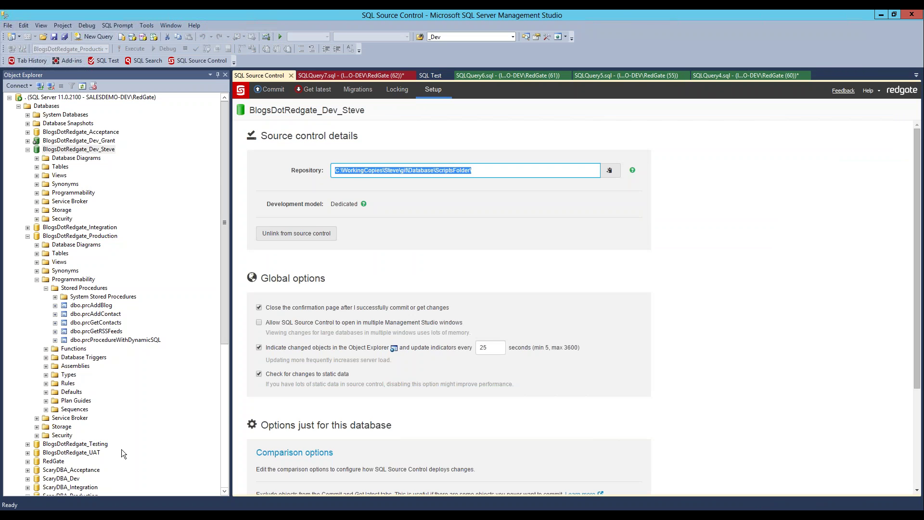
In File Explorer, open the copied path C:\WorkingCopies\Steve\git\Database\ScriptsFolder, examine its Data and Stored Procedures folders, and return to SQL Server Management Studio
click(93, 511)
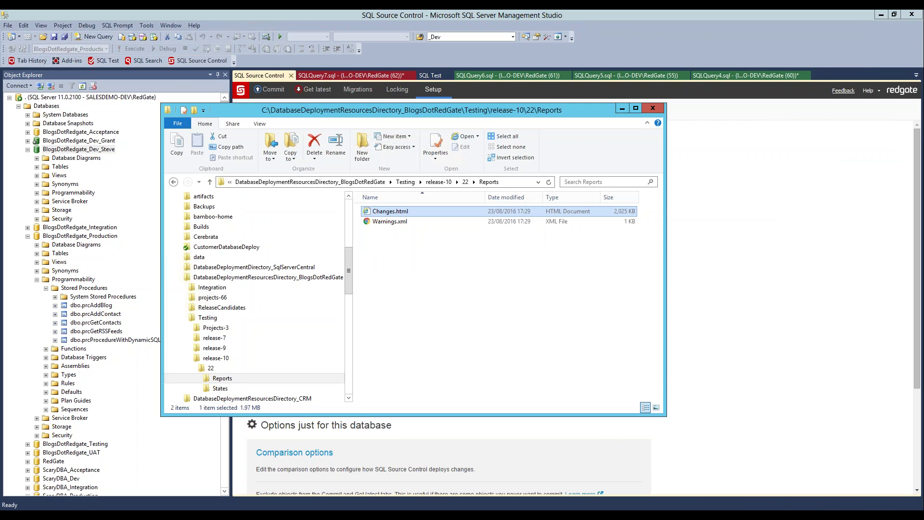
click(513, 184)
key(ctrl+v)
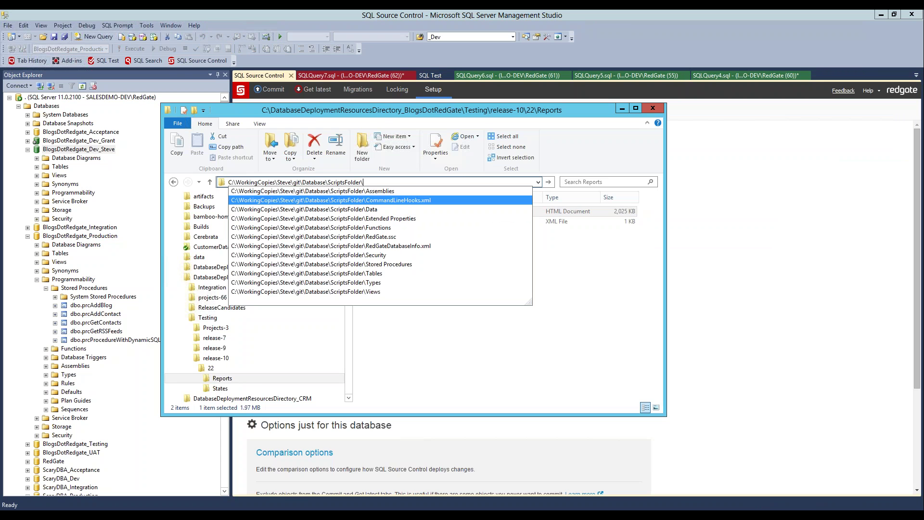
key(Return)
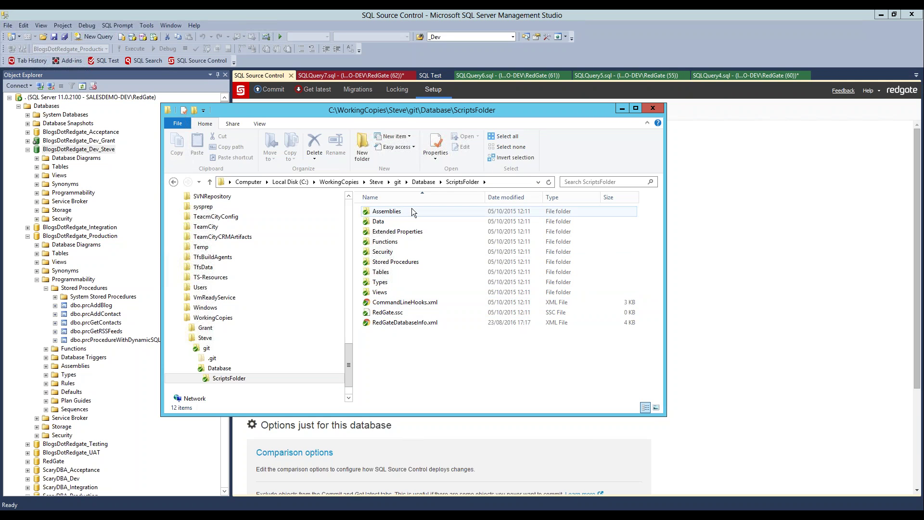
mouse_move(404, 216)
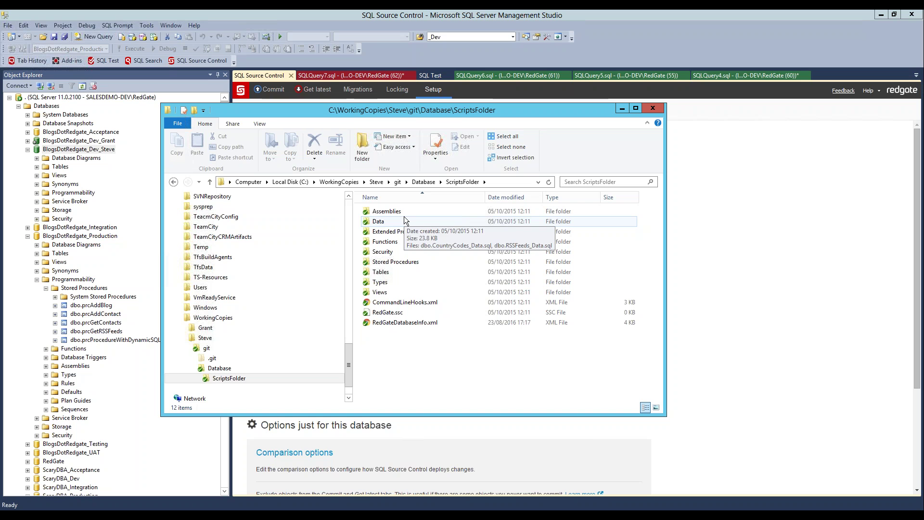
mouse_move(394, 264)
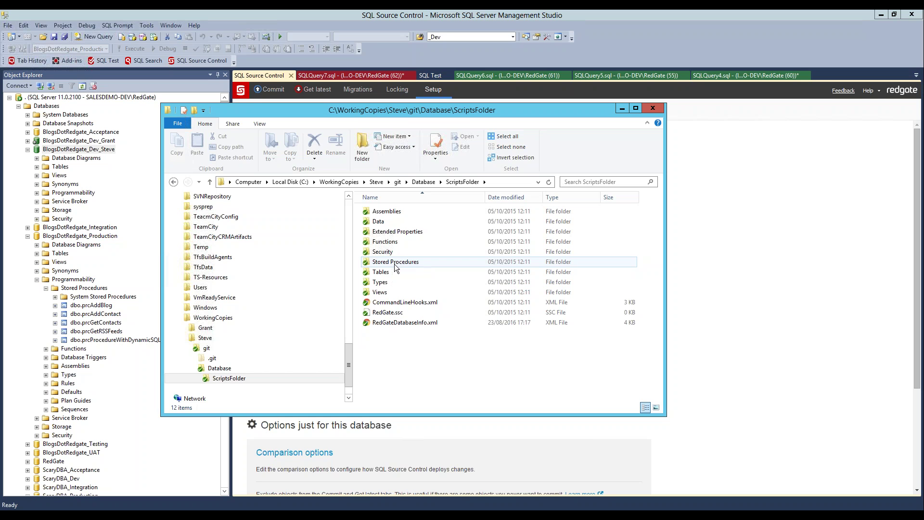
click(806, 215)
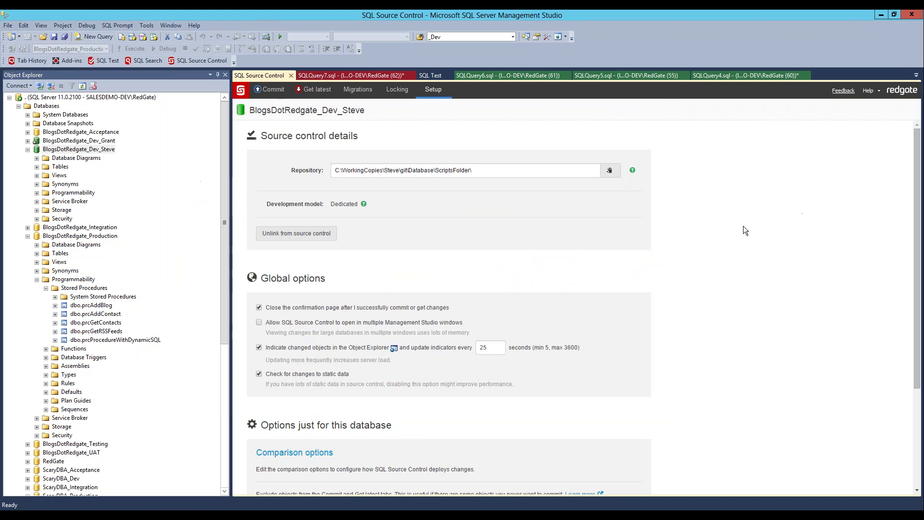
View the migration script options for BlogsDotRedgate_Dev_Steve and open that database's SQL Source Control filter rules for editing
click(358, 90)
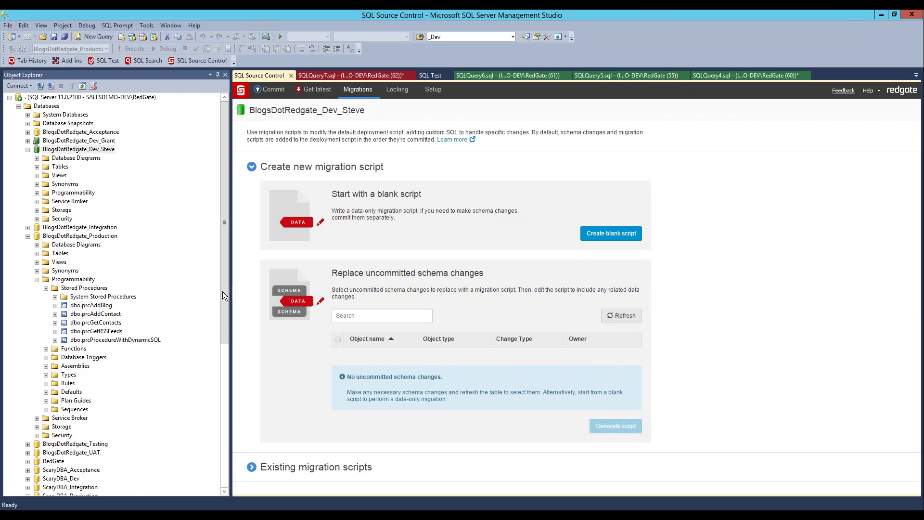
drag(225, 278, 227, 293)
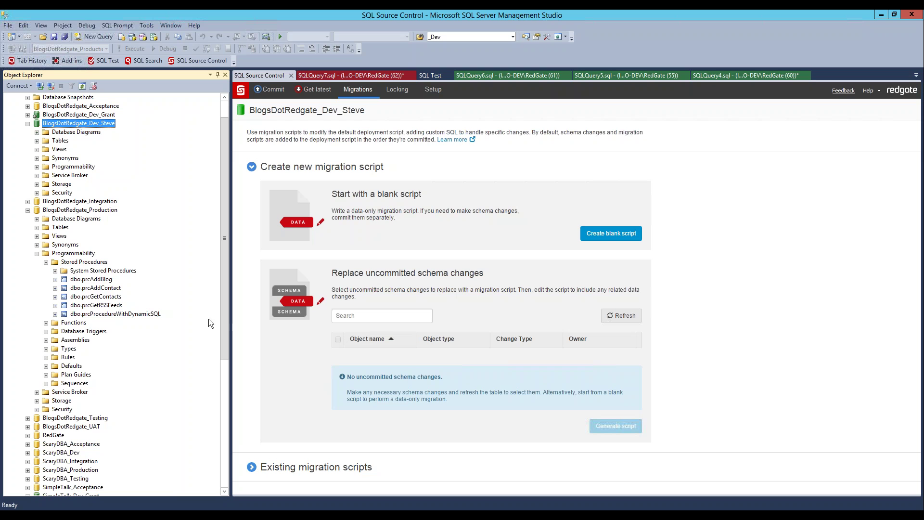
right_click(72, 127)
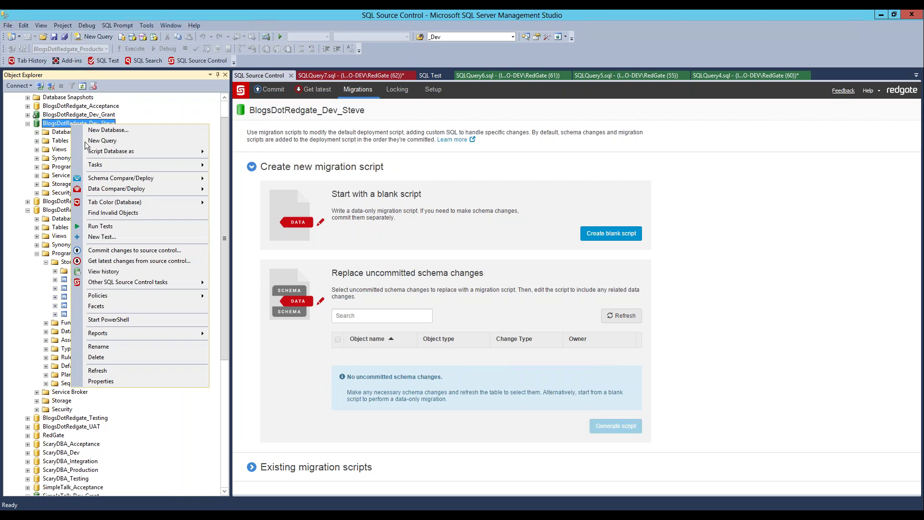
mouse_move(158, 284)
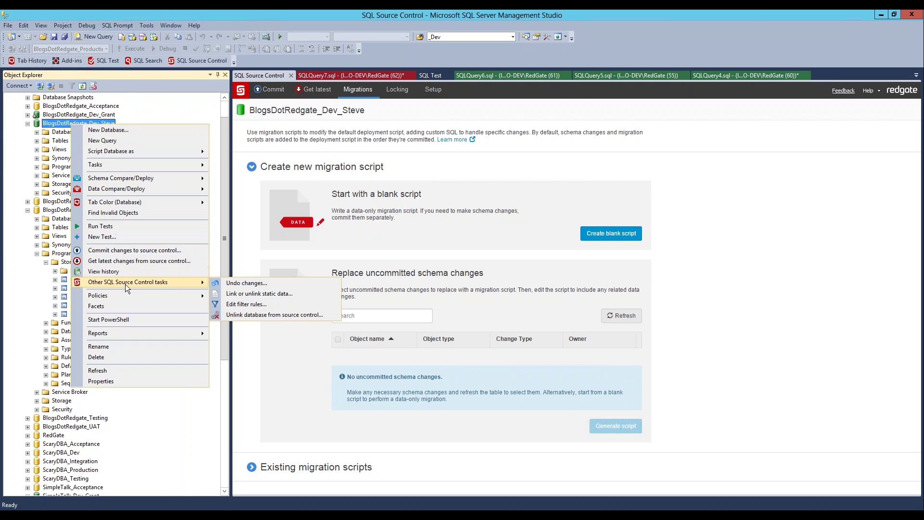
click(262, 305)
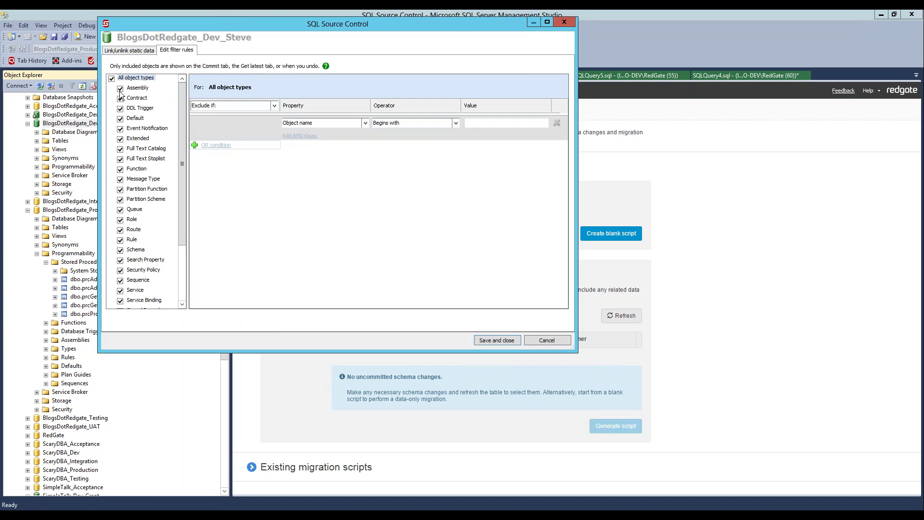
Deselect the Assembly object type, set the exclusion condition's property to Schema name, and add an OR condition
click(120, 89)
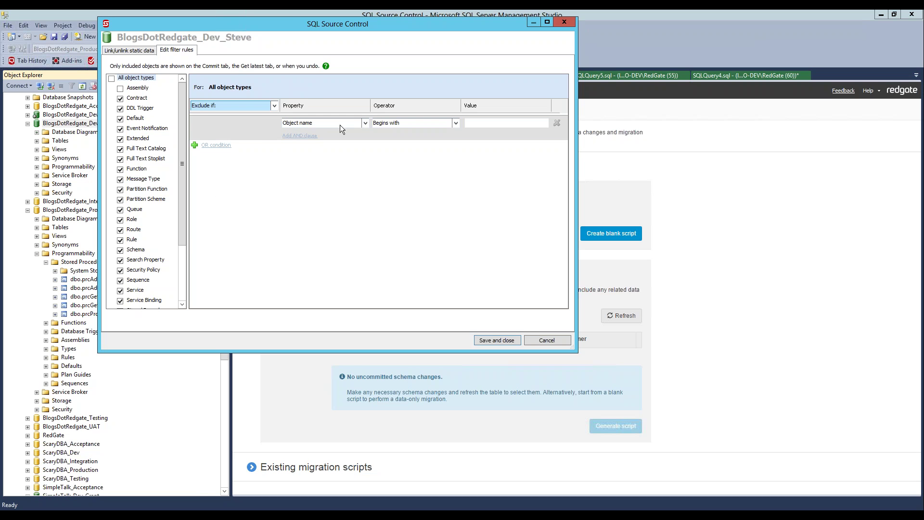
click(364, 123)
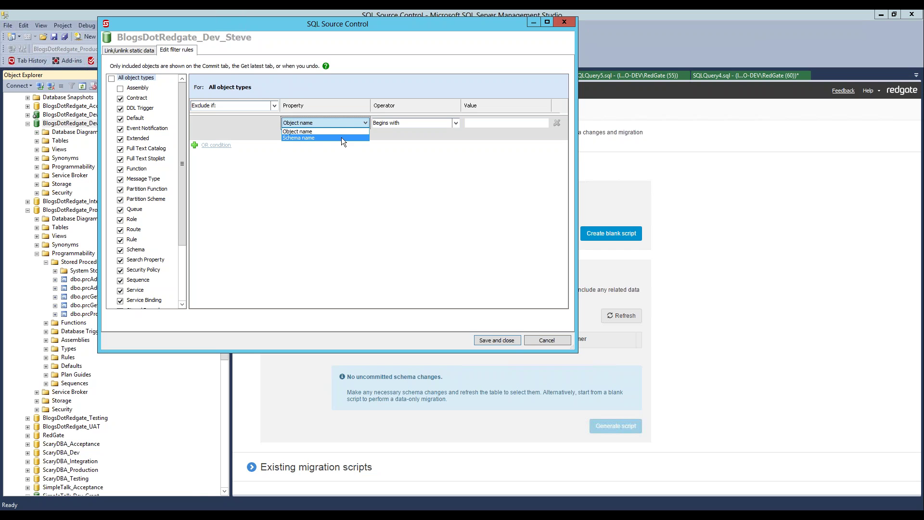
click(341, 137)
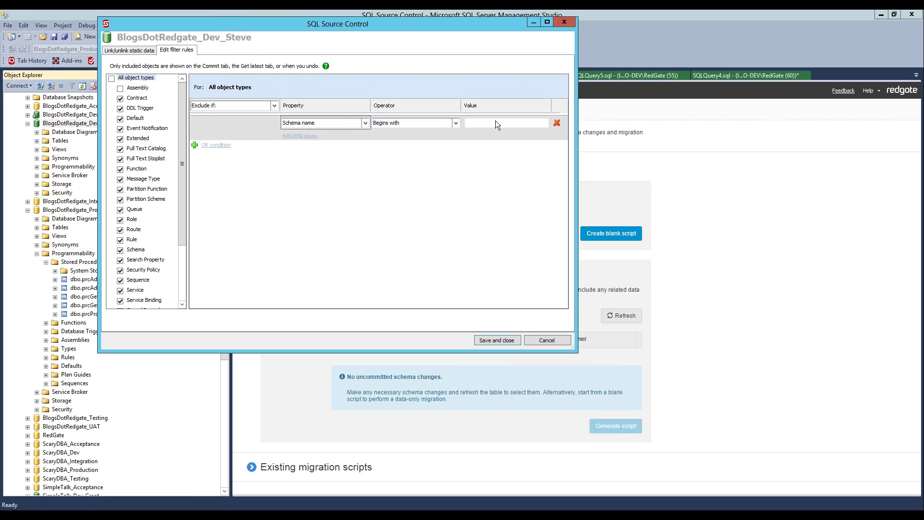
click(224, 145)
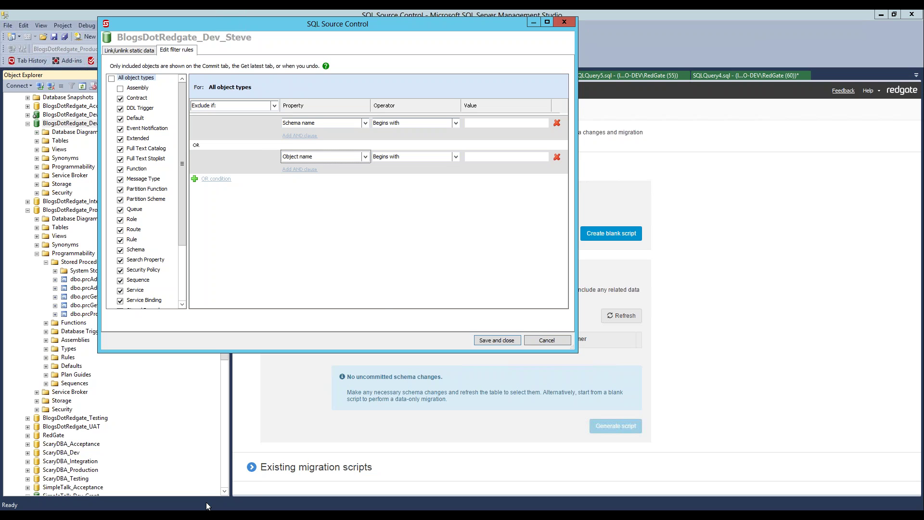
In the browser's DLM Dashboard, return to the pipeline overview and examine how a filter file is chosen for the BlogsDotRedGate pipeline
mouse_move(350, 514)
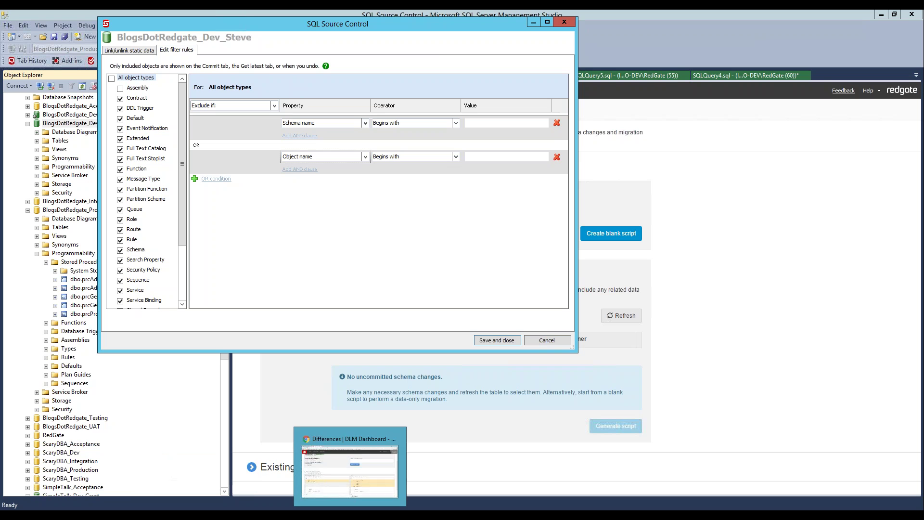
click(350, 514)
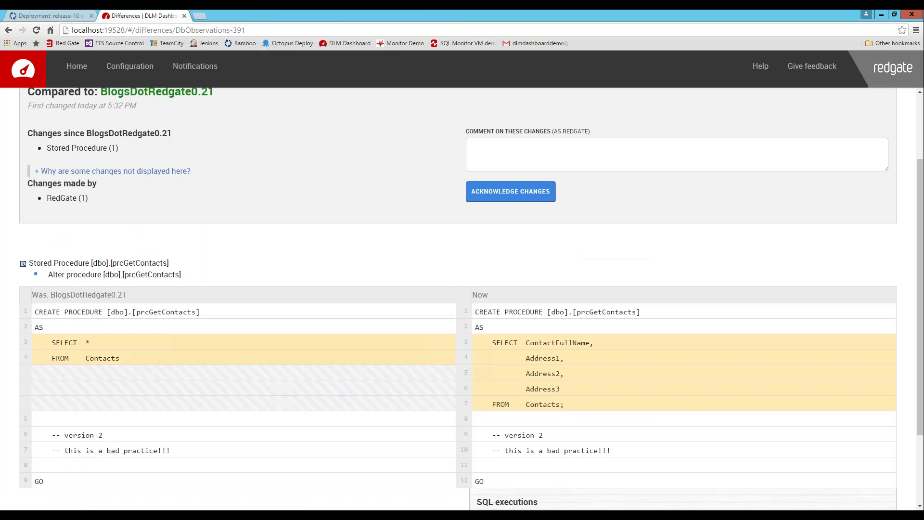
scroll(187, 161, up, 2)
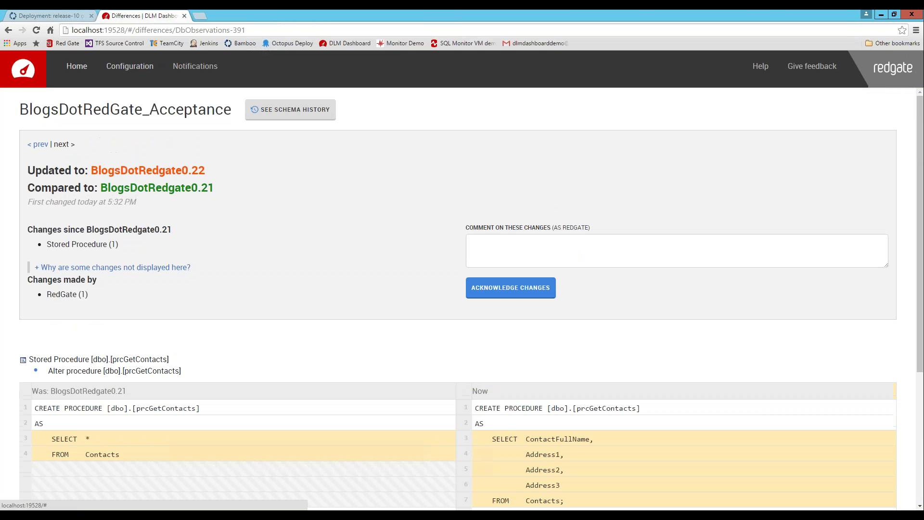
click(77, 66)
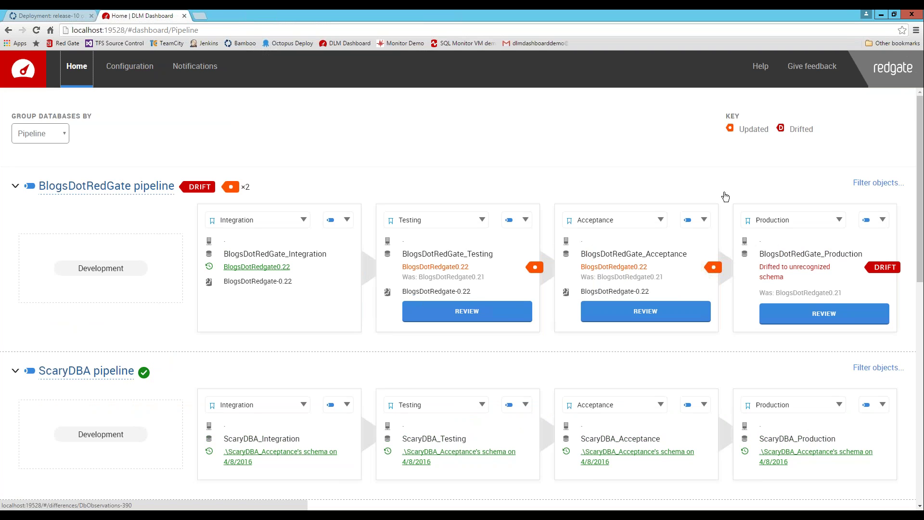
click(887, 183)
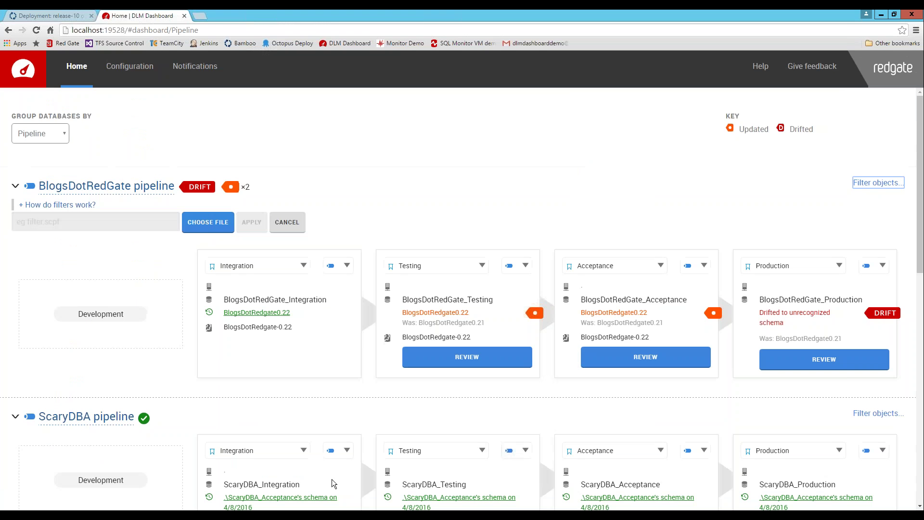
click(212, 224)
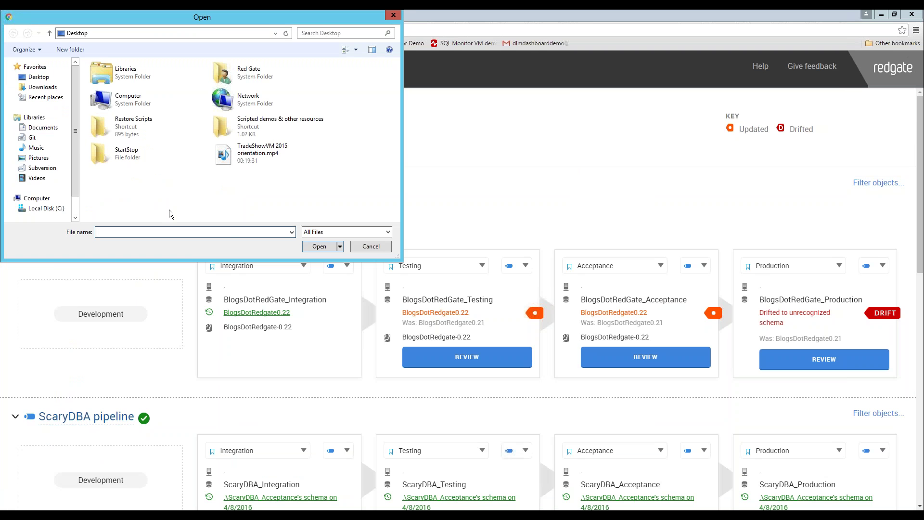
click(393, 16)
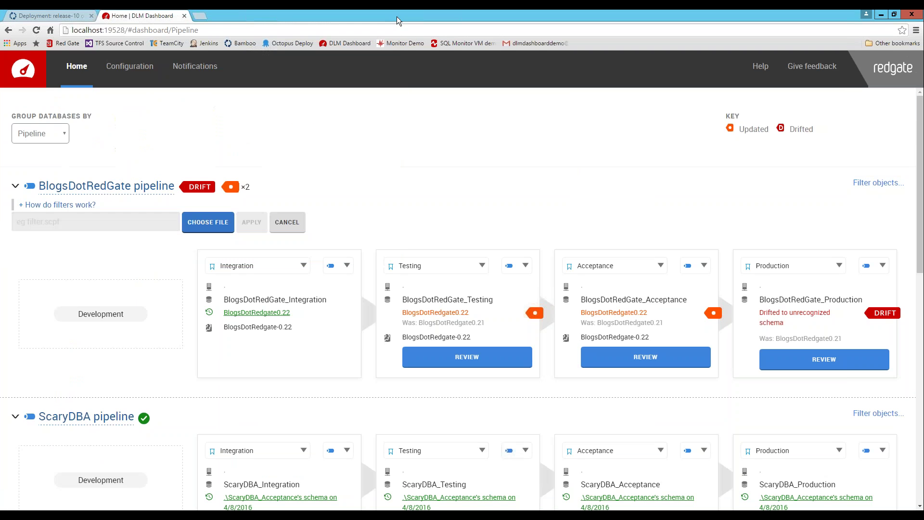